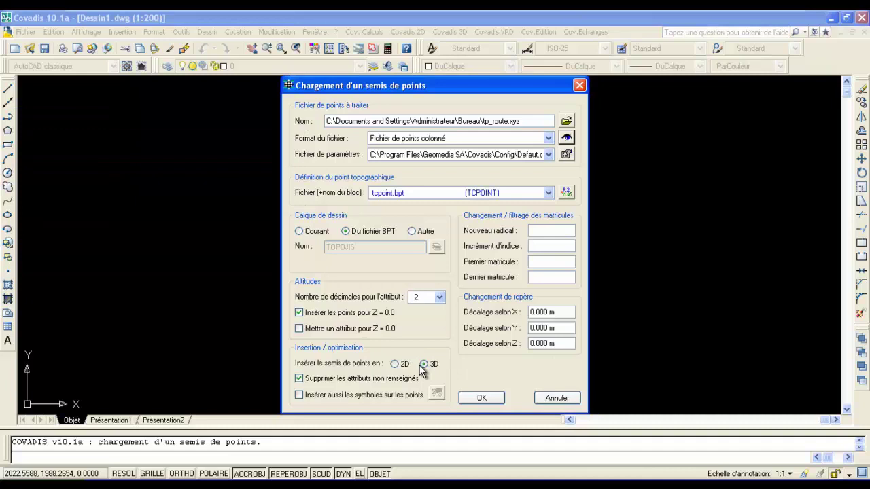
Load the tp_route.xyz point file as 3D points using the tcpoint.bpt topographic point definition.
click(484, 399)
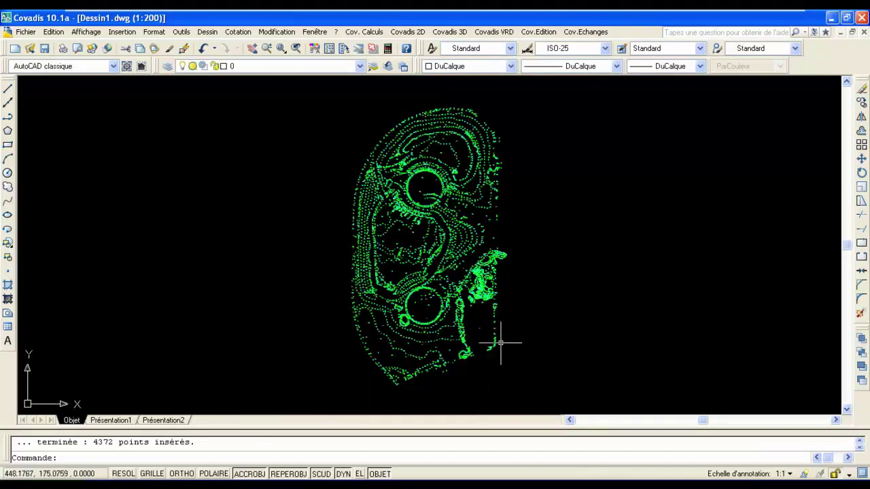
scroll(428, 204, up, 3)
scroll(413, 201, down, 5)
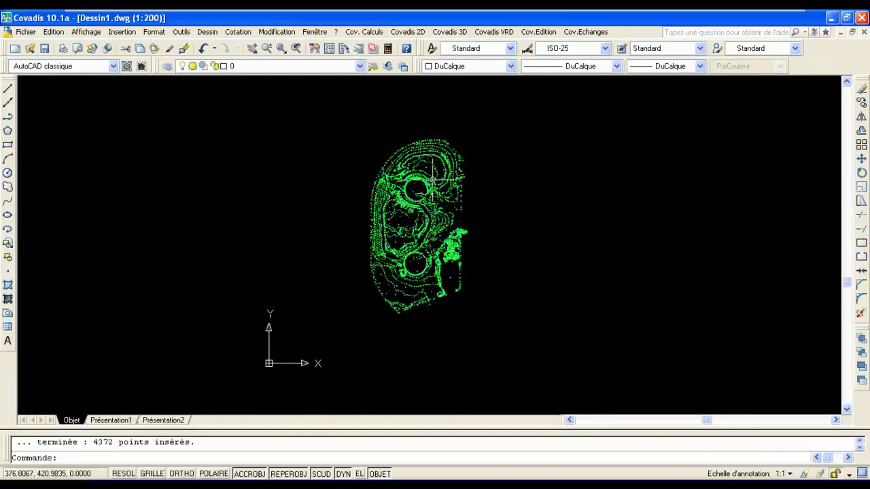
Calculate and draw the digital terrain model from all TOPOJIS layer points, continuing without a planimetric filter.
click(449, 32)
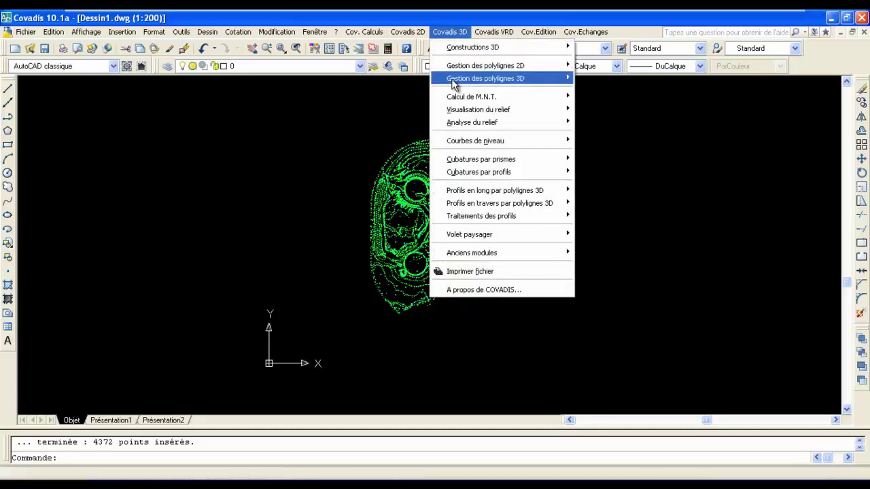
mouse_move(456, 97)
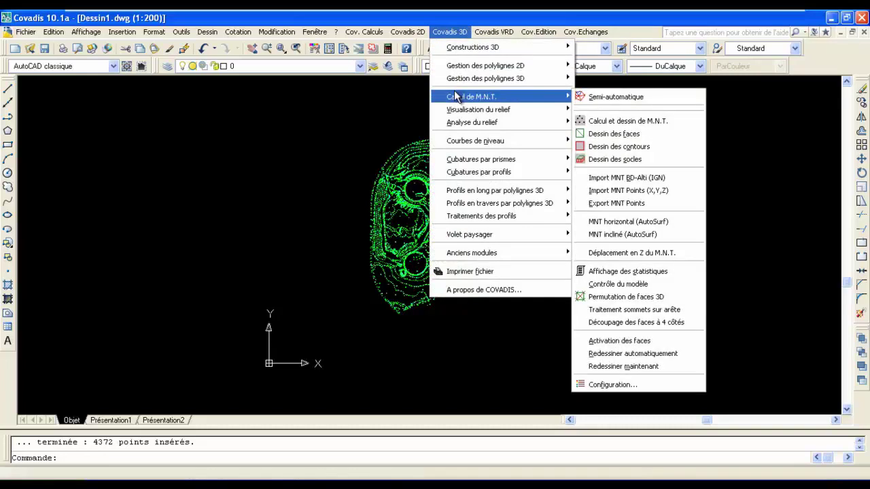
click(608, 122)
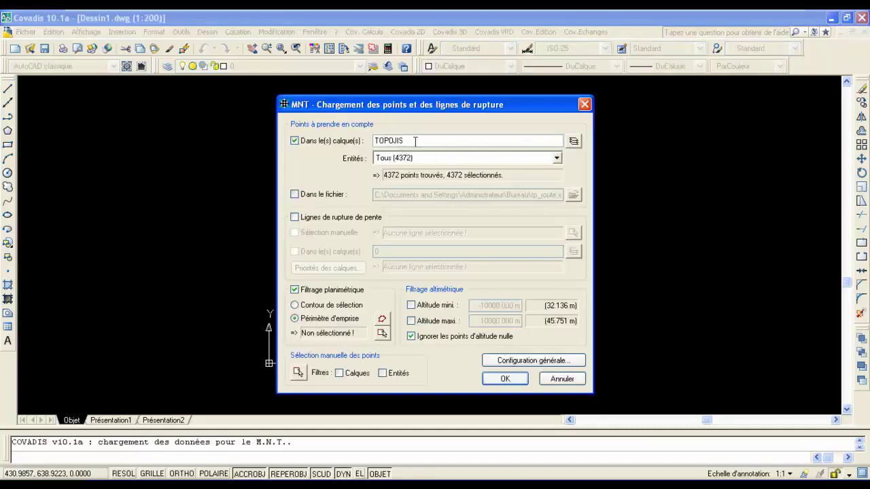
click(513, 379)
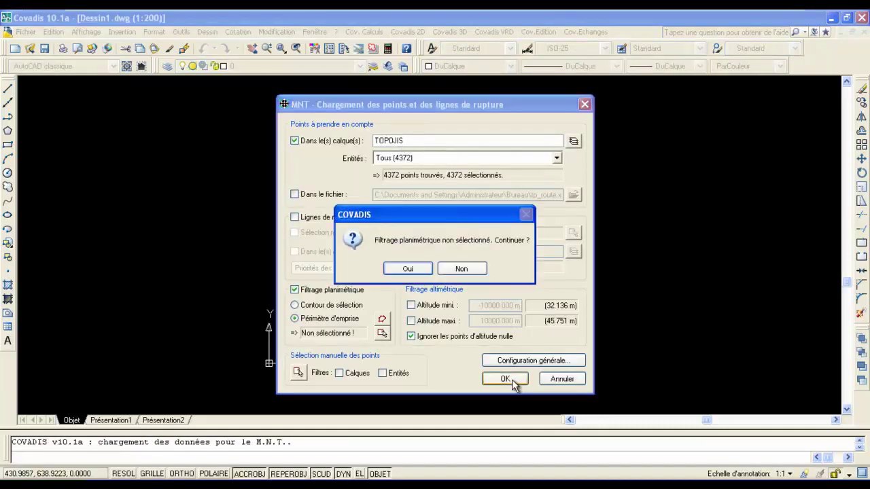
click(408, 269)
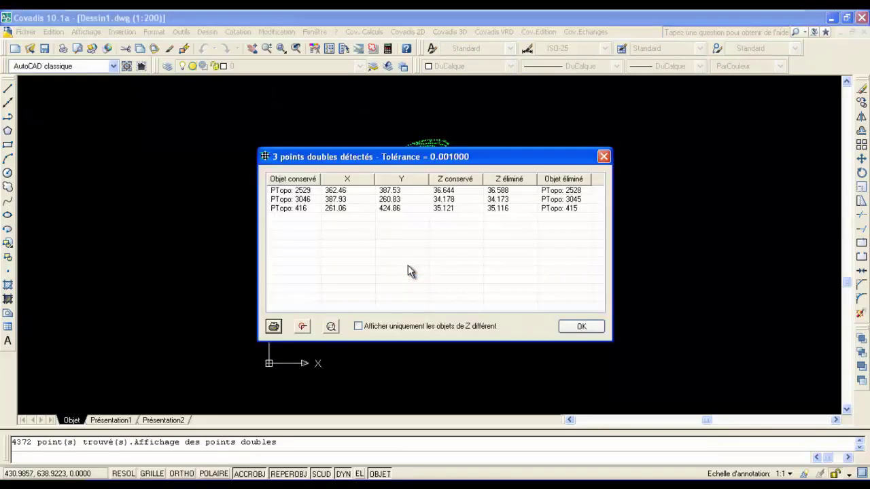
click(577, 327)
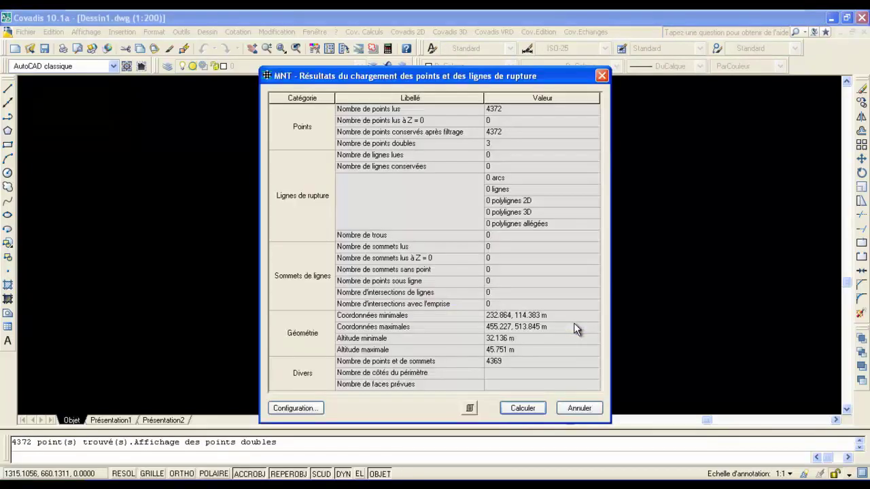
click(531, 408)
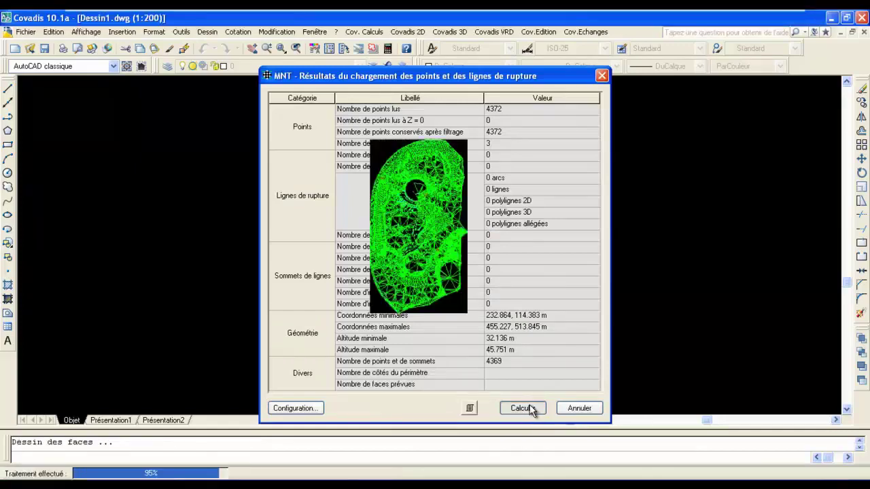
Review the perimeter and face data in the terrain model calculation report and close it.
drag(671, 146, 649, 255)
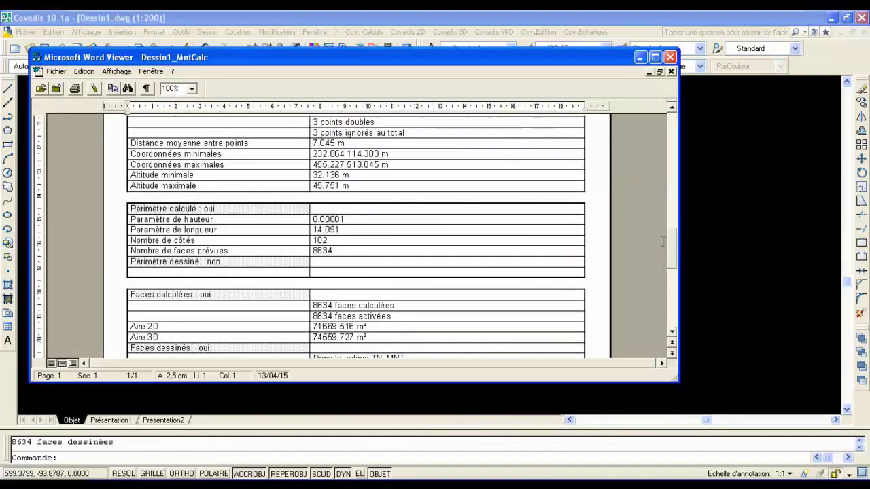
scroll(657, 277, down, 3)
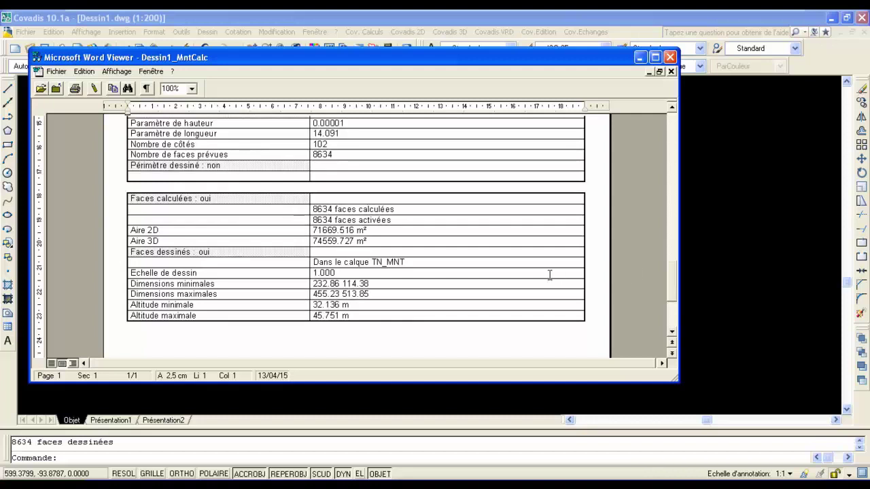
click(671, 58)
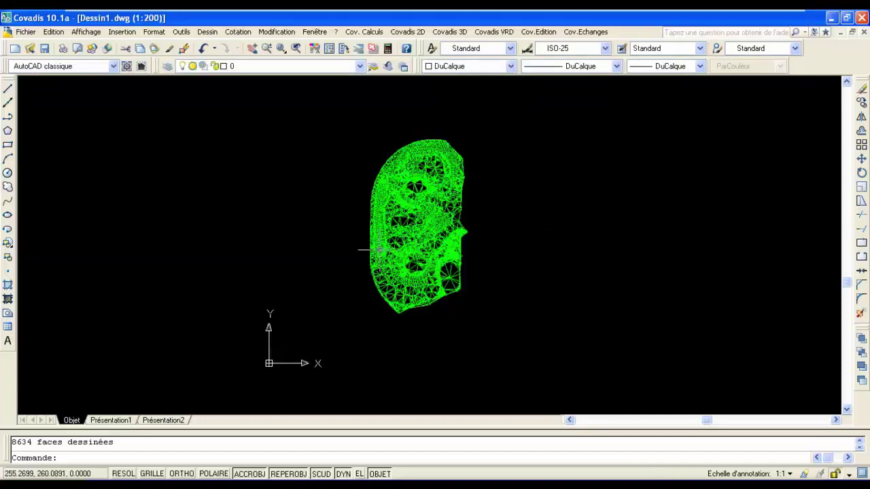
Turn off the TN_MNT, TopoAlt and TopoMat layers so only the survey points remain displayed.
scroll(359, 247, up, 5)
scroll(616, 93, up, 2)
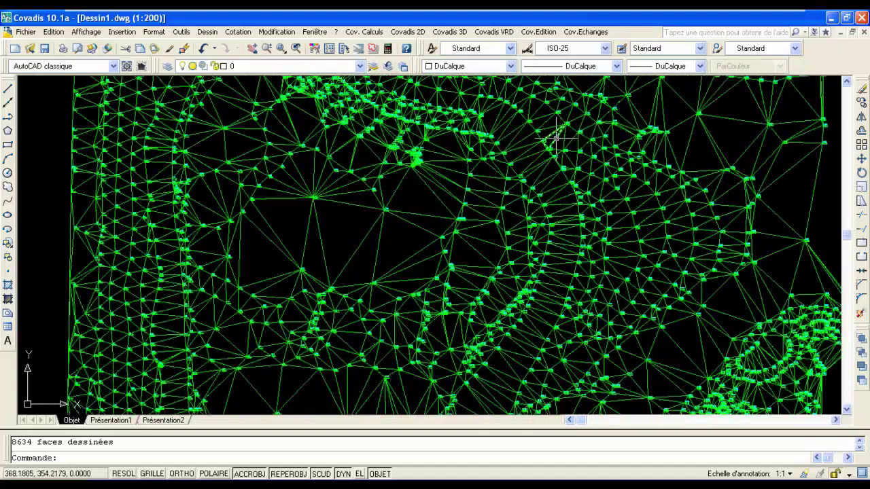
scroll(560, 140, down, 8)
middle_drag(572, 142, 483, 235)
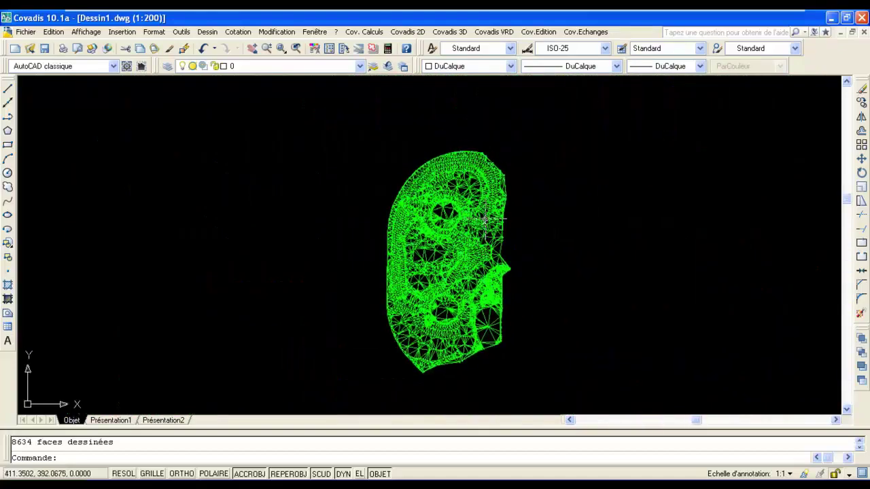
click(359, 66)
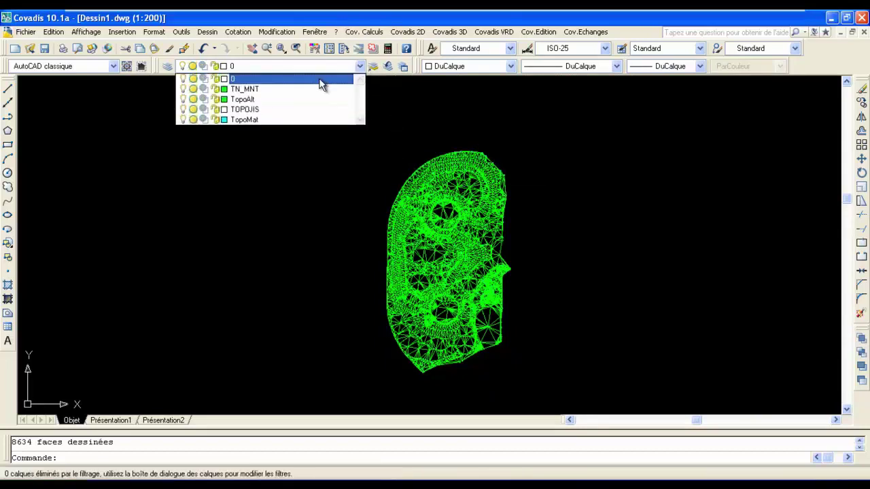
click(185, 93)
click(600, 196)
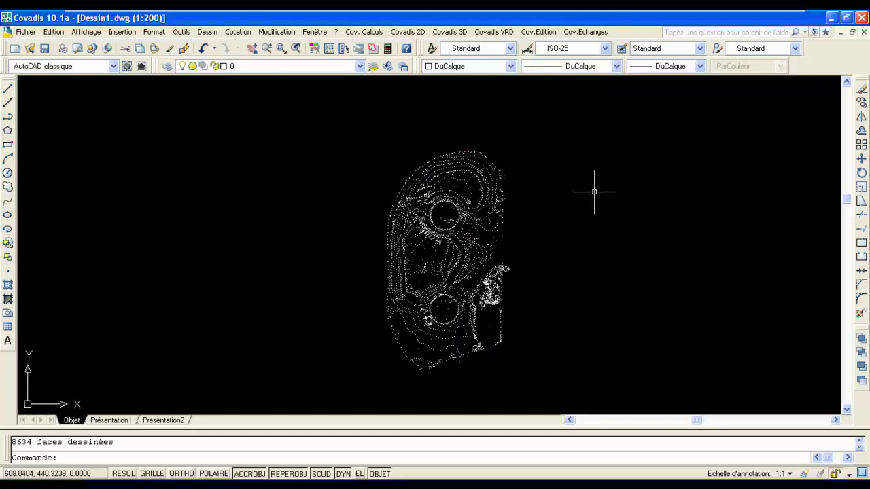
Draw automatic contour lines from the previously calculated faces as smoothed polylines at intervals of 1, 2, 2.5, 5 and 10.
click(462, 33)
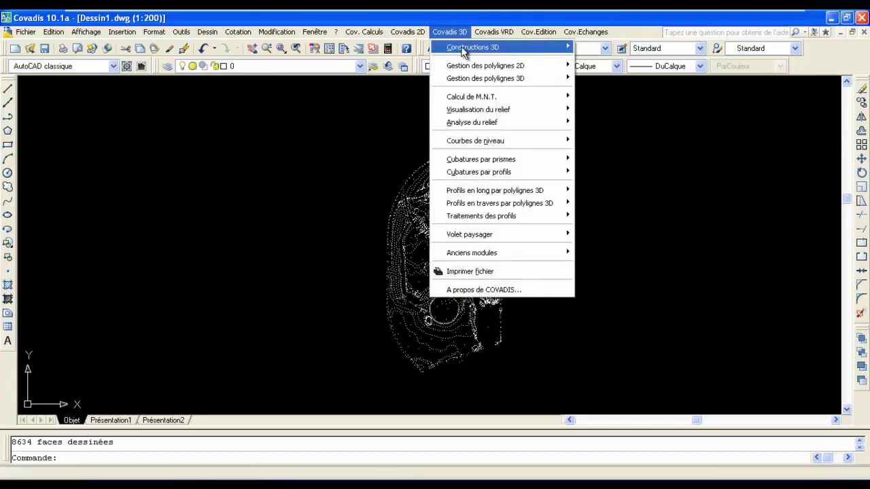
mouse_move(503, 140)
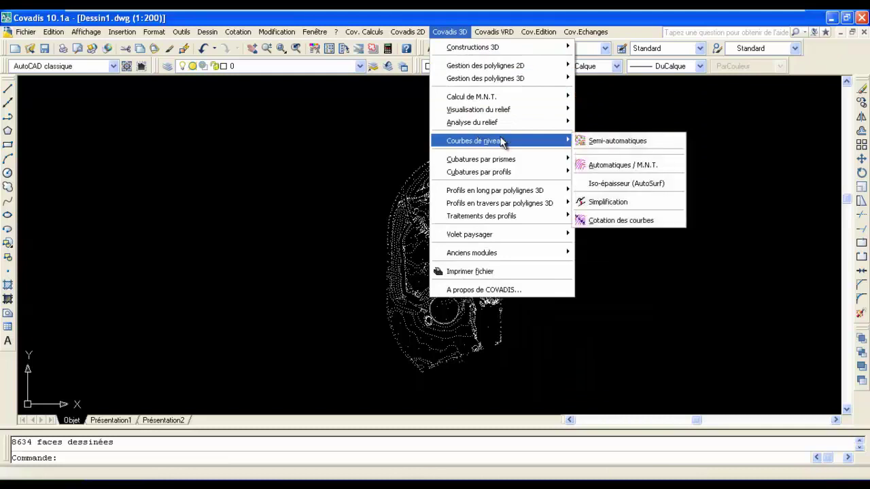
click(601, 167)
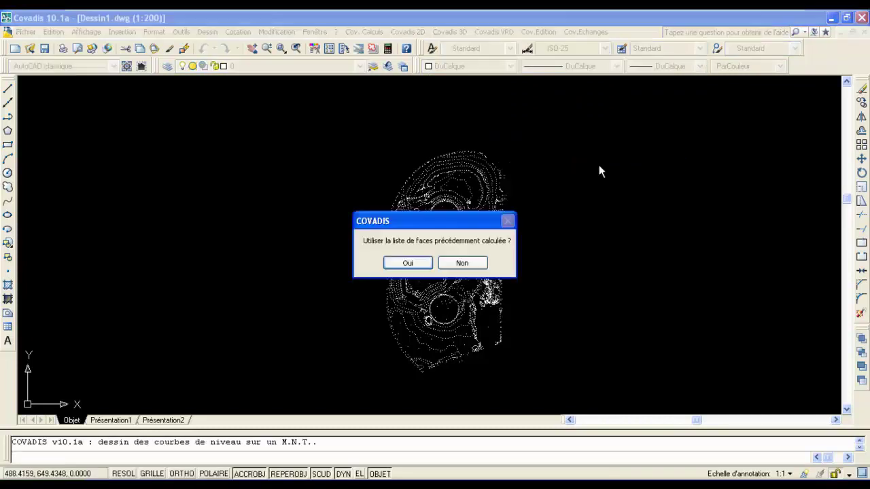
click(408, 263)
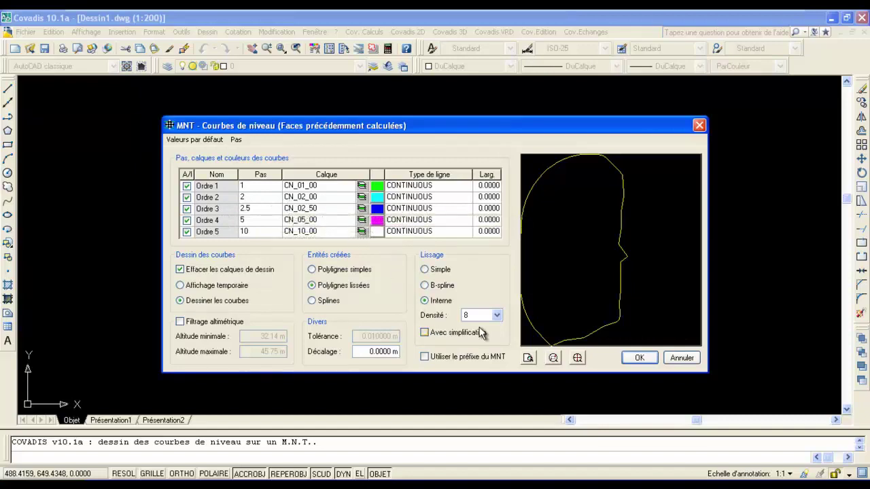
click(642, 360)
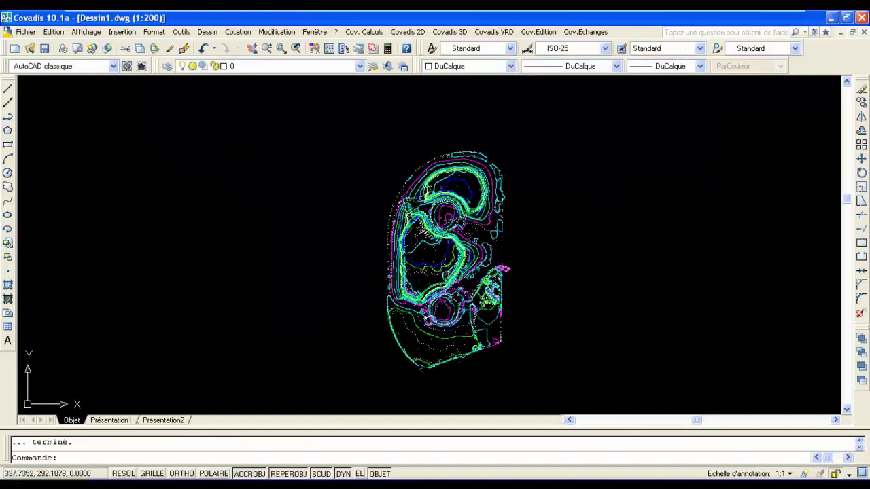
Draw a single slanted line crossing the whole contour drawing through its middle, extending beyond both sides.
scroll(417, 253, up, 4)
scroll(417, 253, up, 2)
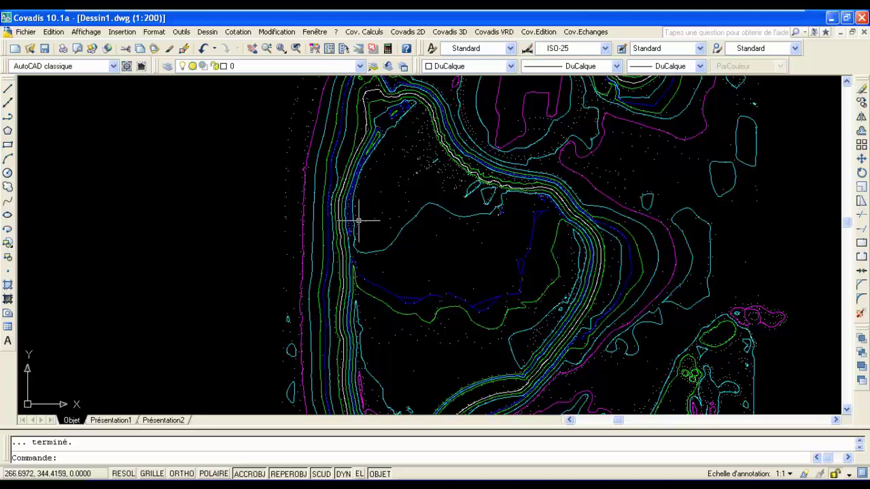
scroll(346, 216, down, 5)
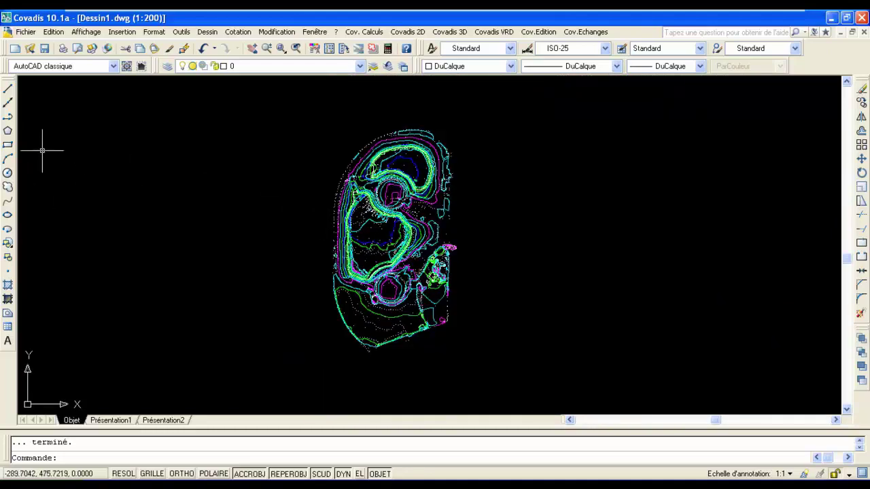
click(8, 91)
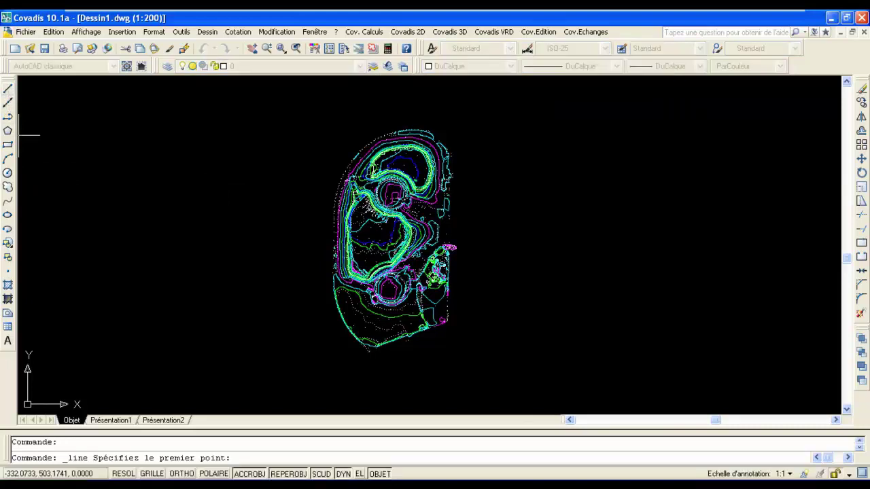
click(285, 259)
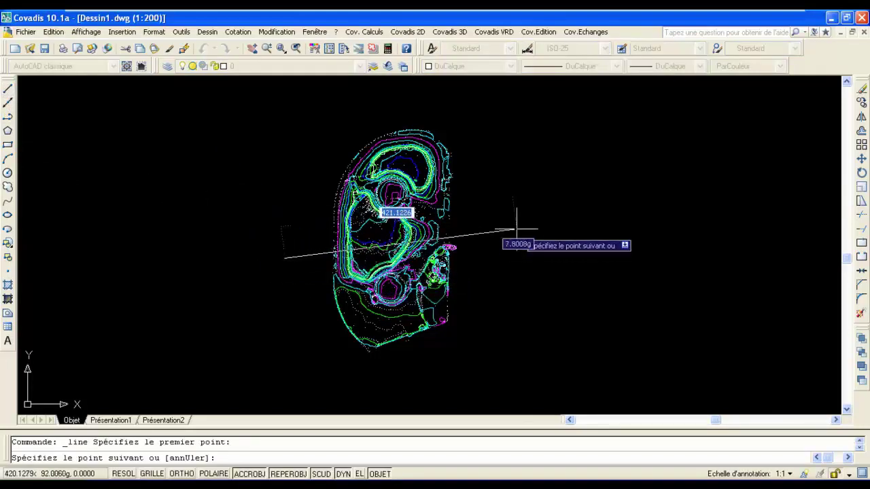
click(490, 222)
key(Escape)
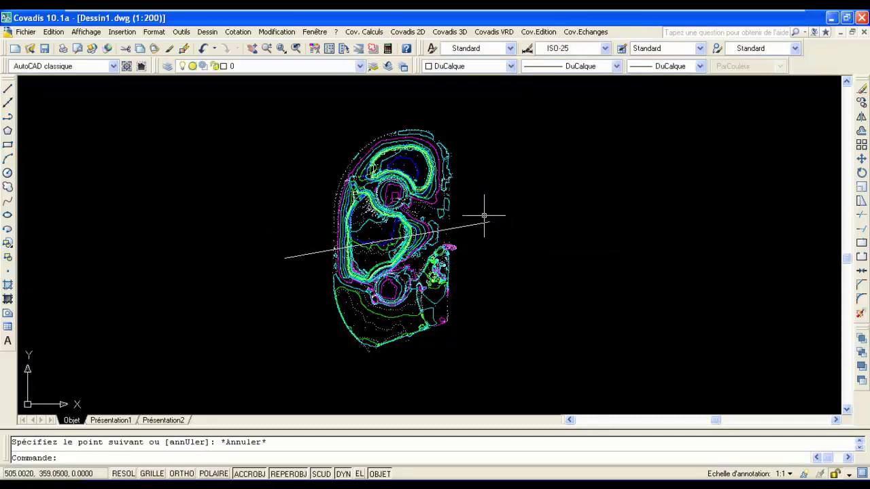
Label the contour elevations along an axis, using the slanted line as the selected axis and no text/curve overlap handling.
click(459, 36)
mouse_move(479, 143)
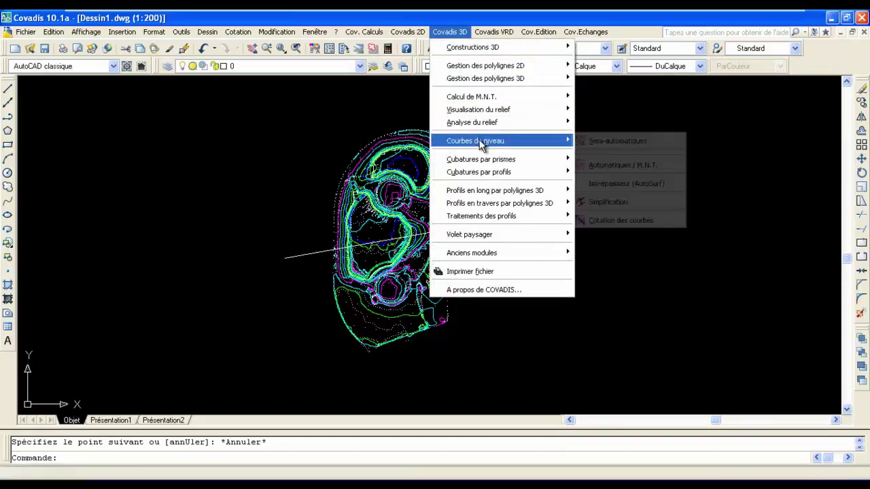
click(618, 220)
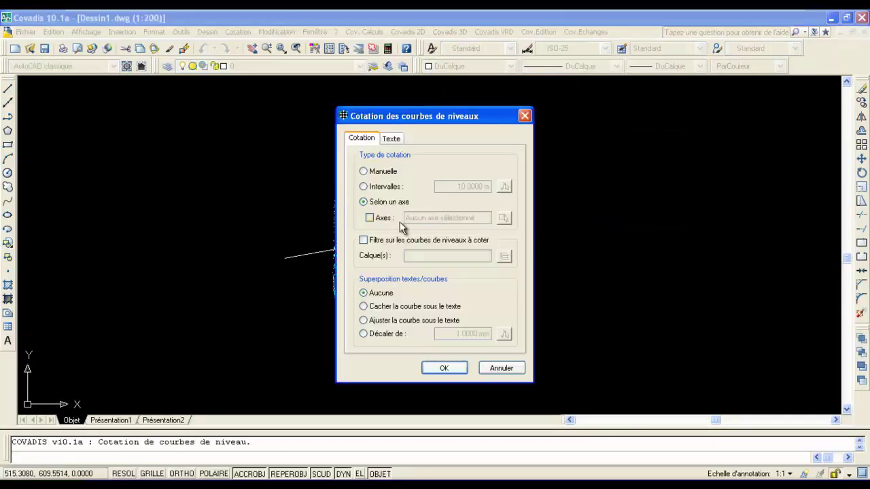
click(370, 218)
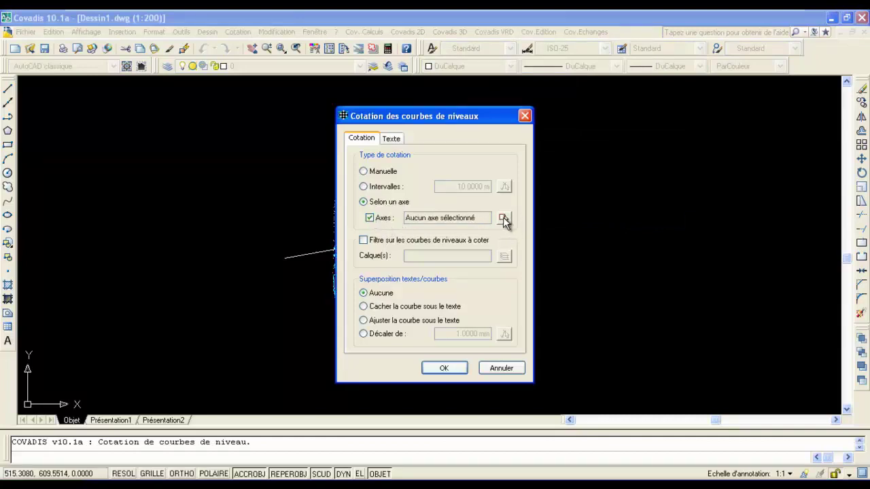
click(502, 219)
click(470, 223)
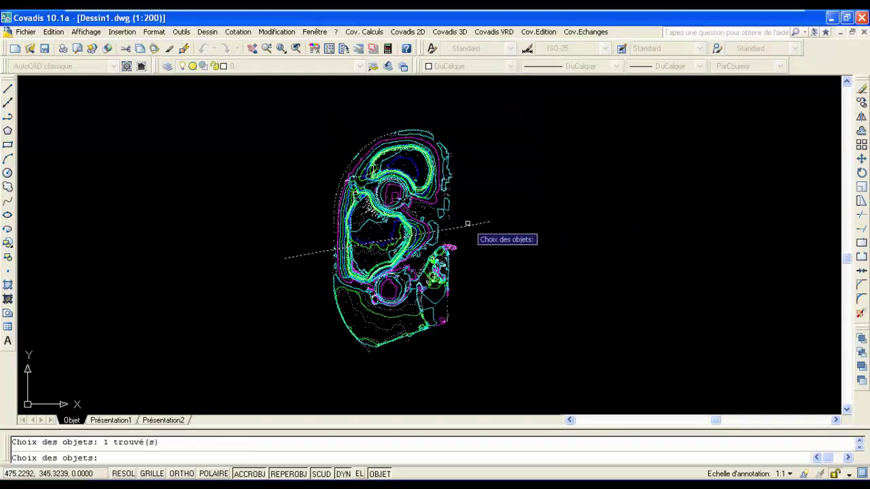
key(Return)
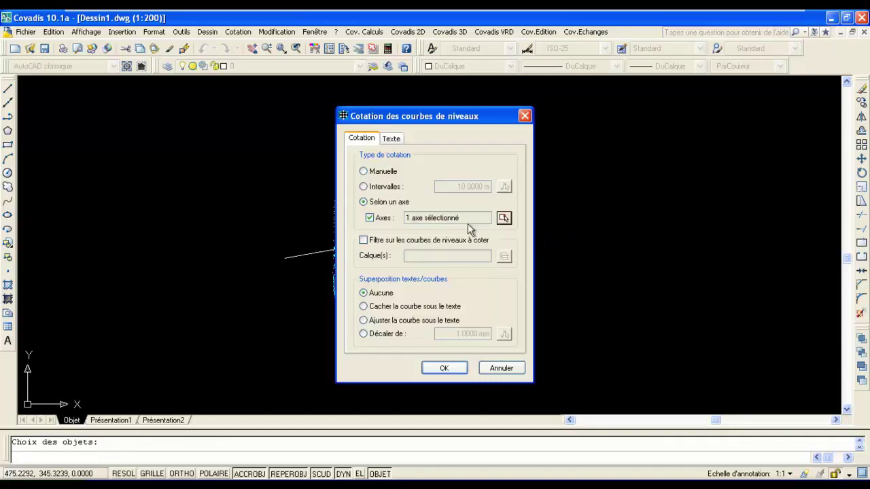
click(459, 369)
Examine the elevation labels where the slanted line crosses the contours.
scroll(425, 220, up, 3)
scroll(392, 240, up, 8)
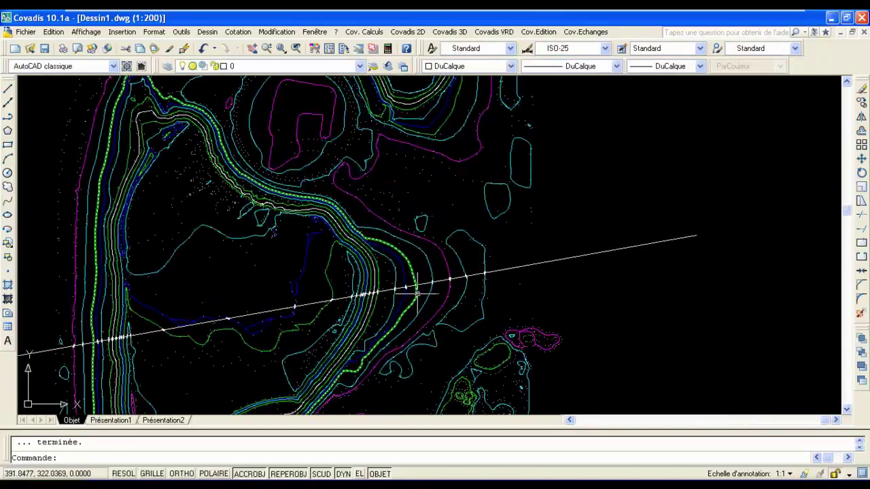
scroll(392, 241, down, 6)
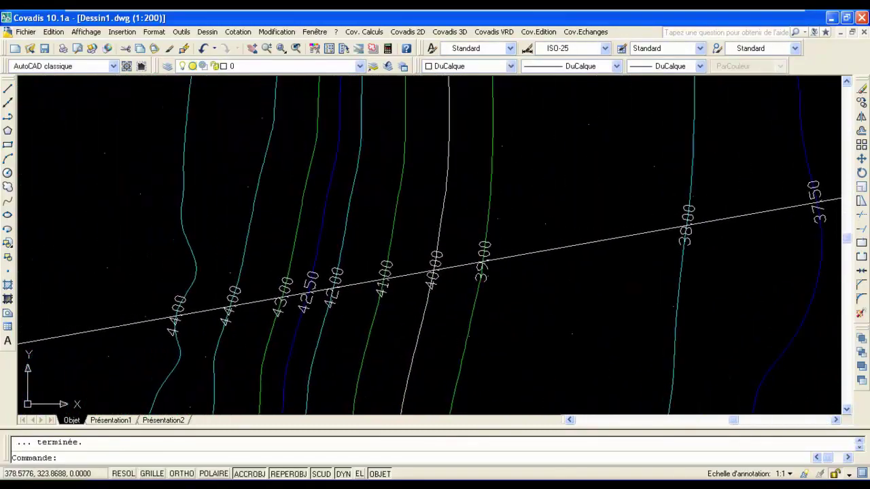
scroll(476, 252, up, 3)
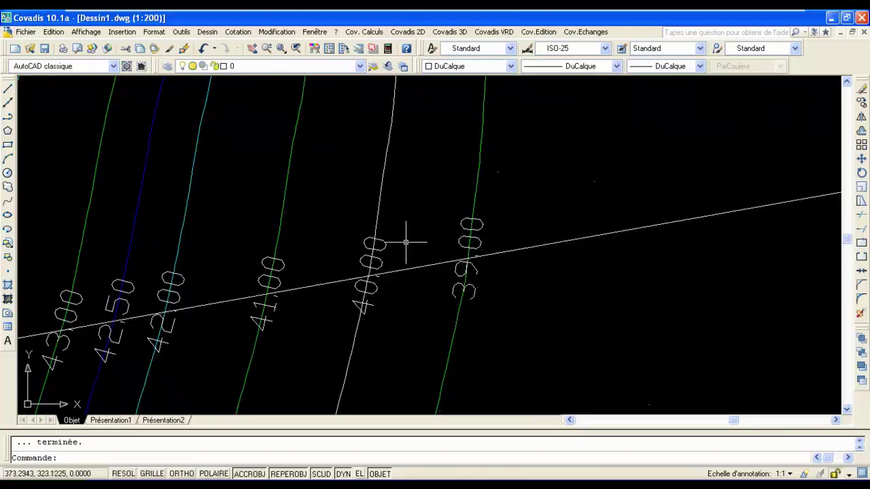
scroll(408, 243, up, 1)
scroll(450, 249, down, 6)
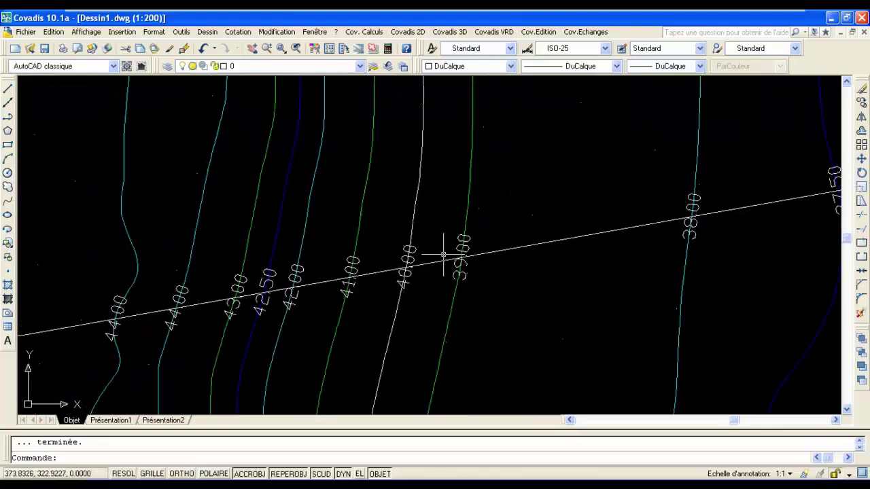
Erase the slanted axis line crossing the contours, keeping the elevation labels.
click(503, 247)
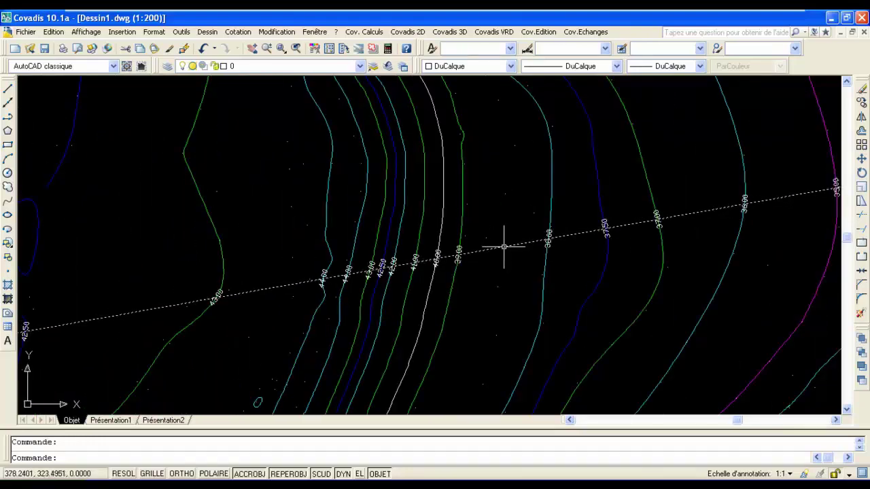
key(Delete)
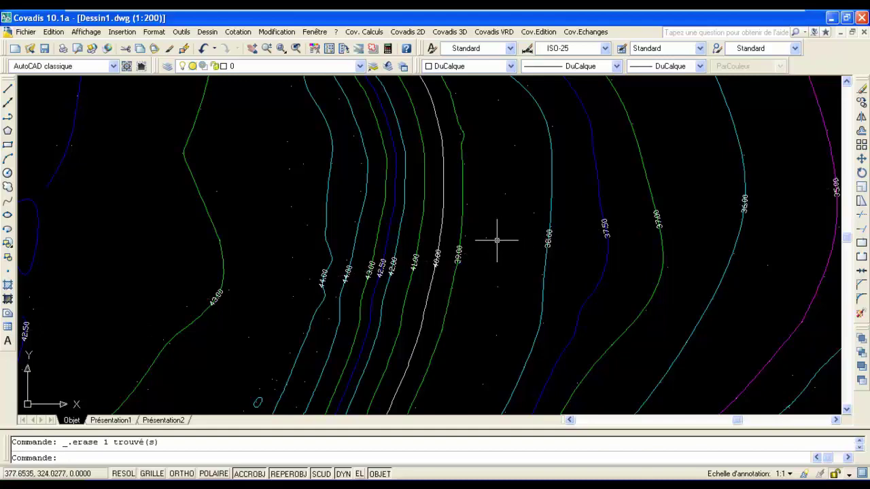
scroll(494, 248, down, 4)
scroll(462, 245, down, 8)
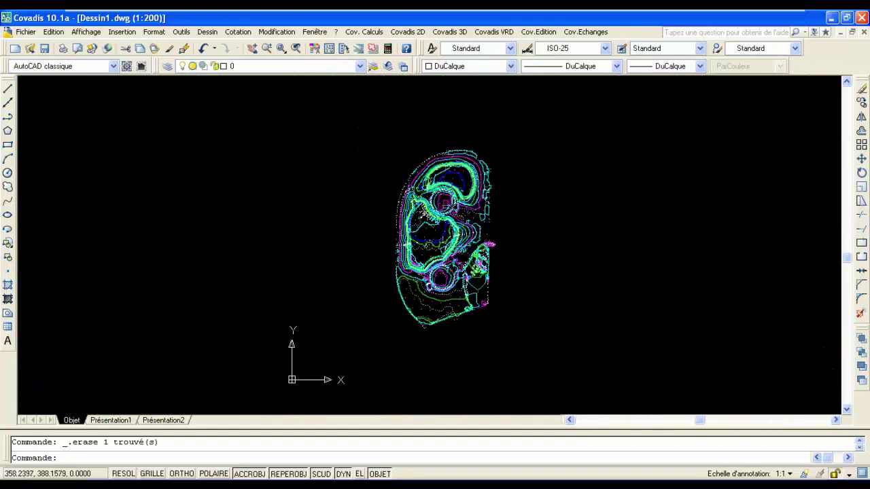
scroll(454, 191, up, 1)
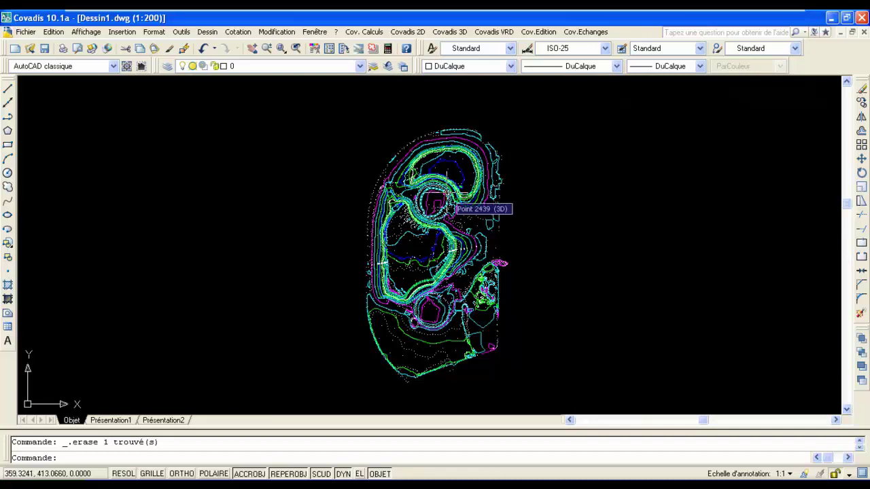
Draw the terrain model's outer contour from the previously calculated faces as a red 3D polyline, with island handling on.
click(454, 34)
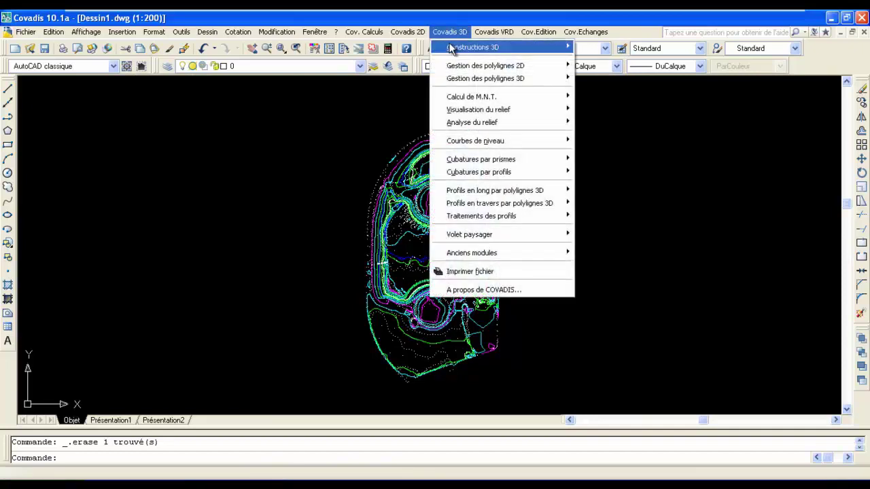
mouse_move(460, 92)
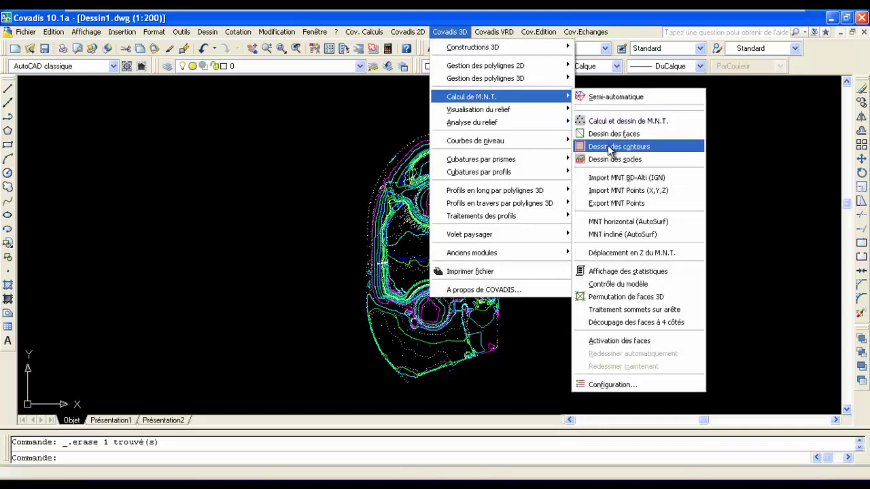
click(609, 147)
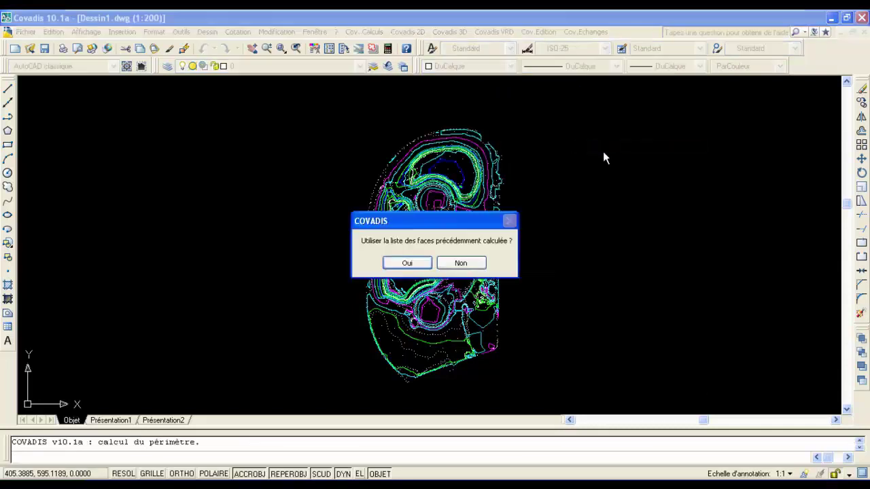
click(397, 263)
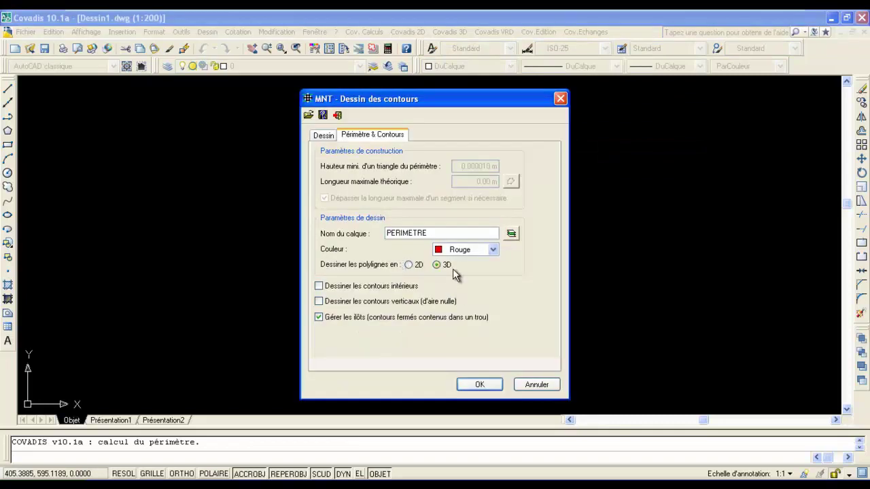
click(484, 386)
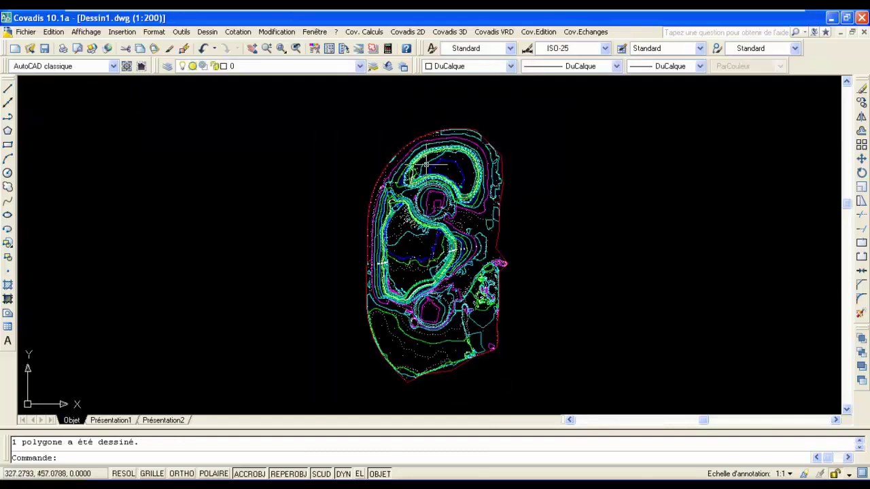
scroll(413, 145, up, 5)
scroll(305, 165, down, 6)
scroll(301, 169, down, 1)
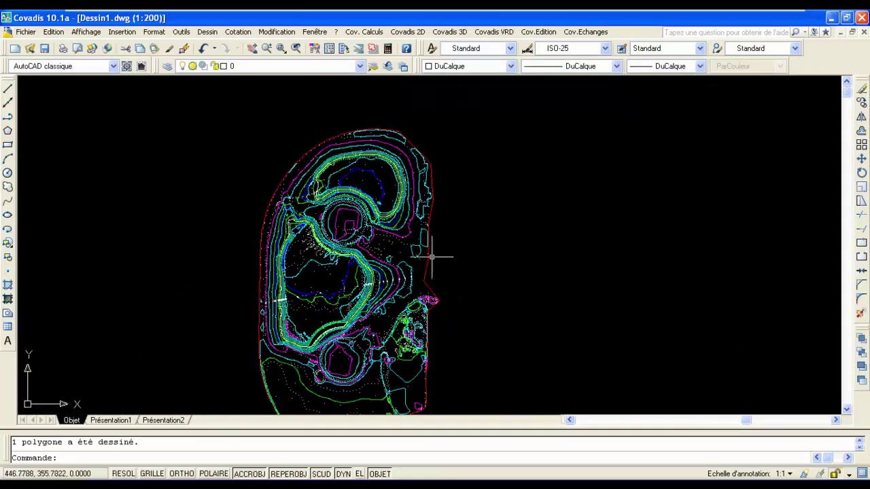
Turn off the CN contour layers, Cotation Courbes de niveau and TOPOJIS, leaving only layer 0 and TN_PERIMETRE on.
click(358, 66)
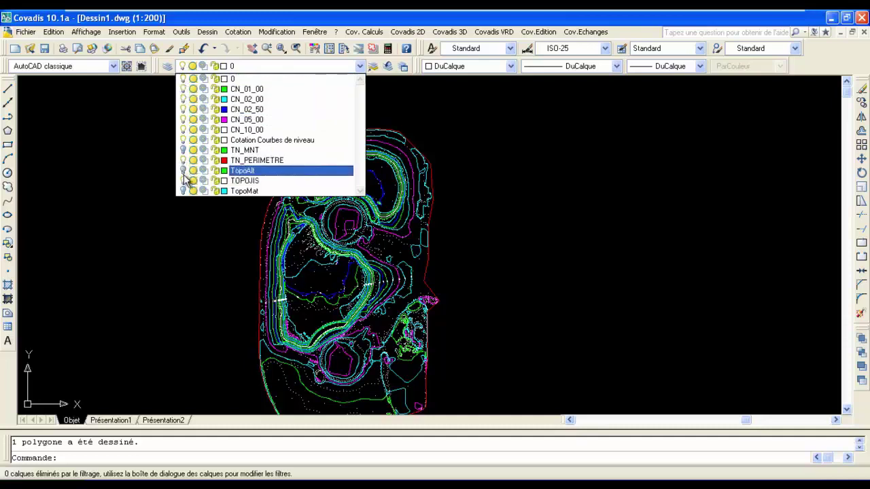
click(182, 129)
click(182, 119)
click(182, 109)
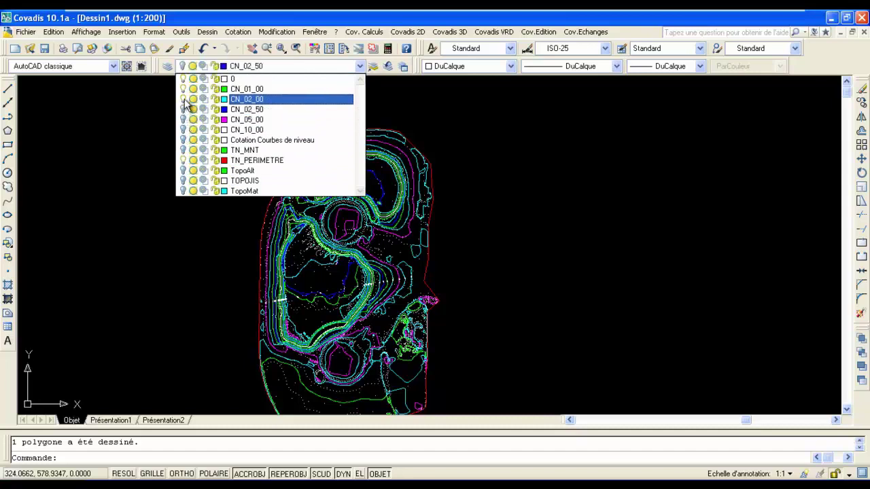
click(182, 99)
click(182, 88)
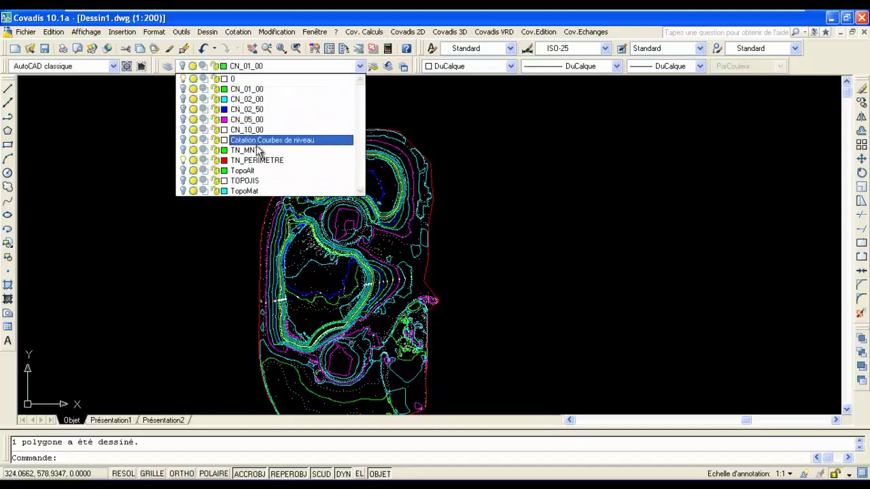
click(481, 183)
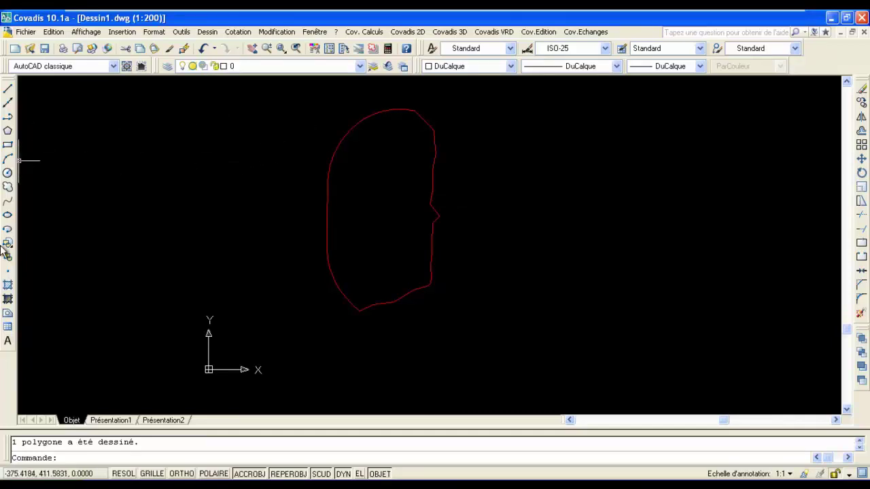
Place a point at coordinates 375, 475 inside the upper part of the perimeter.
click(8, 270)
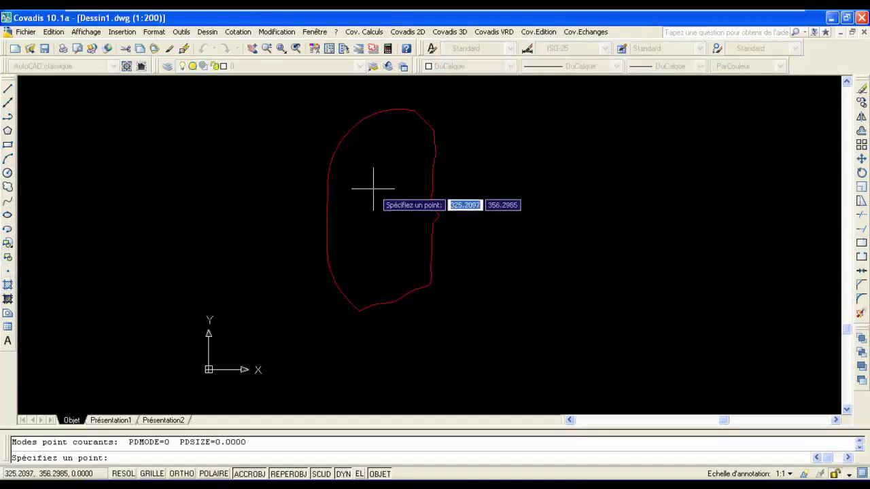
text(375)
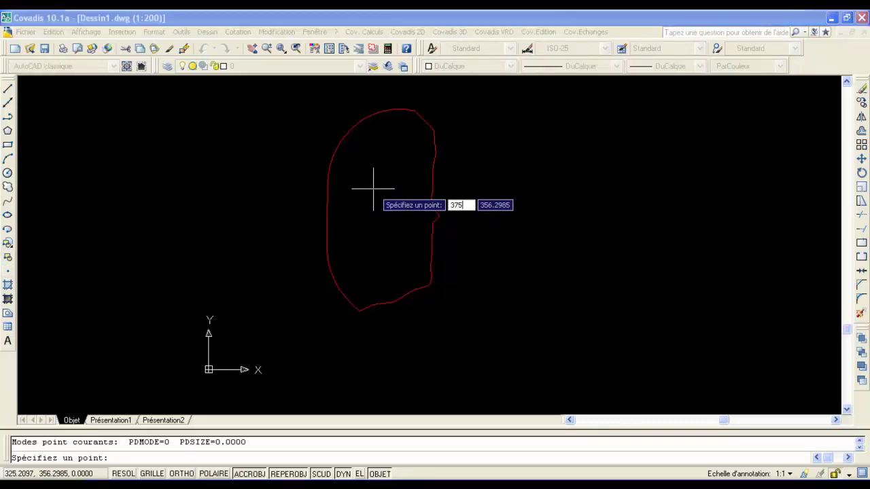
key(Tab)
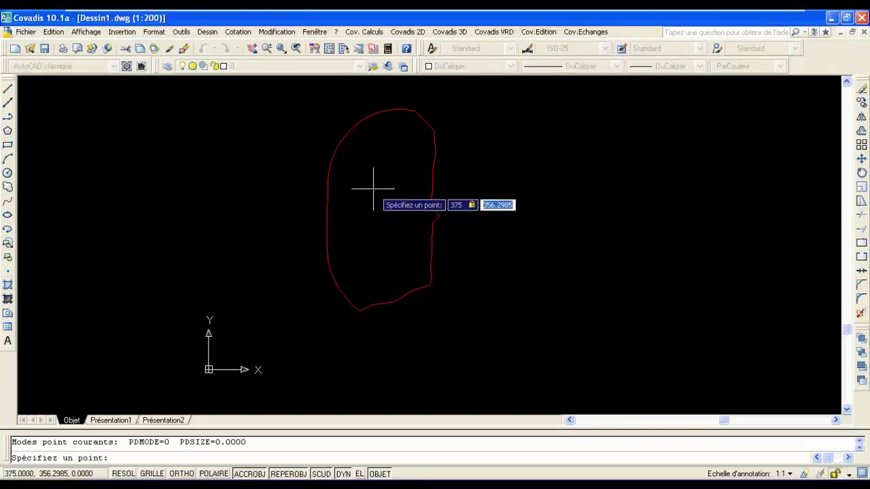
text(475)
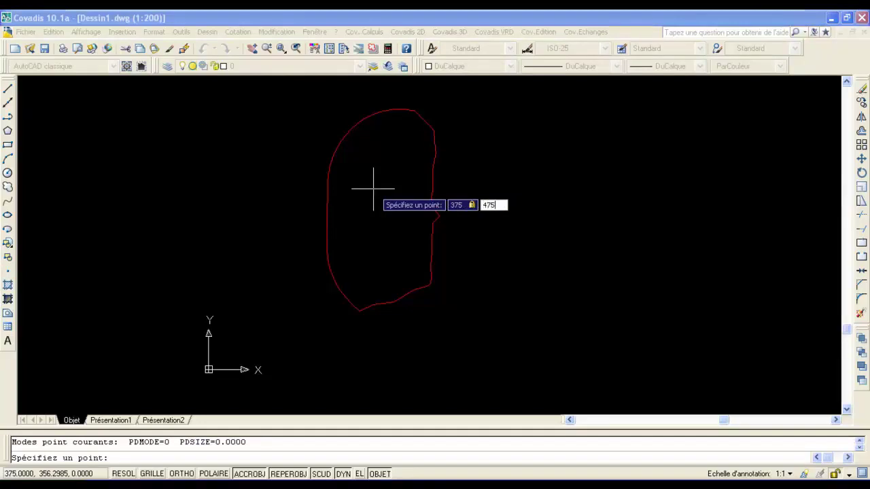
key(Return)
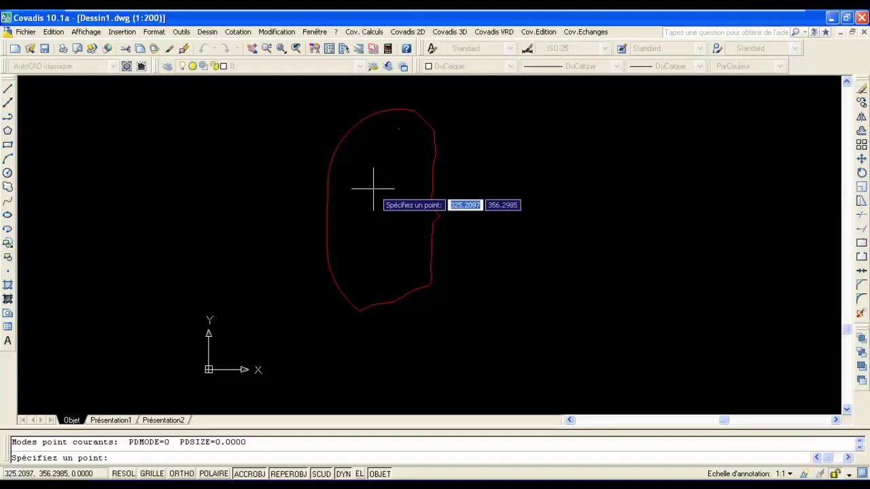
Place two more points inside the perimeter at coordinates 275, 300 and 375, 185.
text(275)
key(Tab)
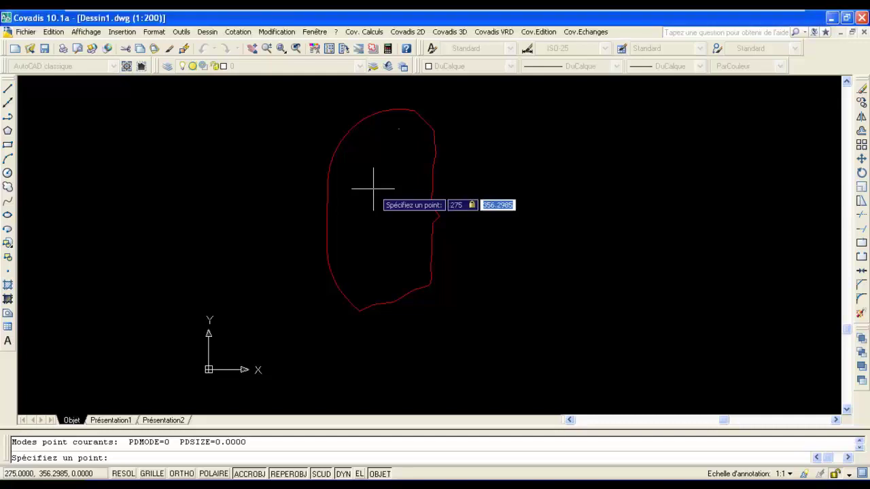
text(300)
key(Return)
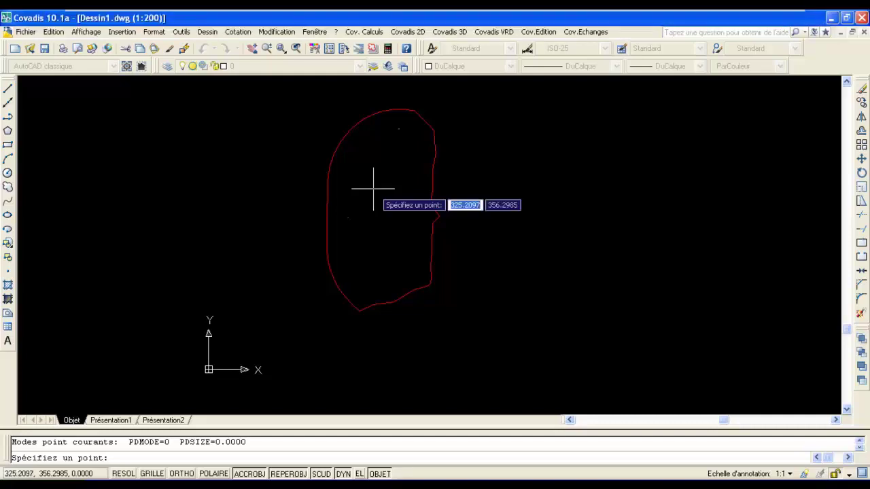
text(3)
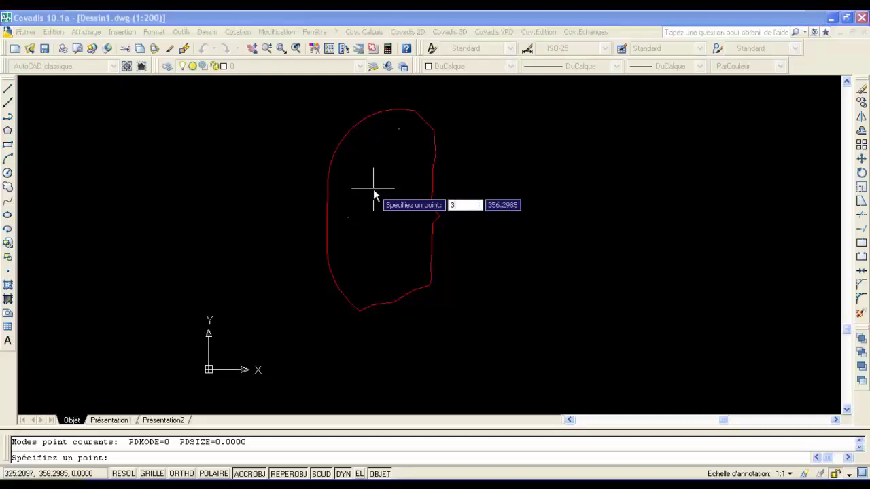
text(75)
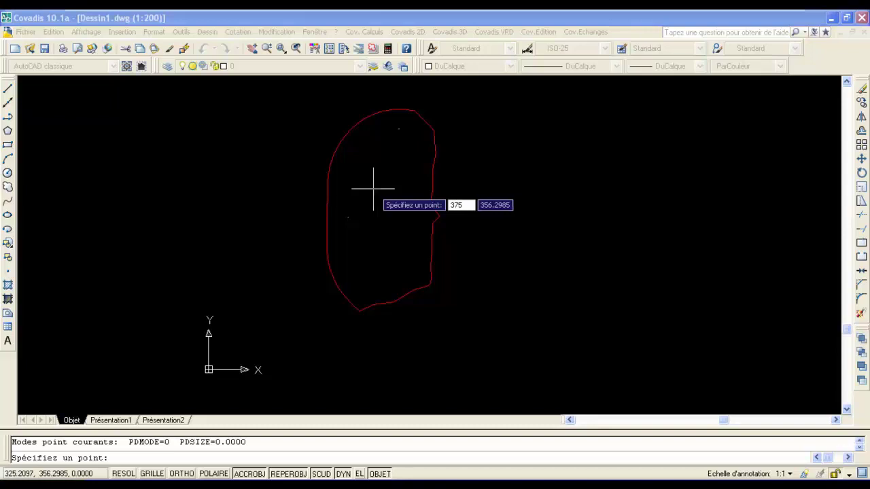
key(Tab)
text(185)
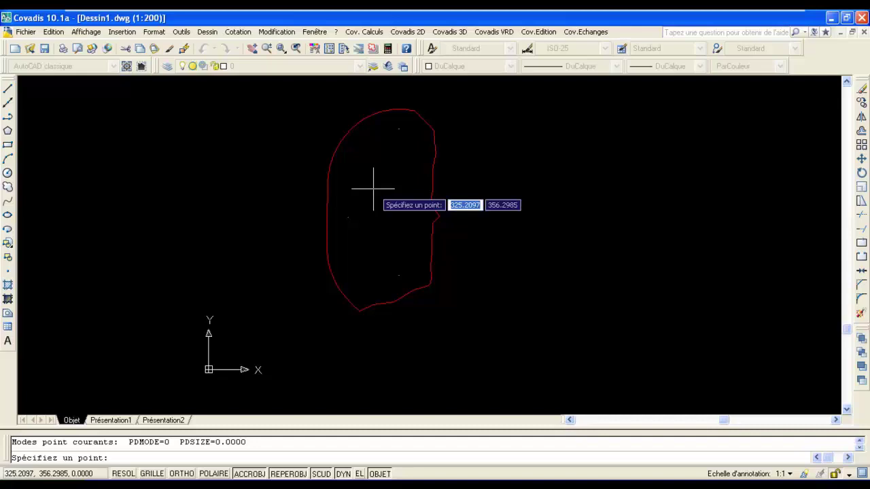
key(Escape)
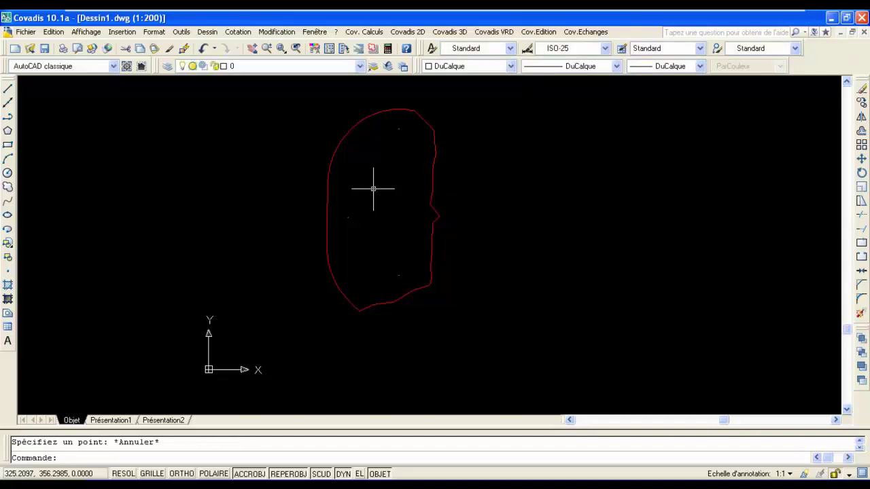
Set the point display style to a circle with a plus cross through it.
click(149, 32)
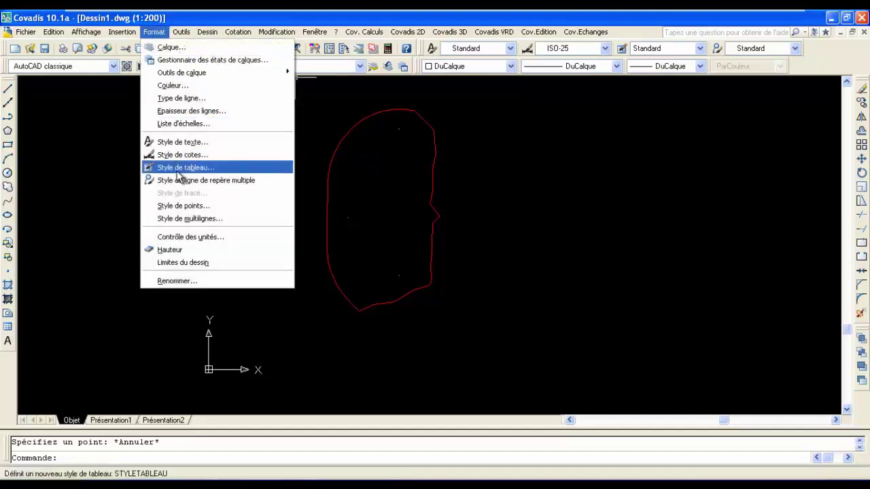
click(177, 206)
click(202, 192)
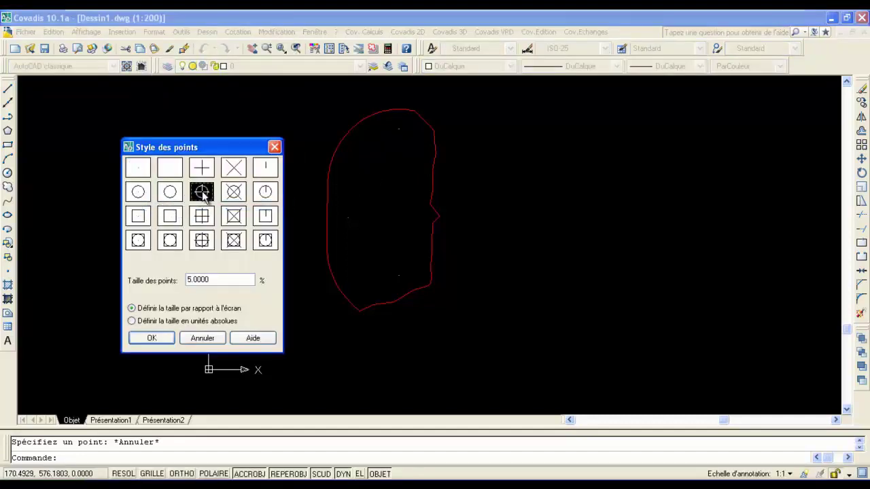
click(150, 338)
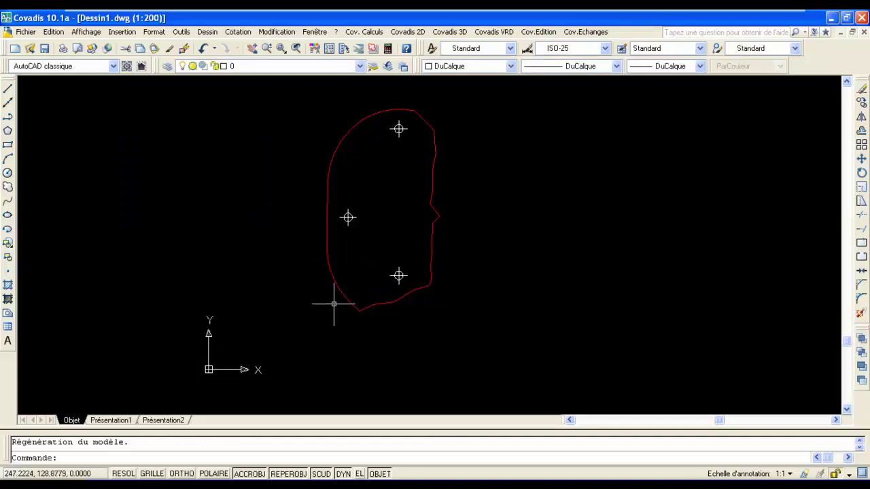
Draw two connected lines from the upper point through the middle point to the lower point, snapping to each point.
click(8, 89)
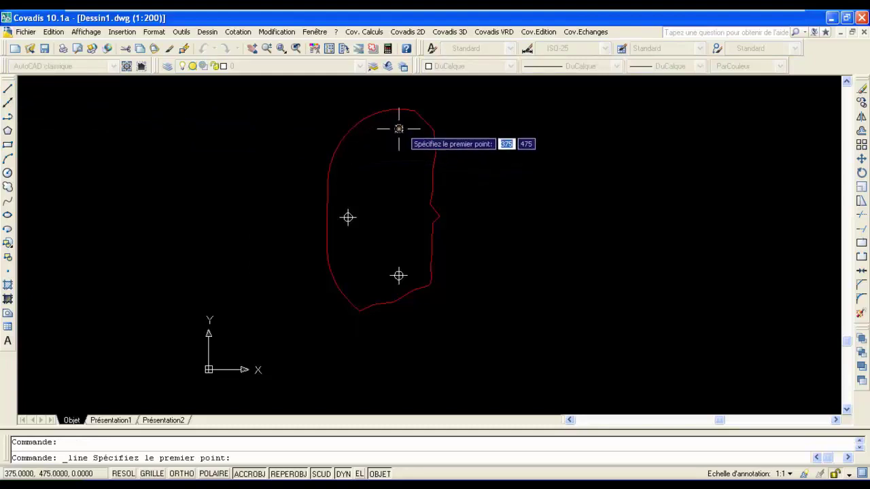
click(399, 128)
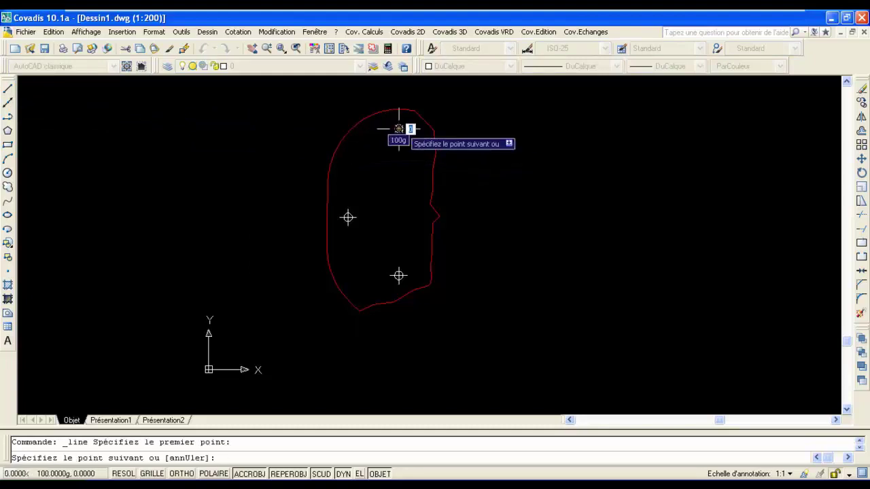
click(348, 217)
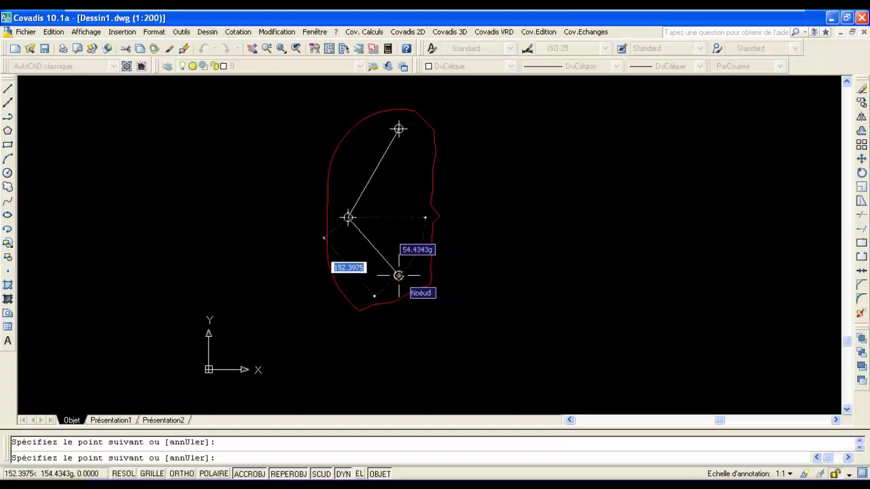
click(398, 275)
key(Escape)
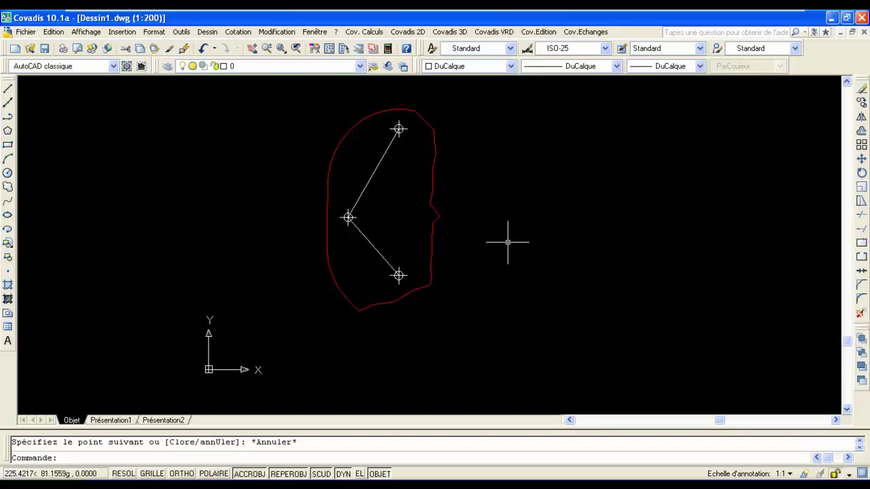
Offset the upper and lower axis lines by 82 toward the inside of the bend.
click(386, 149)
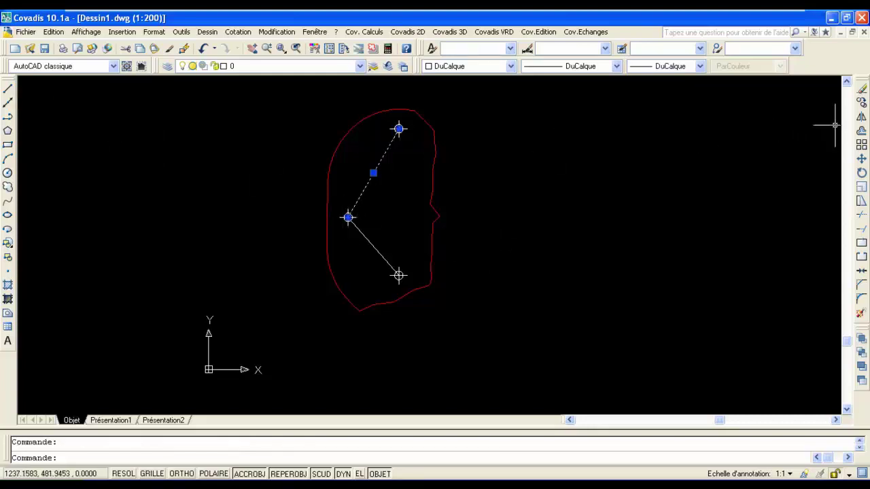
click(861, 132)
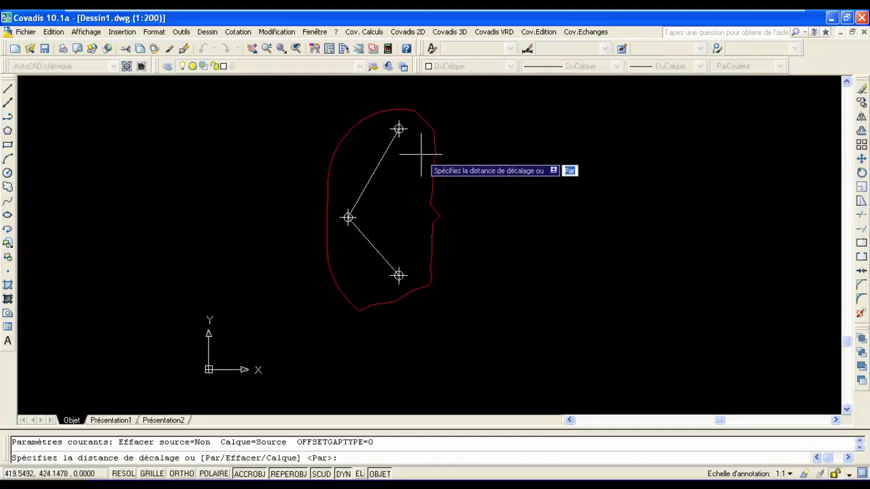
text(82)
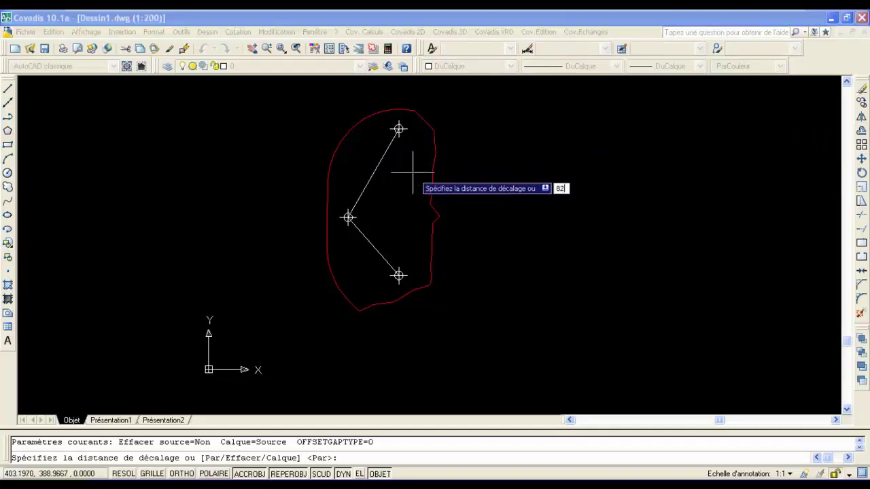
key(Return)
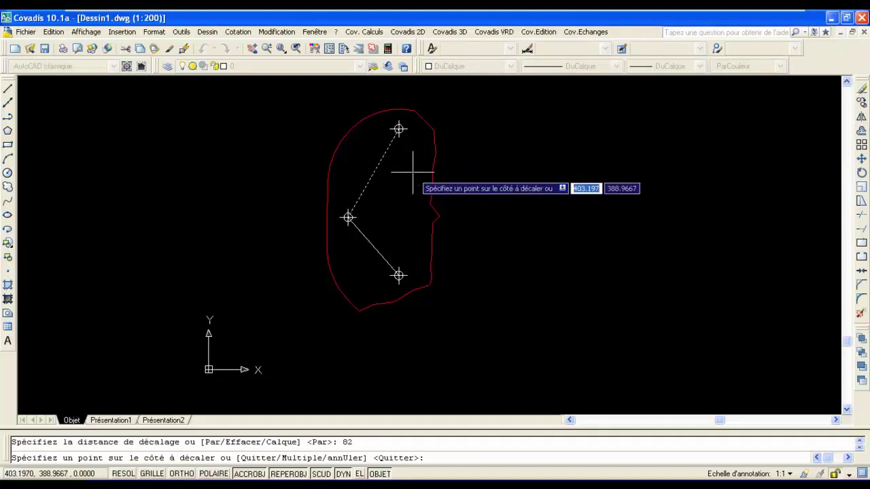
click(412, 173)
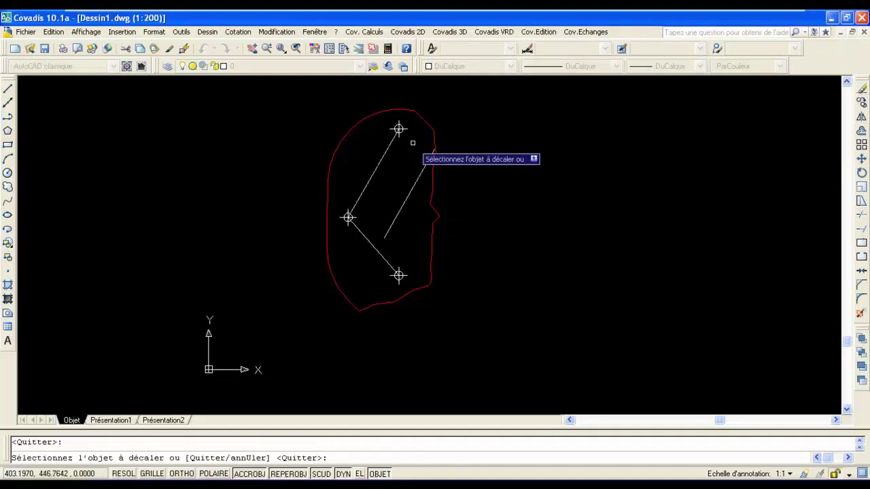
click(373, 248)
click(421, 224)
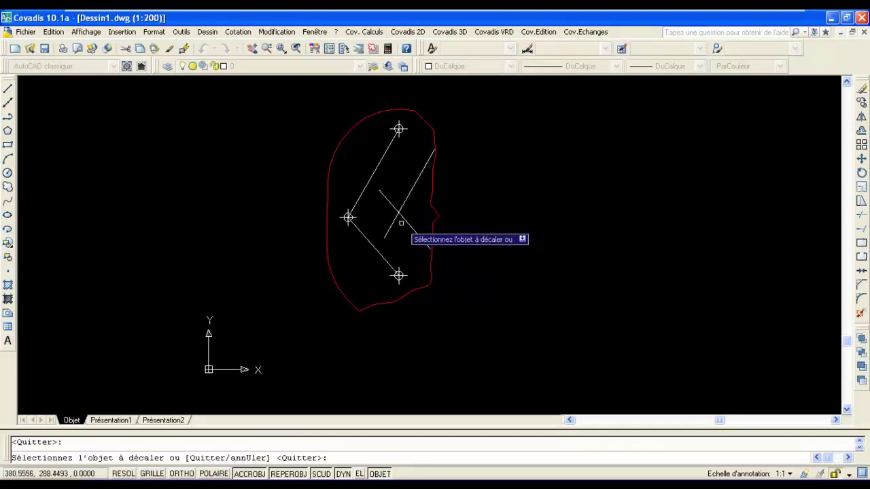
key(Escape)
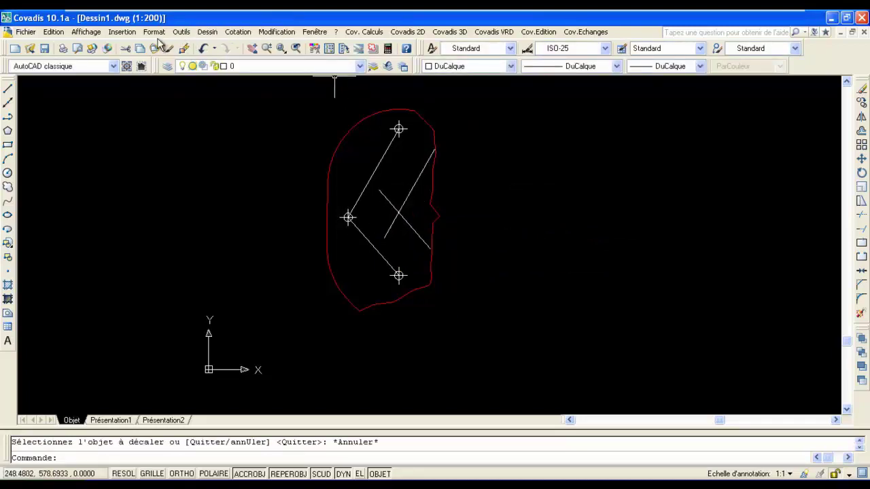
Draw a circle of radius 80 centred on the intersection of the two offset lines.
click(208, 33)
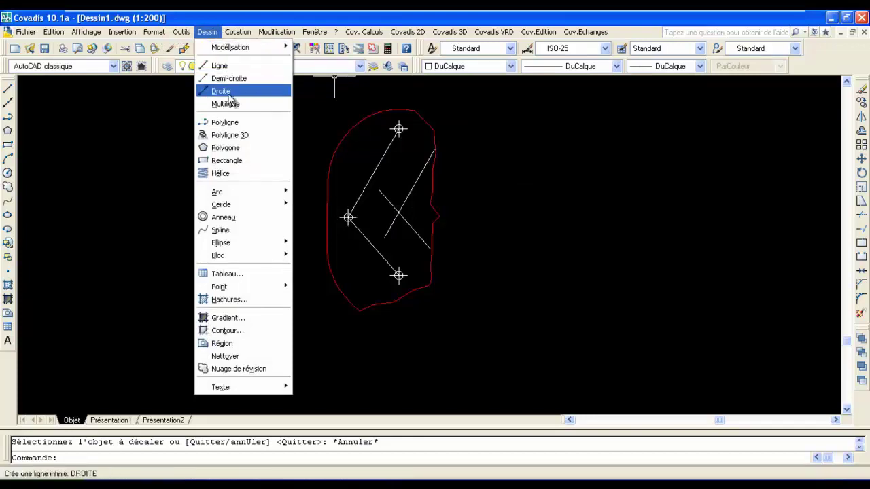
mouse_move(242, 211)
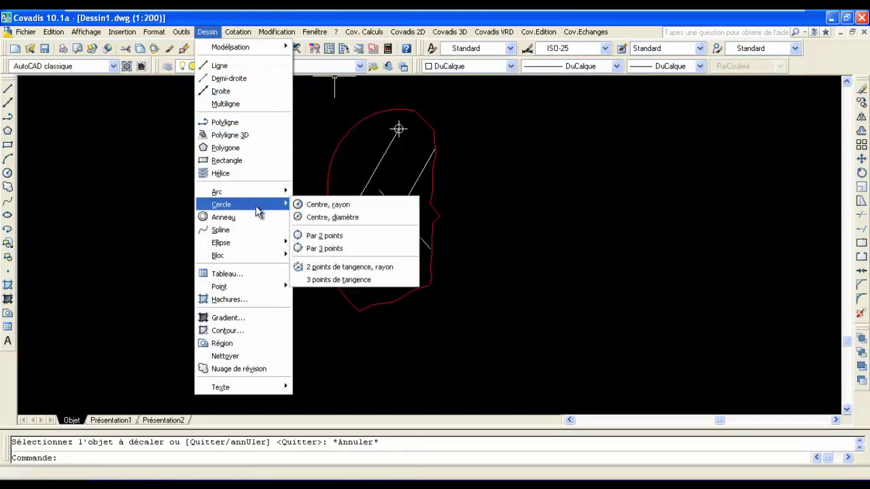
click(325, 207)
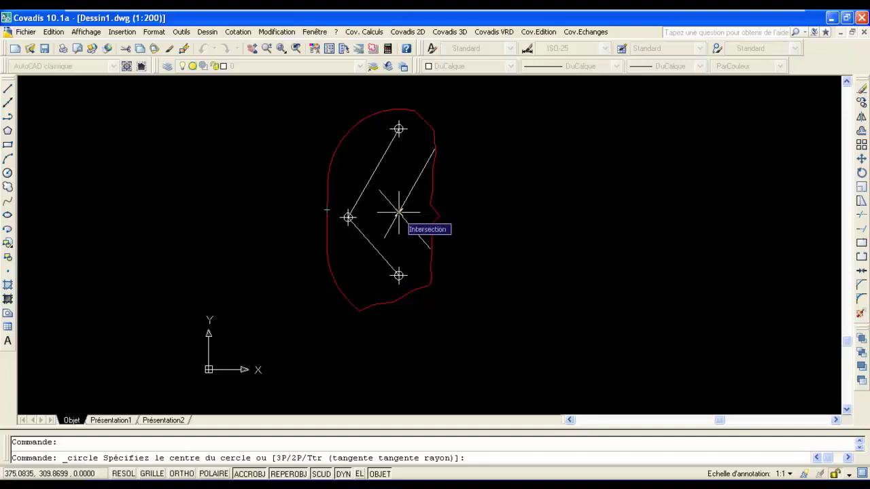
click(398, 212)
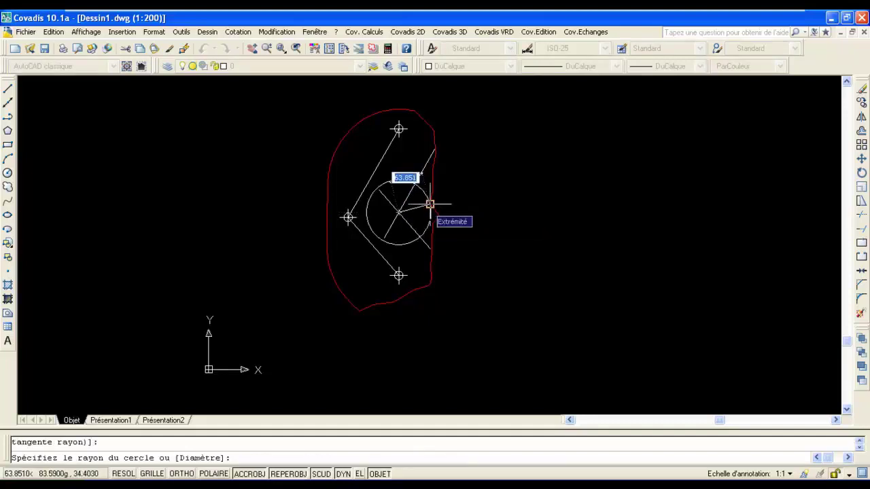
text(80)
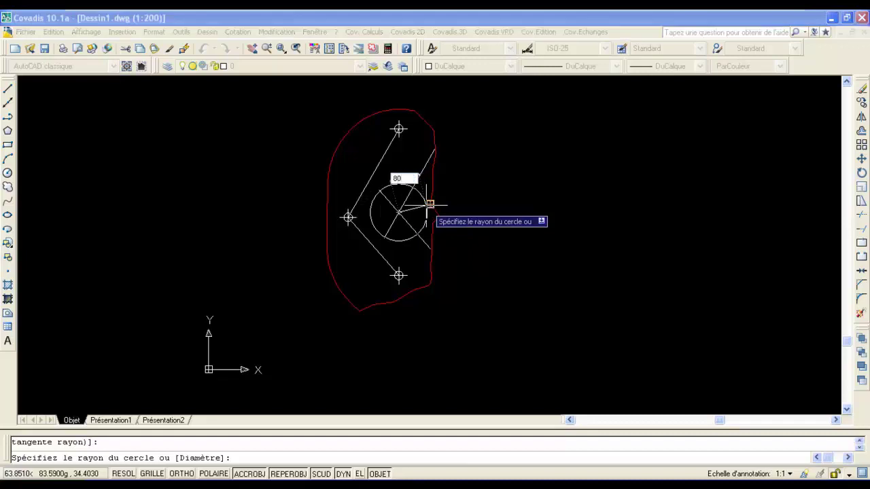
key(Return)
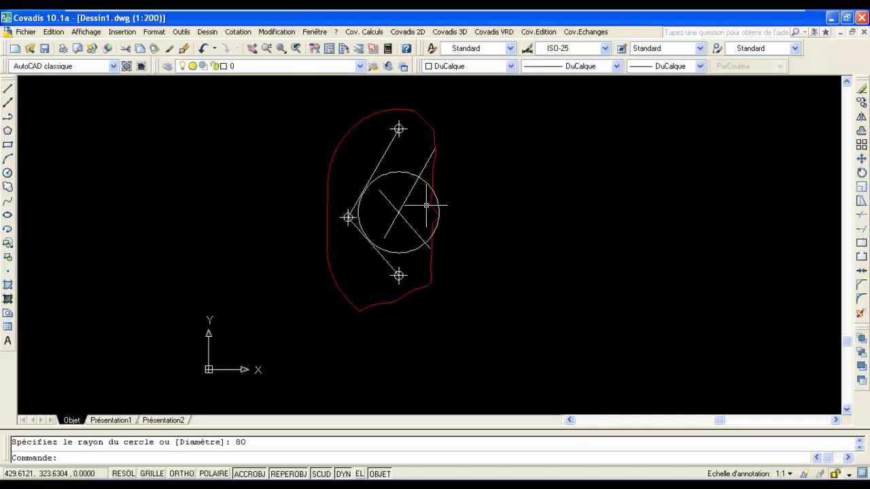
Delete the two offset construction lines crossing at the circle's centre.
click(408, 195)
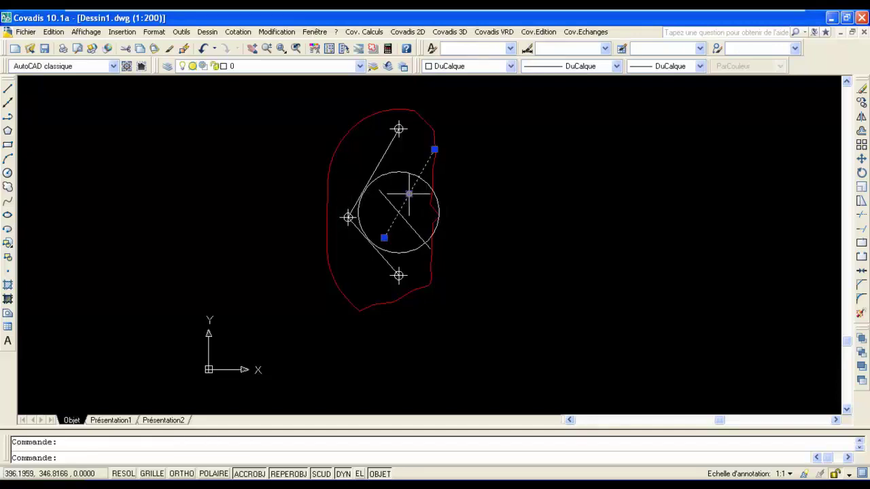
click(392, 199)
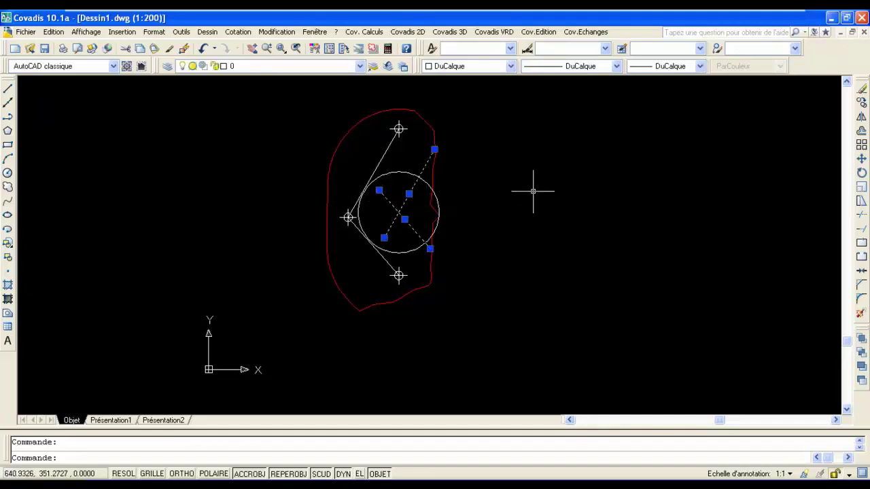
key(Delete)
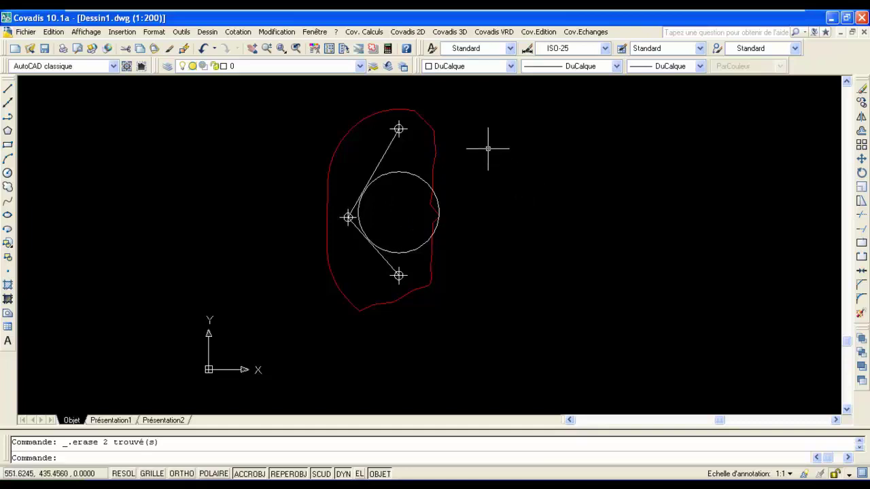
Display the Covadis toolbar for linear projects by typical profiles.
click(493, 34)
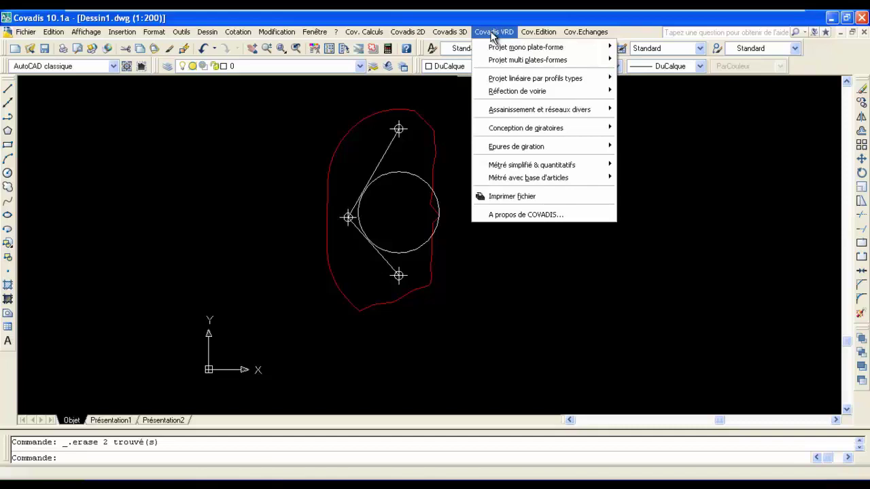
mouse_move(520, 80)
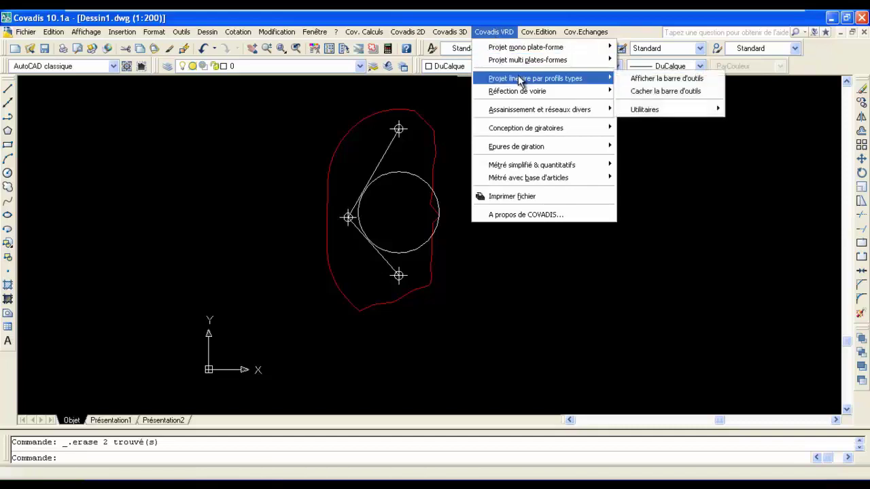
click(646, 80)
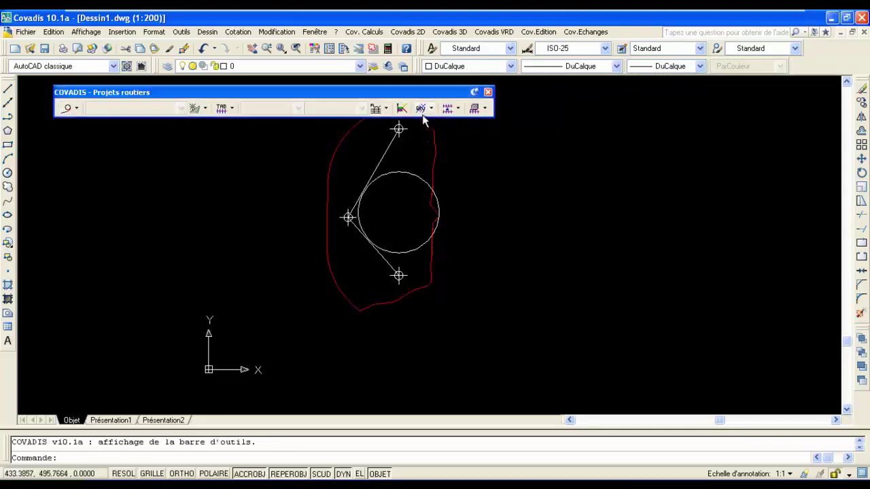
Construct a clothoid between the upper line and the circle with Ligne + Cercle => Clothoïde.
click(79, 109)
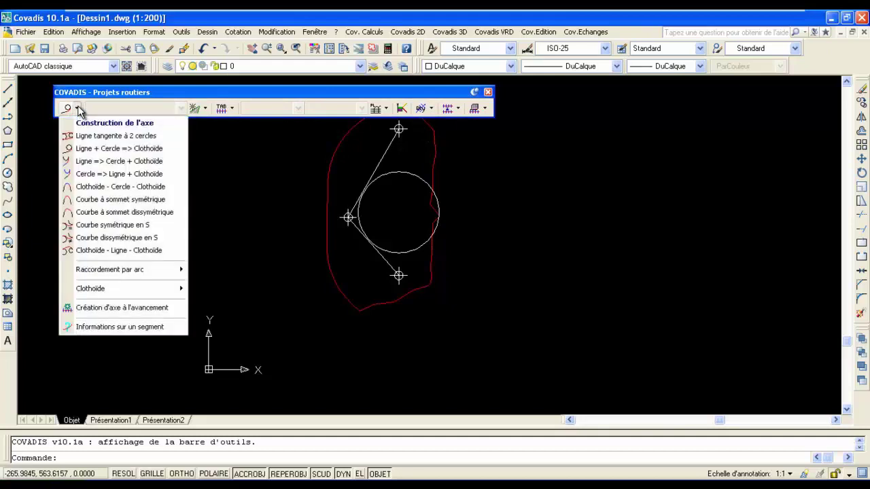
click(80, 151)
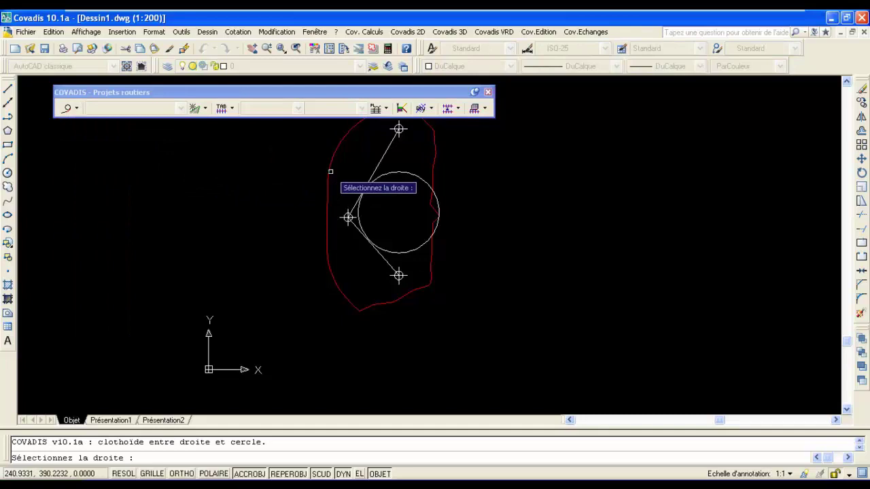
click(354, 203)
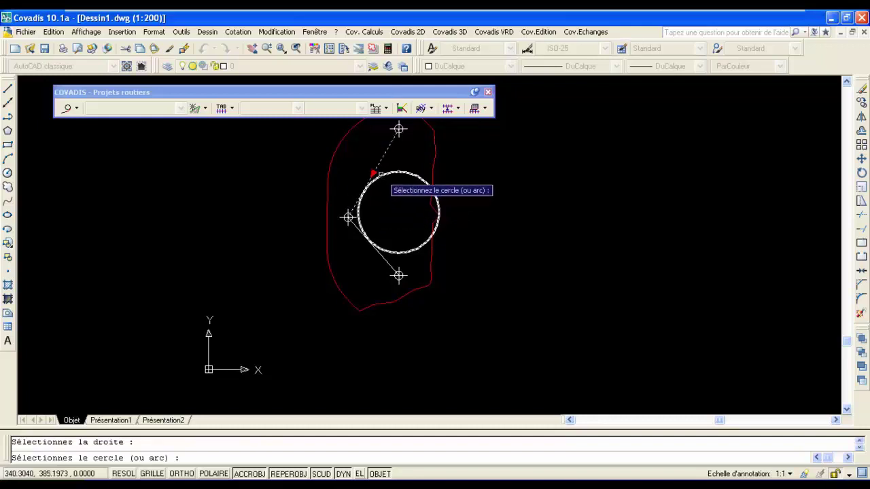
click(382, 177)
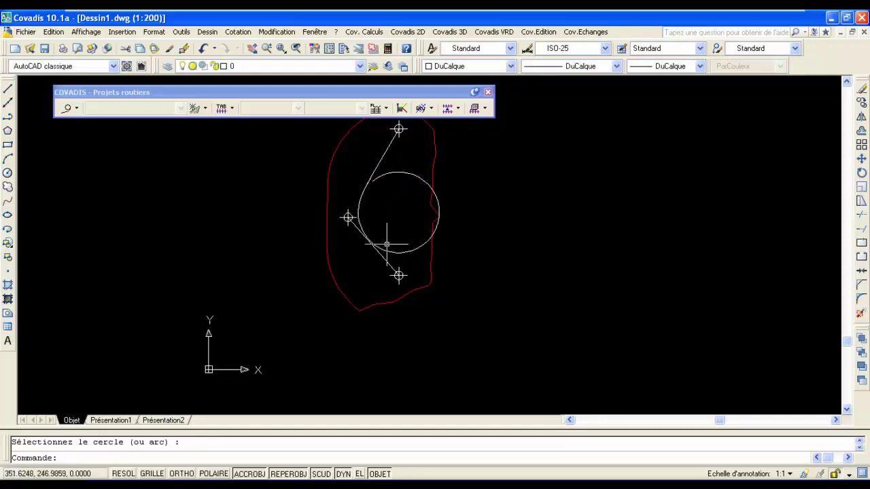
Construct a second clothoid between the lower line and the remaining circle arc with Ligne + Cercle => Clothoïde.
click(79, 110)
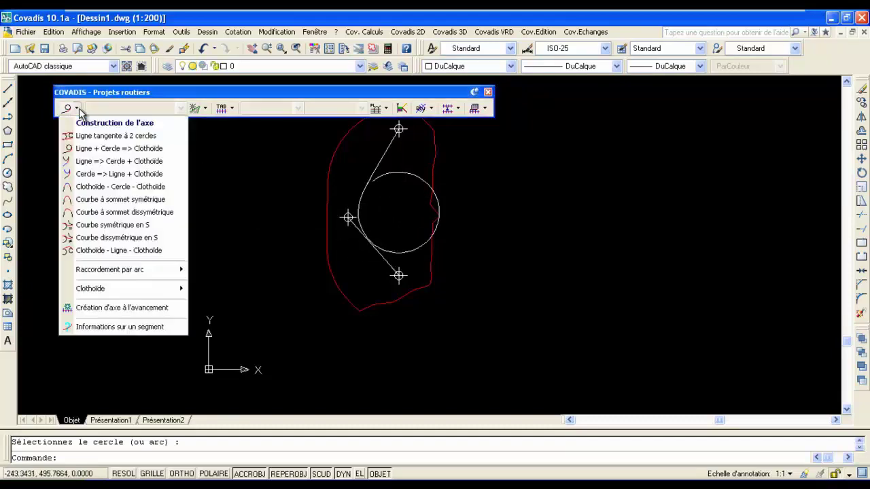
click(85, 150)
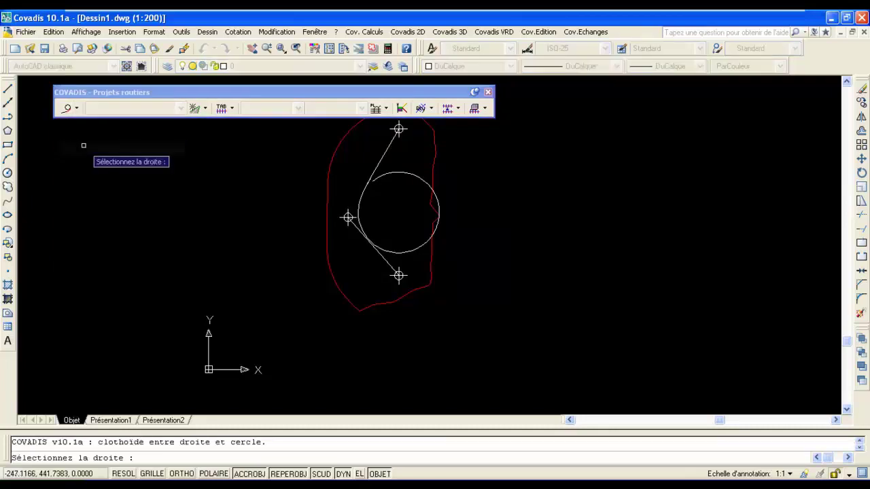
click(356, 228)
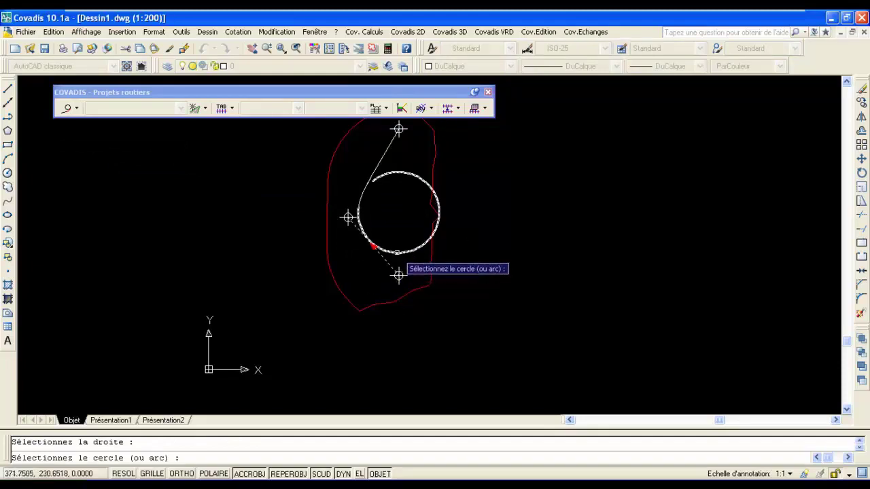
click(397, 252)
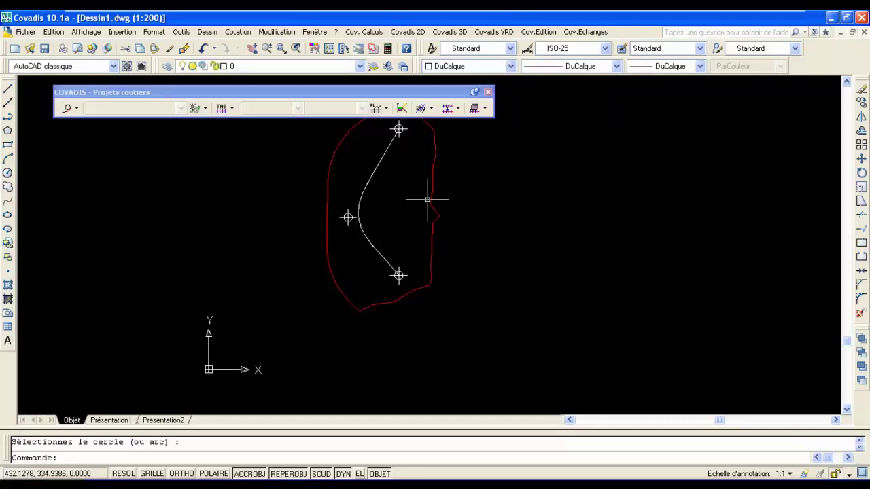
Define the plan axis from the lines, clothoids and arc, with the upper line as first element, and keep the resulting axis.
click(205, 109)
click(208, 136)
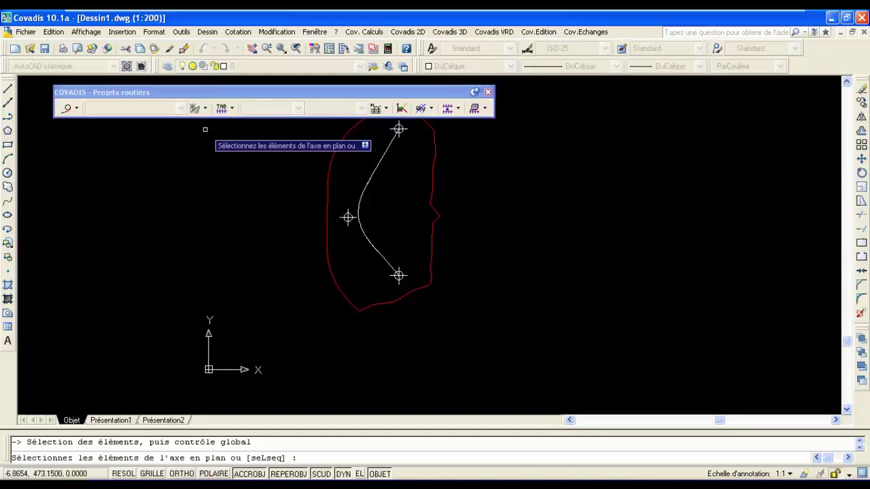
click(377, 162)
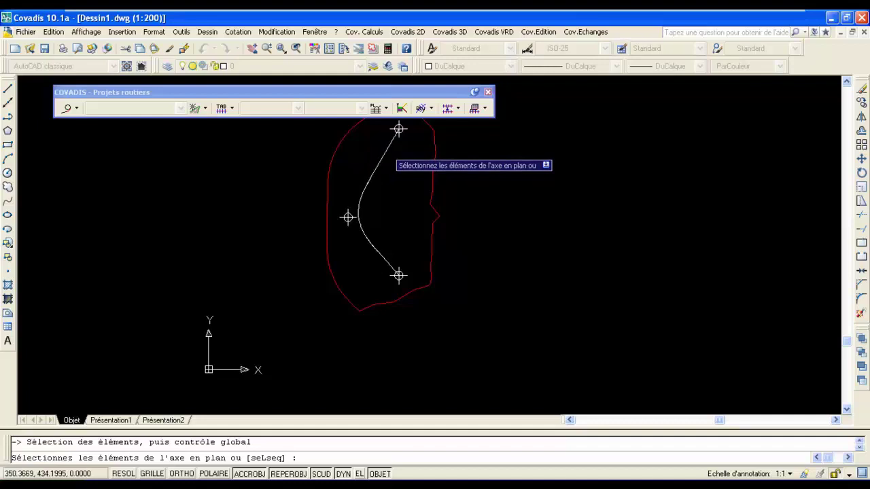
click(359, 201)
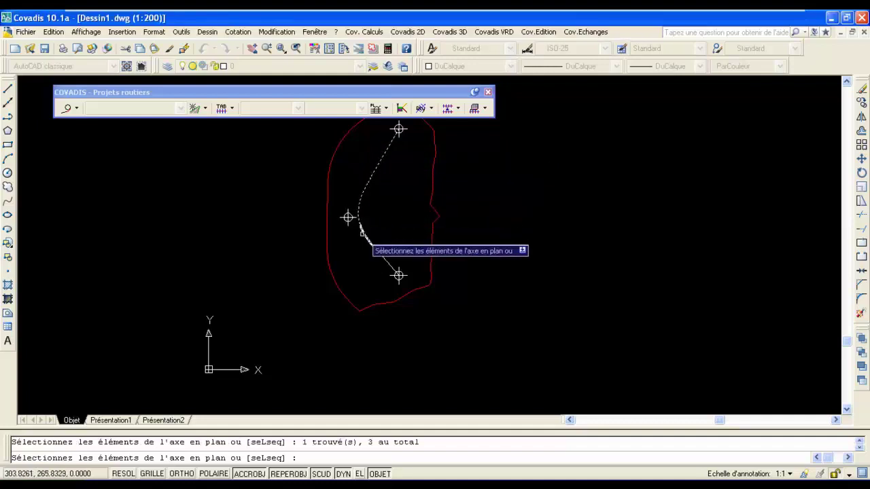
click(365, 234)
click(366, 235)
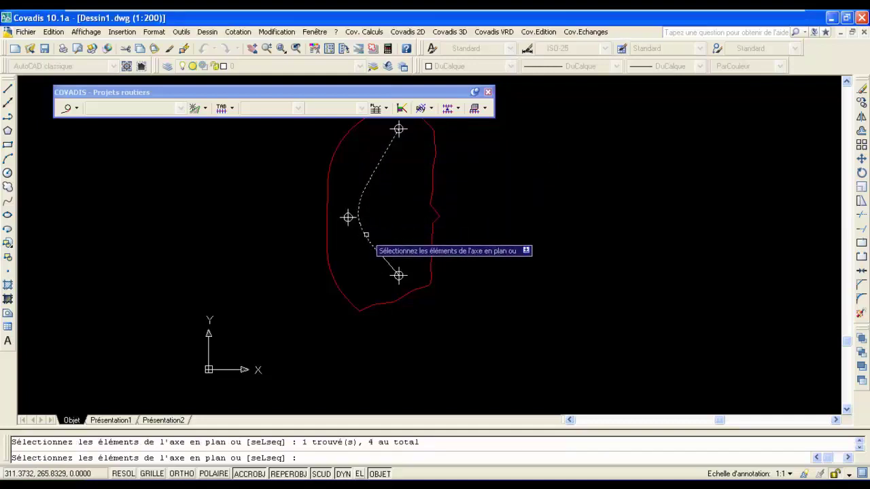
click(380, 252)
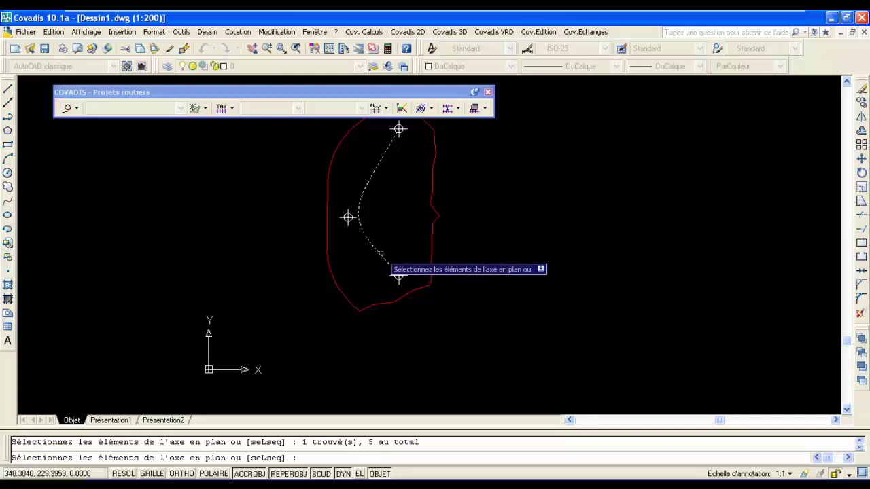
key(Return)
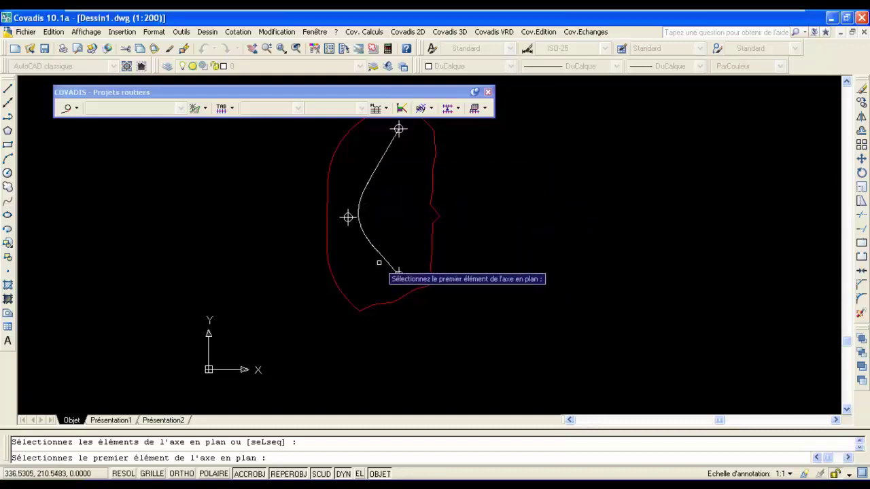
click(390, 144)
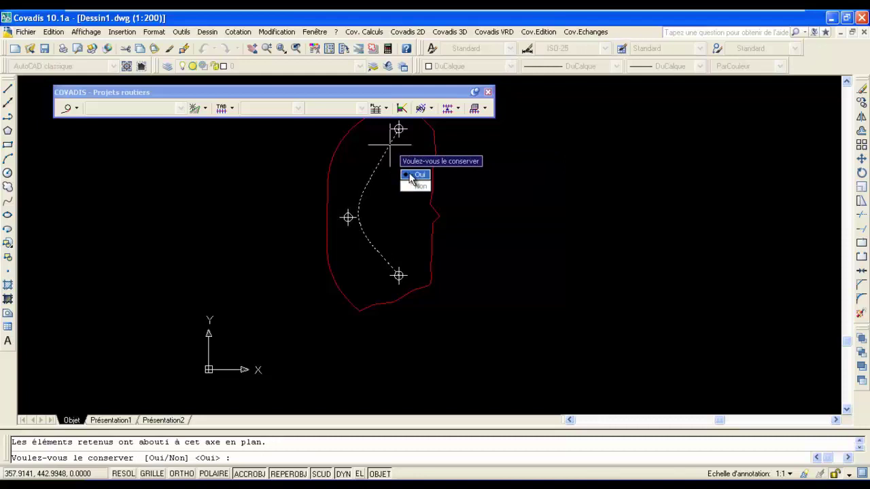
click(411, 176)
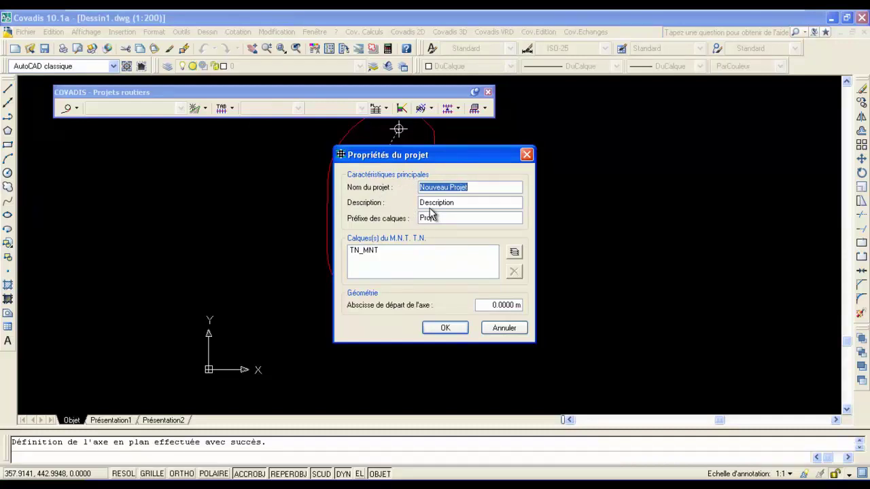
Name the new road project projet-route-1 and validate its properties.
text(projet-route-1)
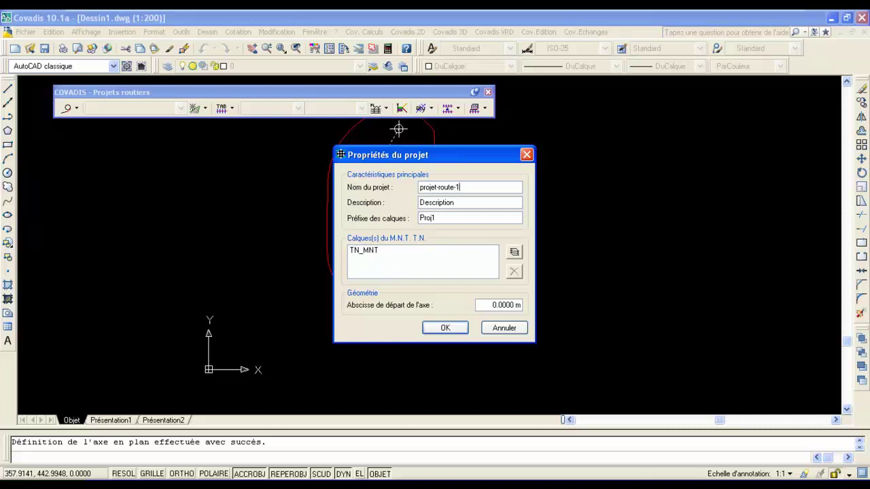
click(446, 329)
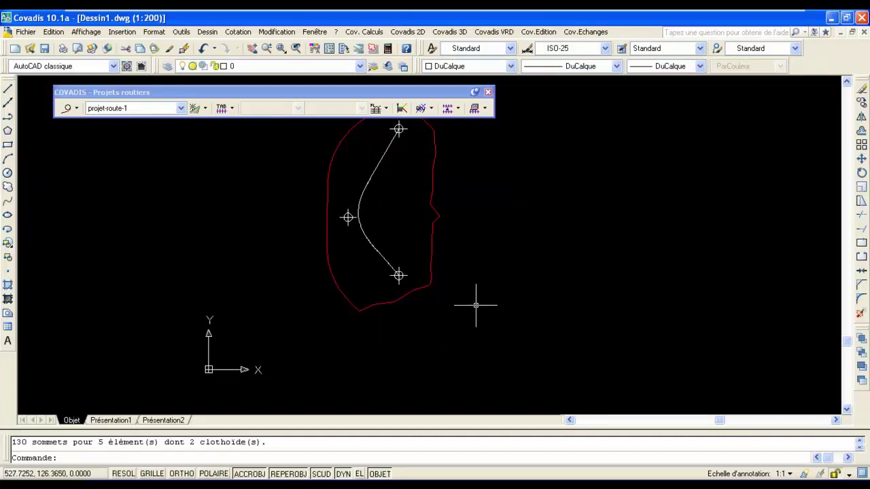
Start tabulating the axis with perpendicular tabulations at the axis ends and at the axis vertices.
click(231, 110)
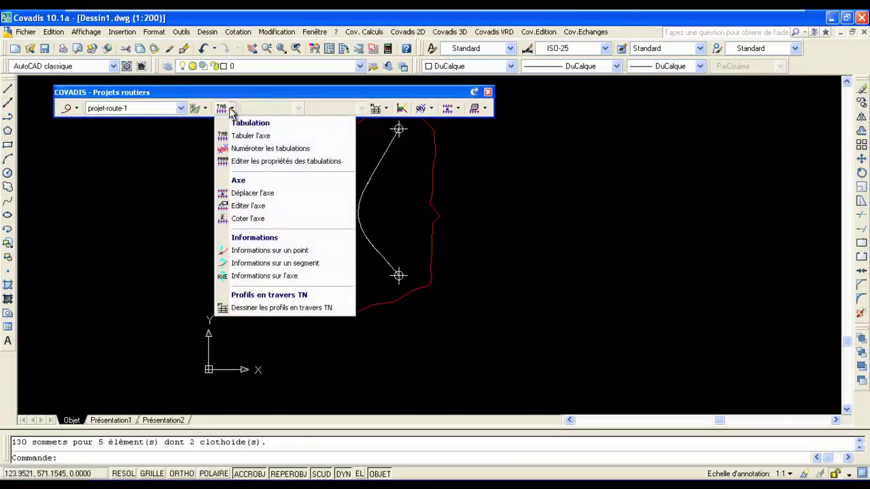
click(239, 136)
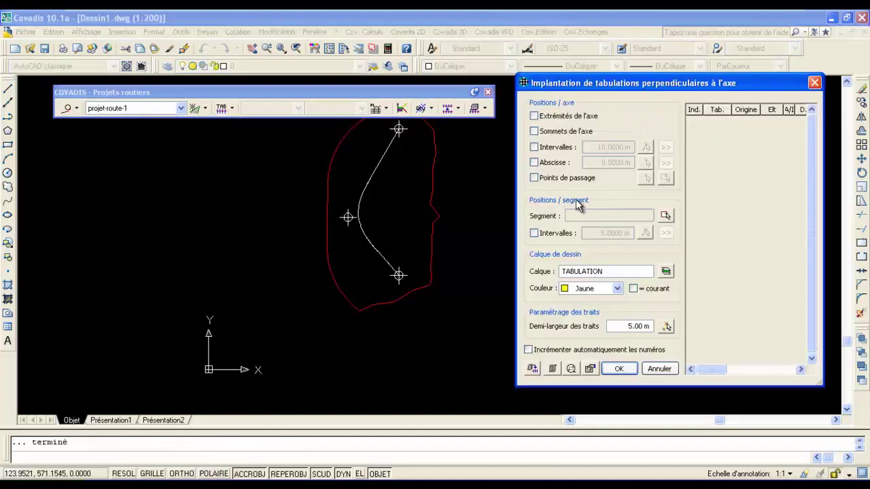
click(534, 117)
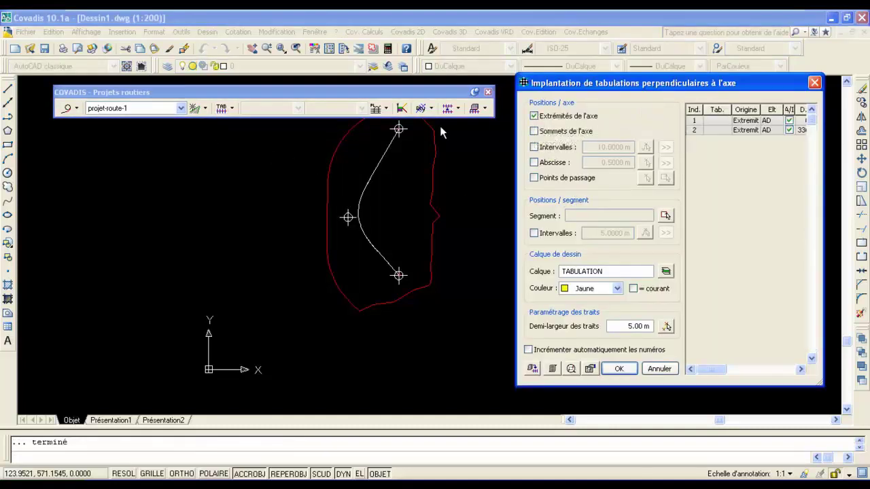
click(534, 131)
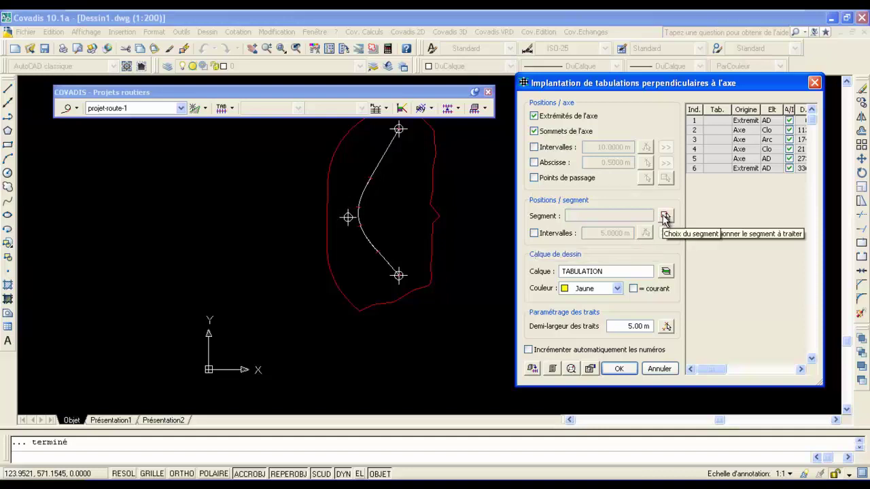
Add tabulations at 20 m intervals along all straight segments (Droites) of the axis.
click(664, 216)
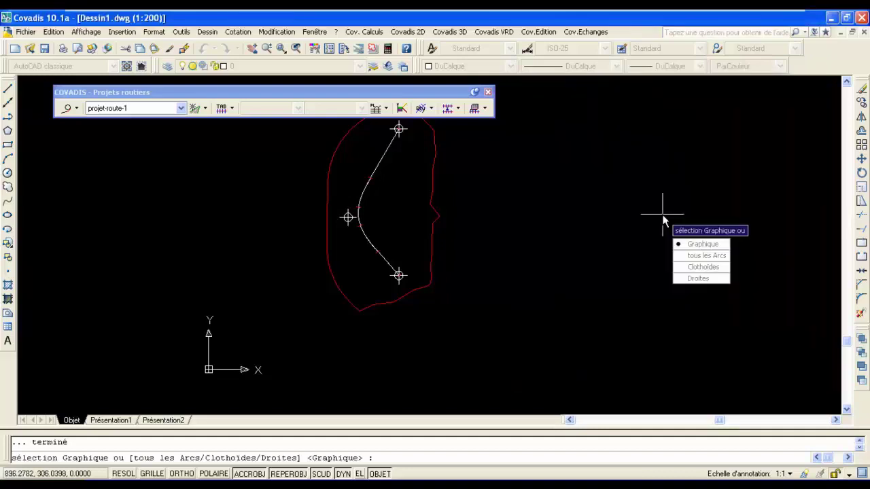
click(687, 277)
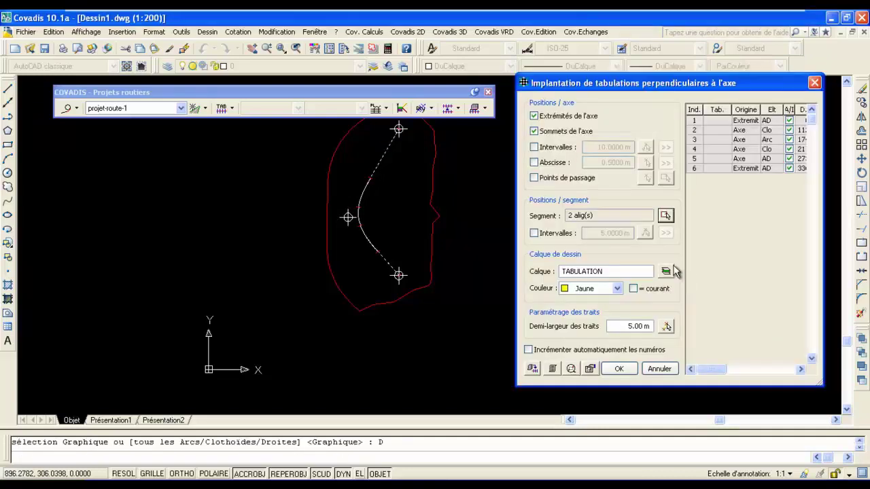
click(533, 233)
click(603, 233)
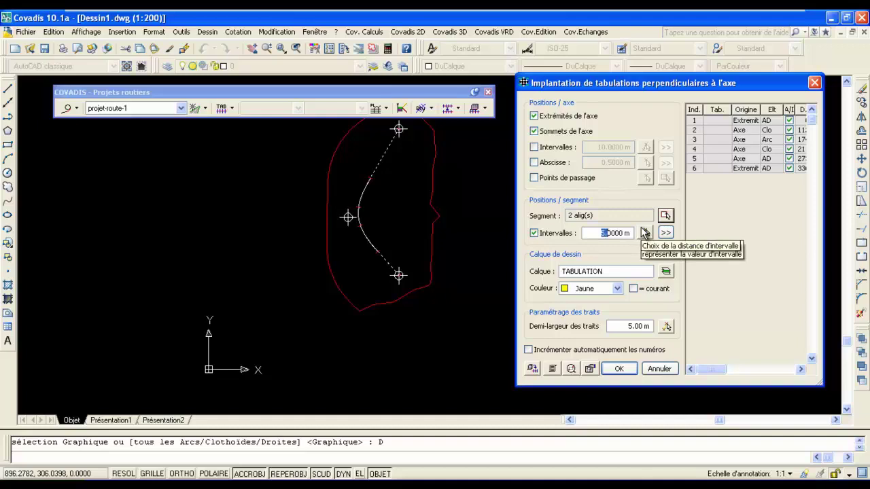
text(20)
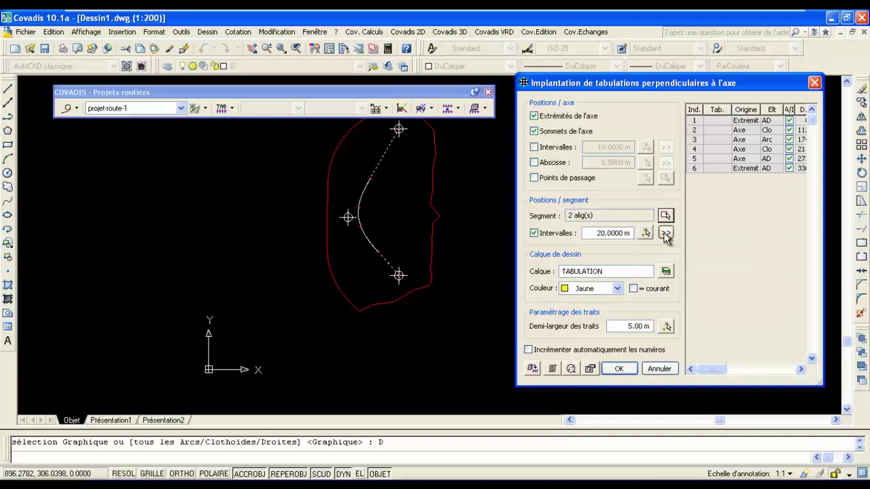
click(665, 233)
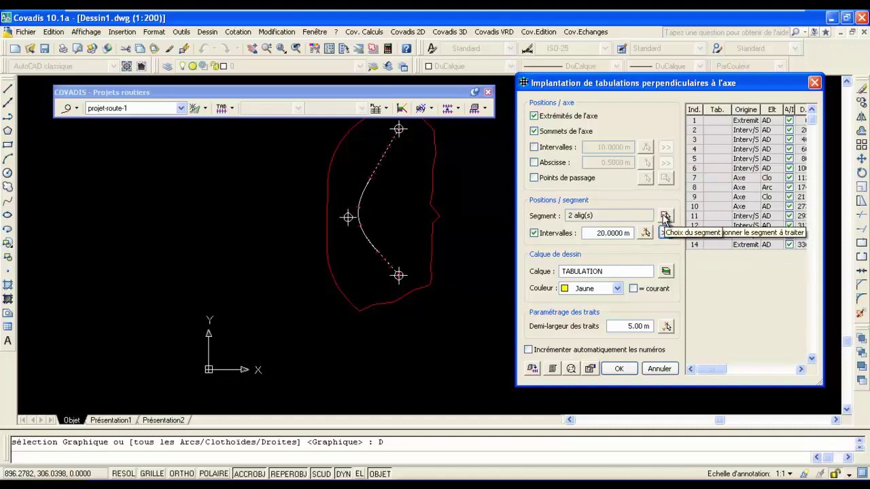
Add tabulations at 20 m intervals along the clothoids of the axis.
click(665, 216)
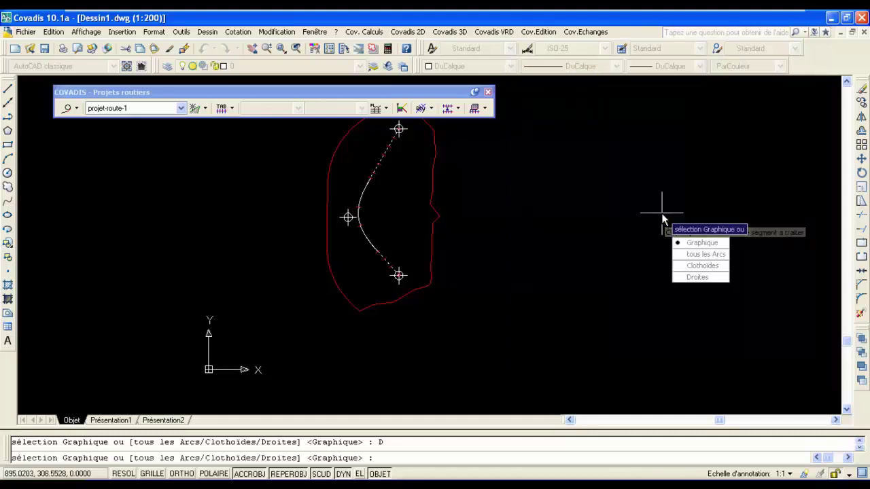
click(682, 266)
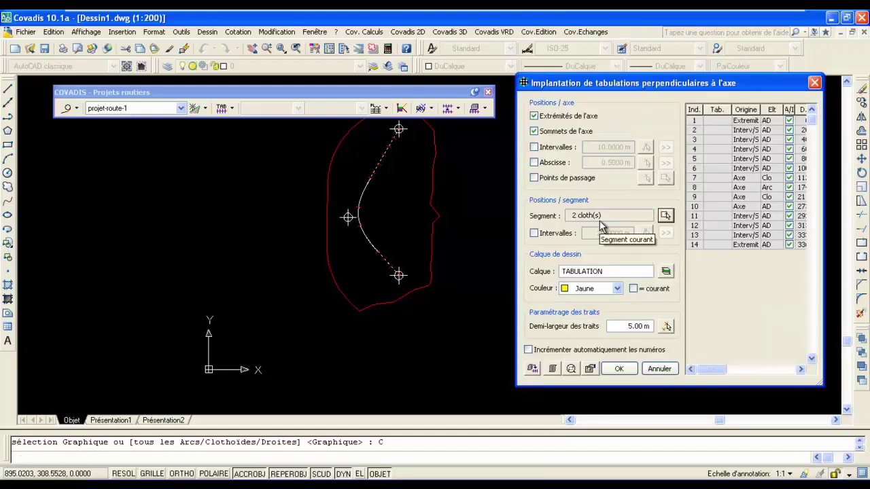
click(534, 233)
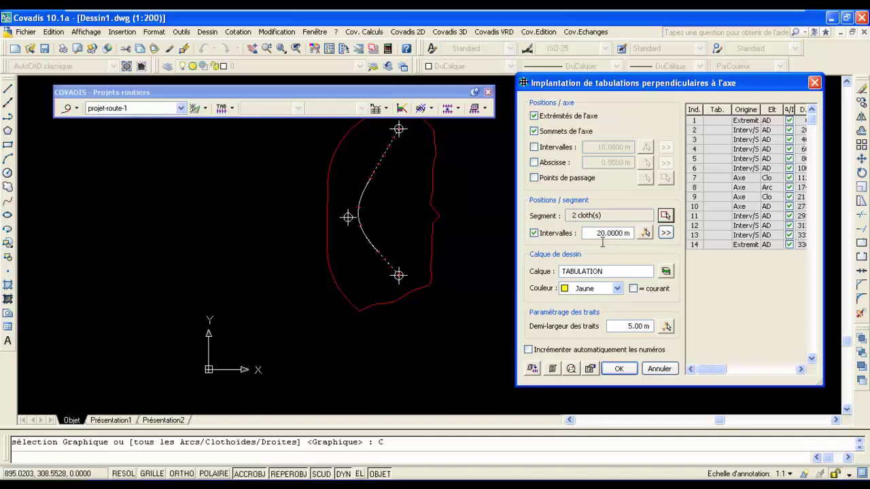
click(663, 233)
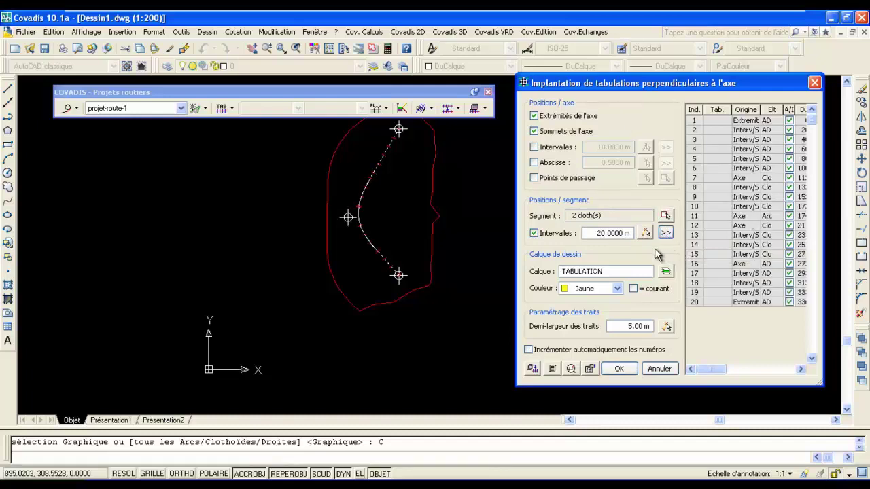
Add tabulations at 5 m intervals along the arc of the axis and draw all tabulations.
click(665, 215)
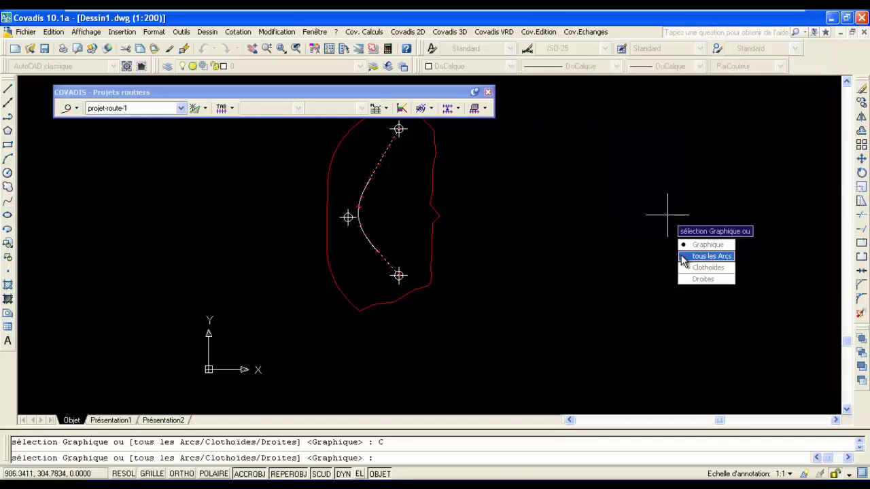
click(706, 256)
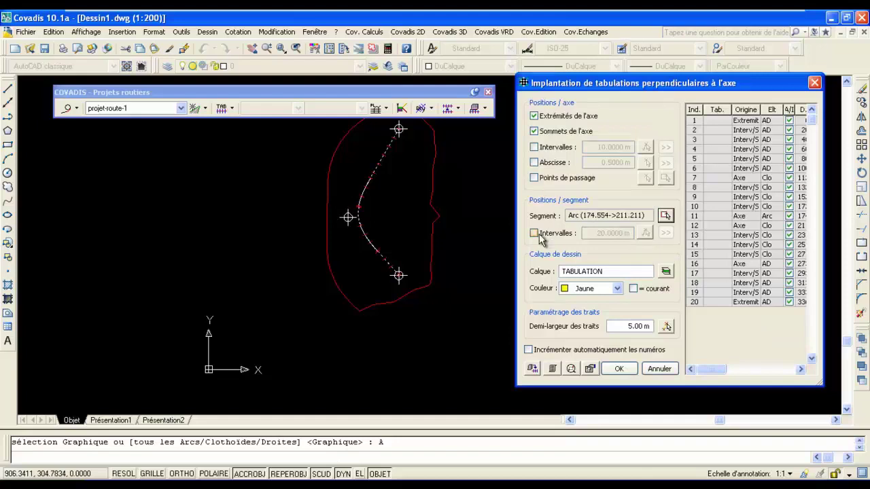
click(534, 233)
drag(597, 233, 607, 233)
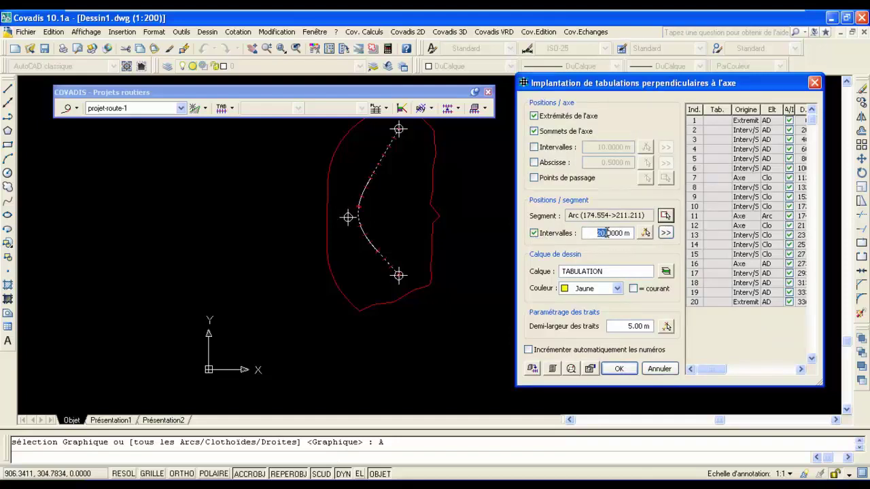
text(20)
text(5)
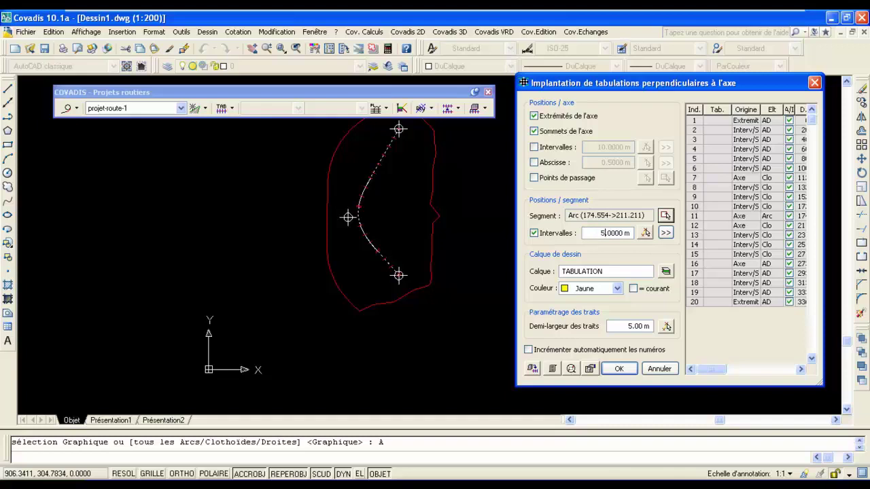
click(669, 233)
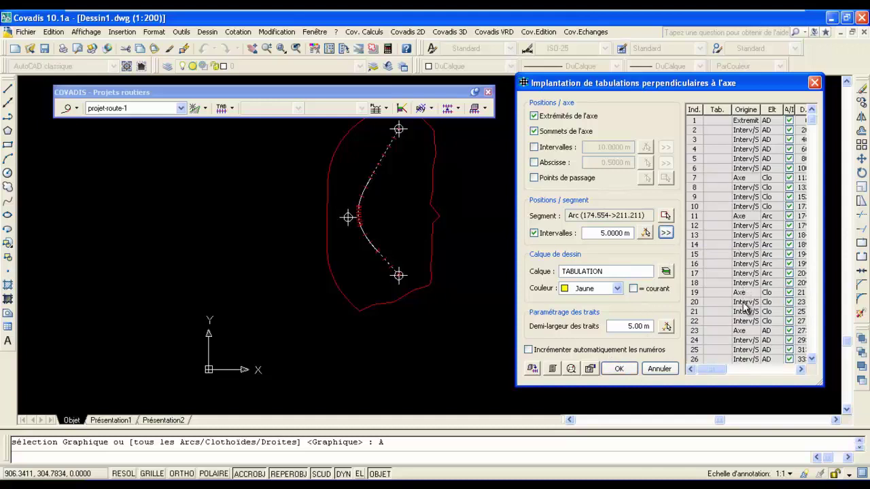
click(624, 368)
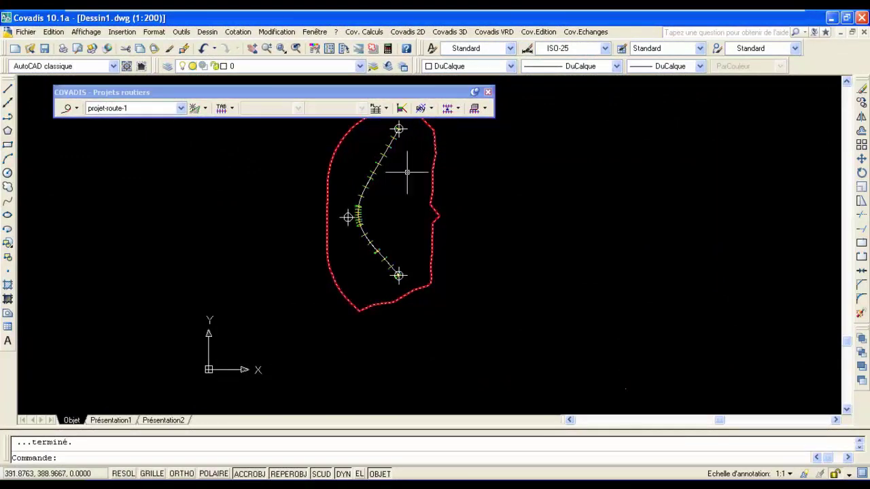
Draw the natural ground longitudinal profile with Route.prl at scales 1/500 horizontal and 1/200 vertical, placing it in free space beside the plan.
click(386, 109)
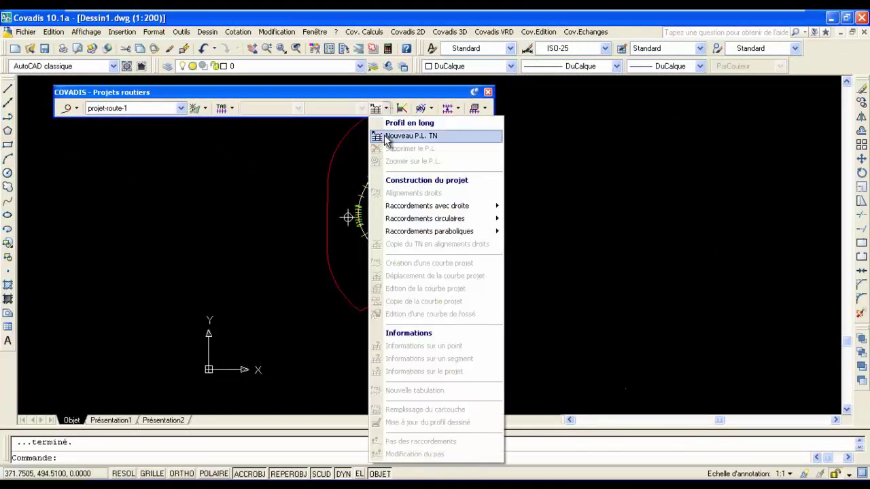
click(387, 137)
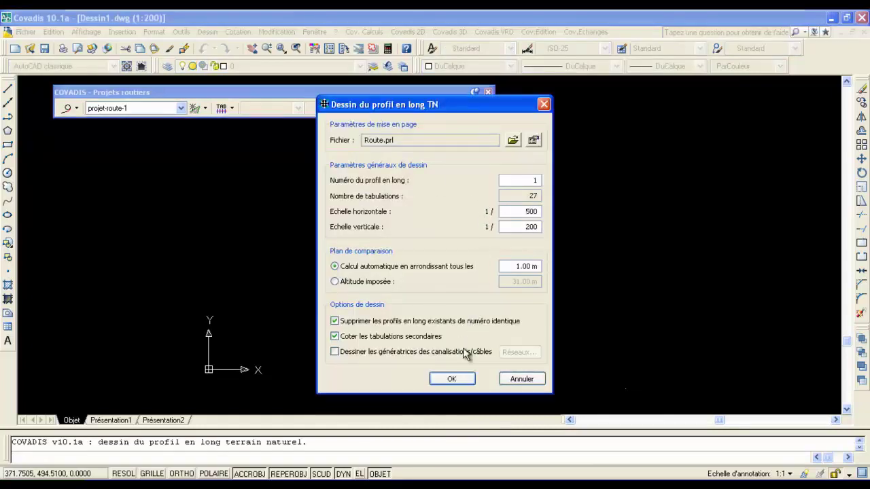
click(453, 379)
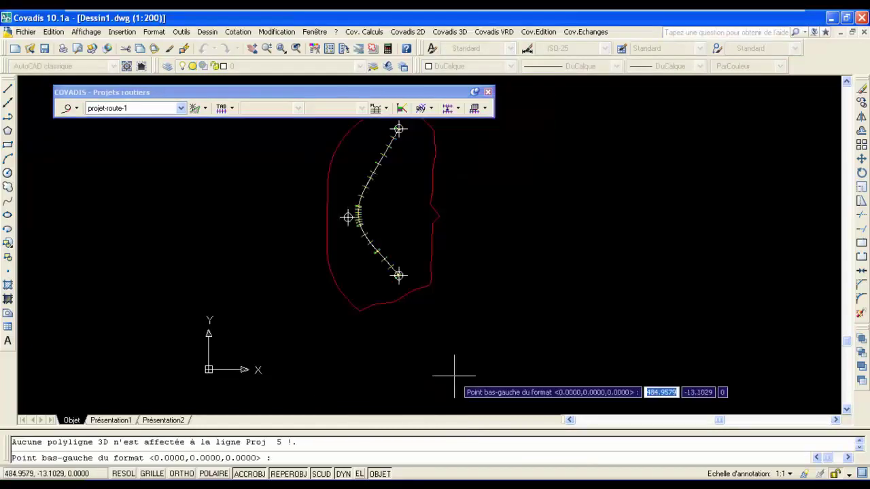
mouse_move(523, 243)
middle_down()
mouse_move(515, 288)
mouse_move(453, 292)
middle_up()
click(469, 148)
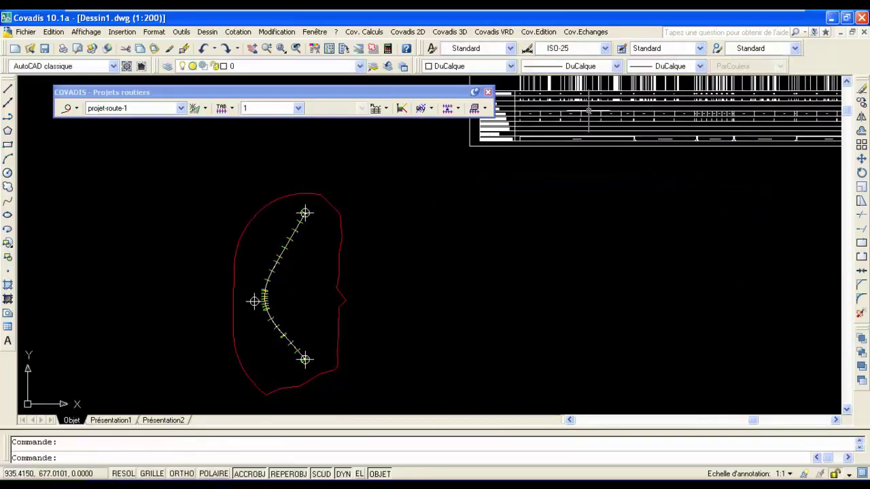
Examine the drawn longitudinal profile, its ground line and its data table.
scroll(547, 188, down, 2)
mouse_move(548, 188)
middle_down()
mouse_move(475, 259)
mouse_move(349, 324)
middle_up()
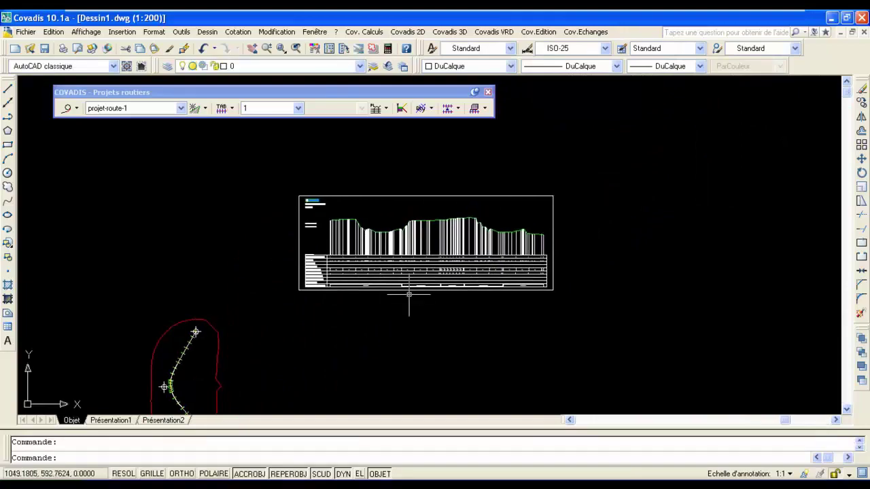
scroll(408, 295, up, 3)
middle_drag(432, 213, 396, 280)
scroll(413, 203, up, 2)
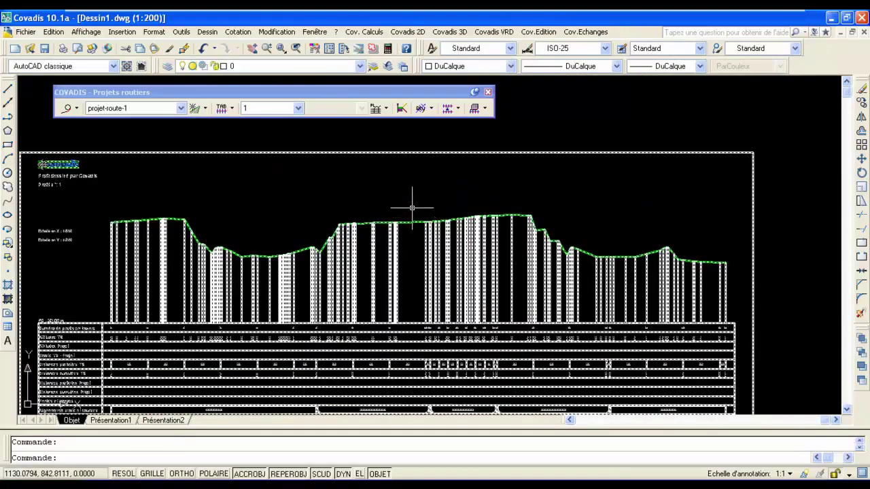
scroll(413, 202, down, 1)
middle_drag(438, 180, 449, 173)
key(ctrl+a)
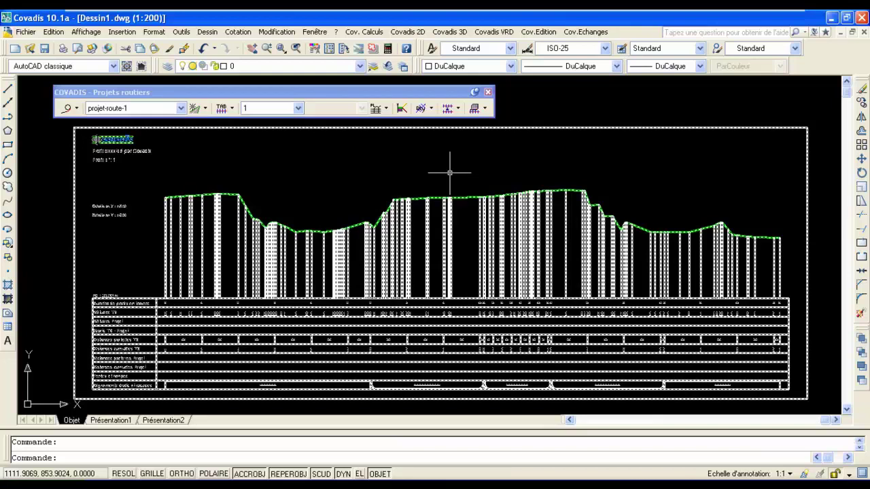
Draw the first straight project alignment from the start of the ground line down to a low point about 160 m along the profile.
click(384, 109)
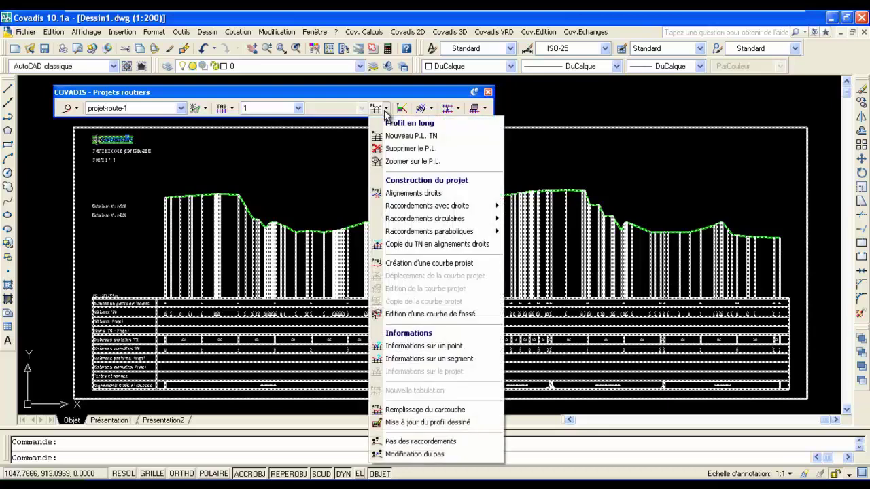
click(393, 193)
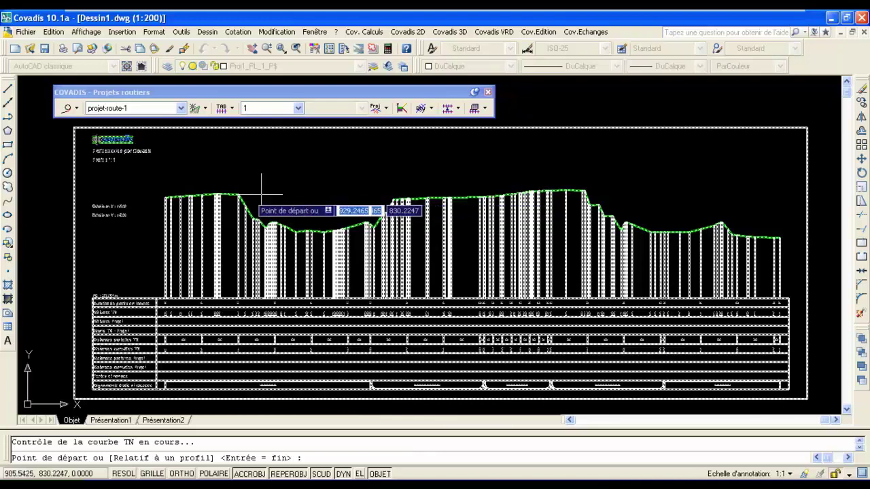
scroll(174, 192, up, 4)
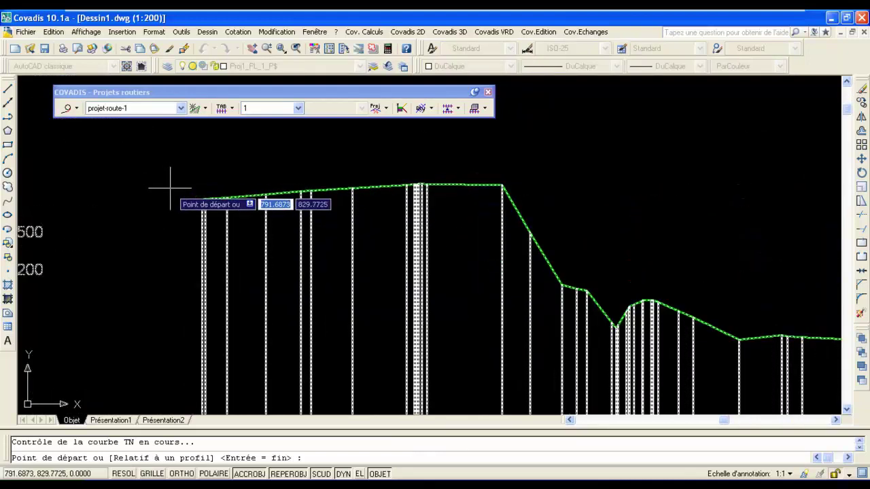
scroll(170, 188, up, 2)
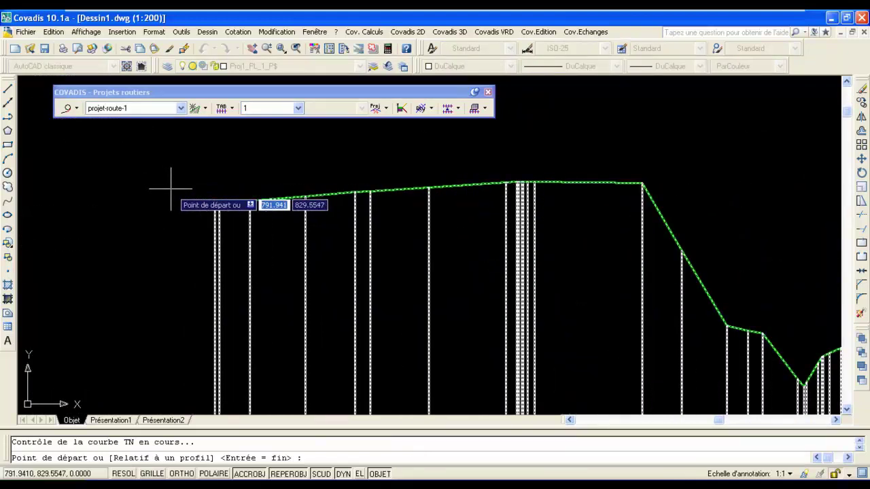
scroll(180, 187, up, 3)
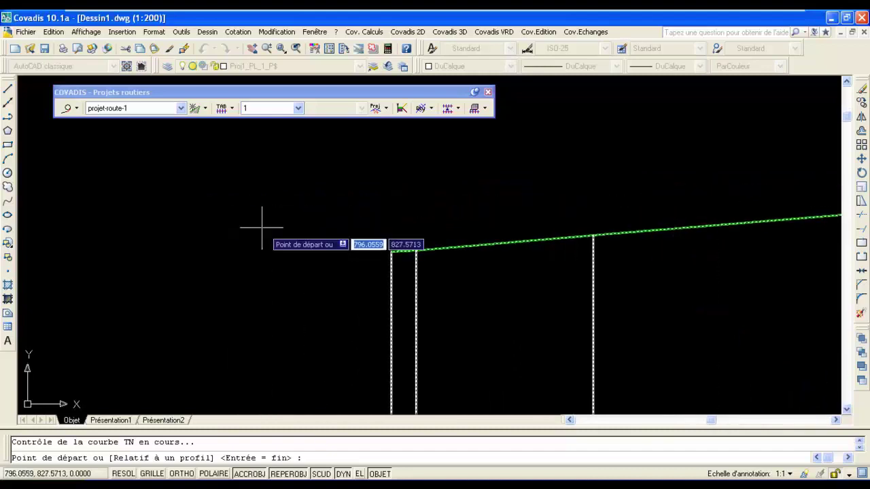
click(397, 256)
scroll(475, 248, down, 5)
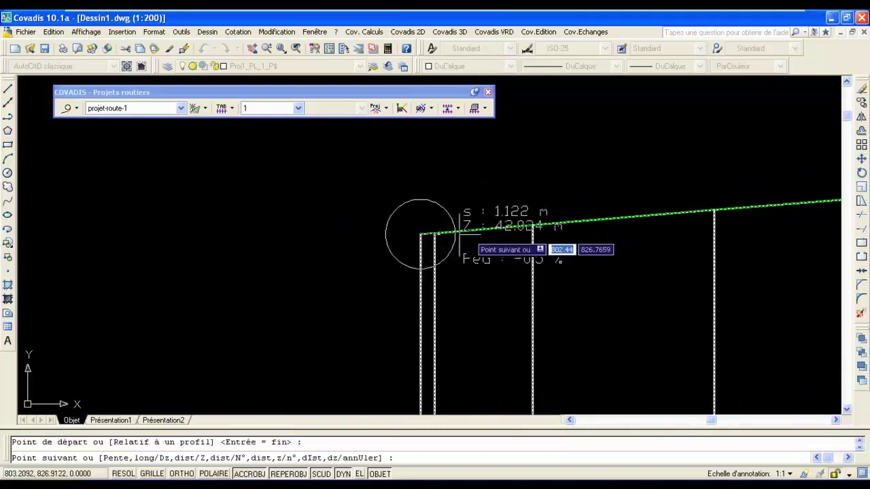
scroll(589, 262, up, 5)
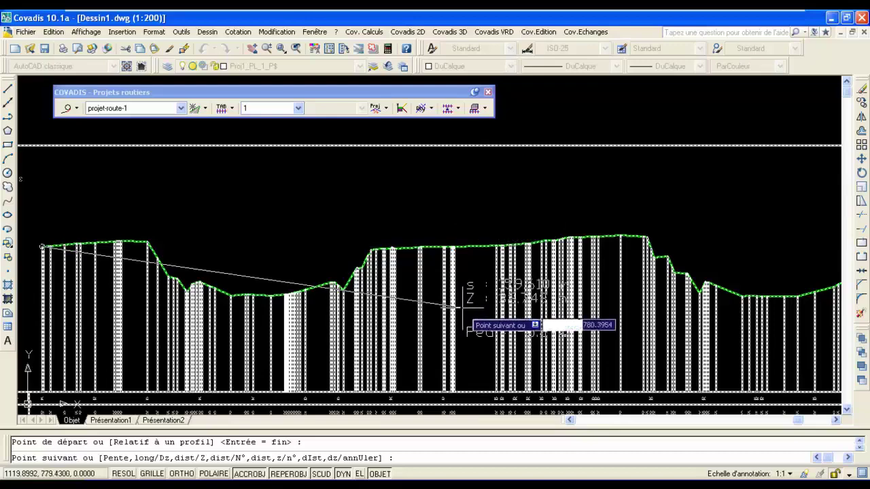
click(460, 310)
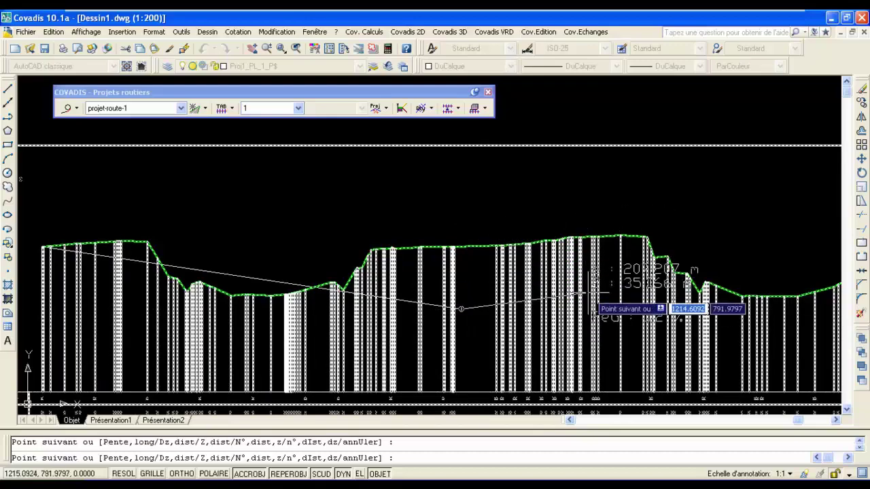
Continue the straight project alignment to the end point of the ground line and finish it there.
scroll(445, 311, up, 3)
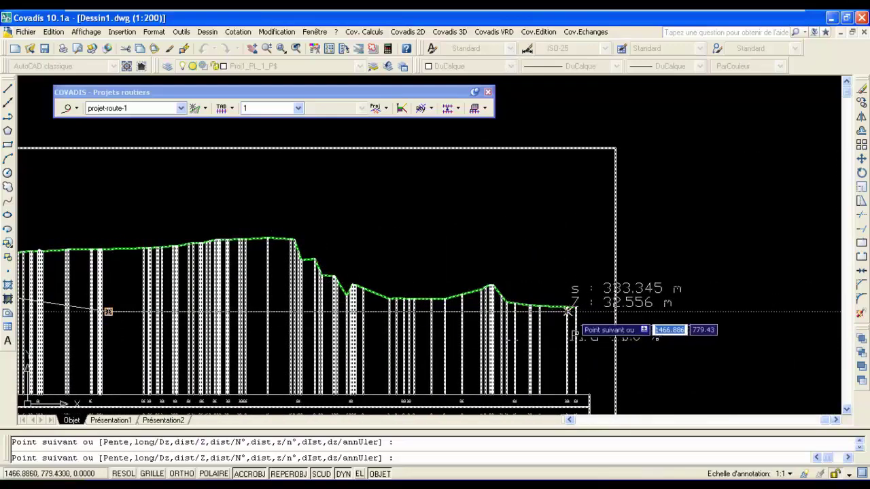
scroll(577, 316, up, 5)
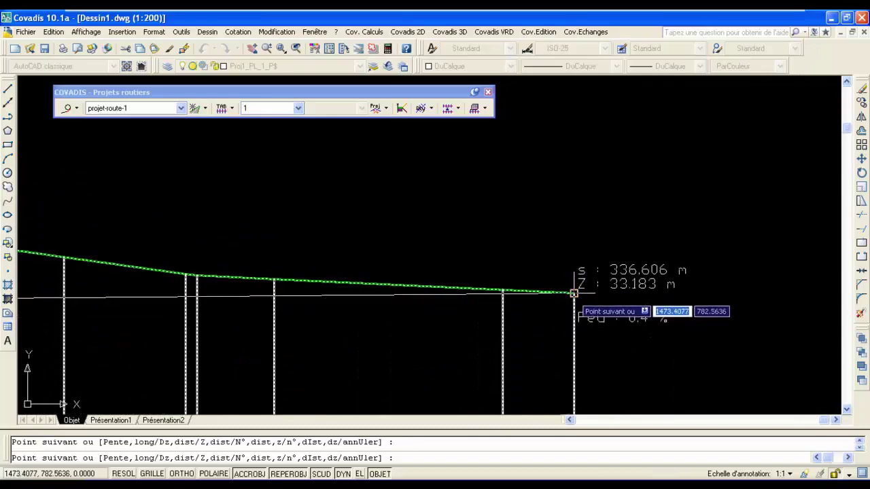
scroll(564, 292, down, 6)
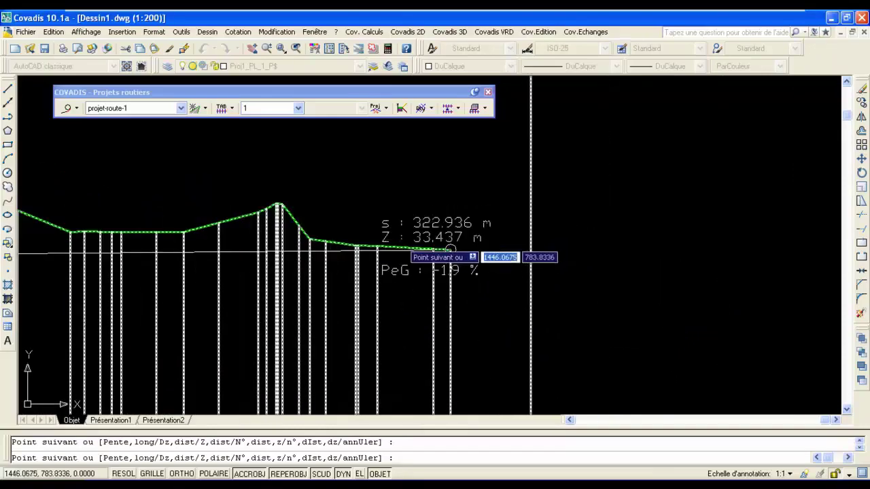
middle_drag(468, 286, 519, 252)
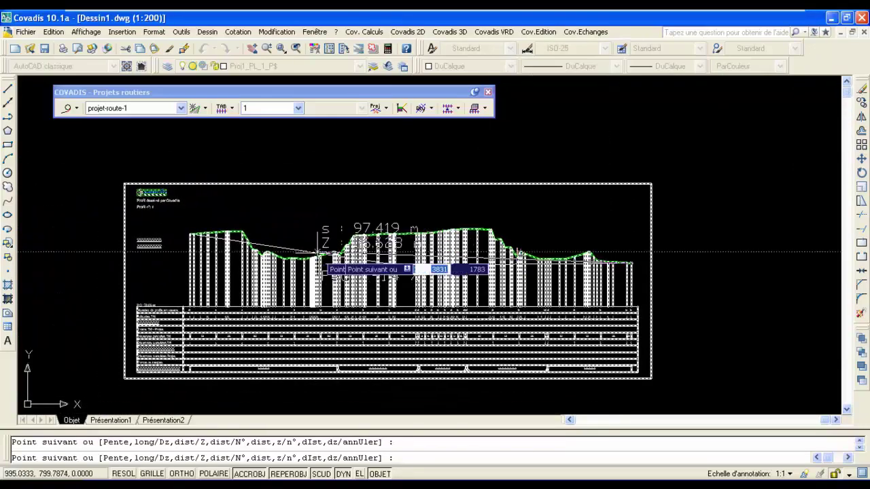
key(Escape)
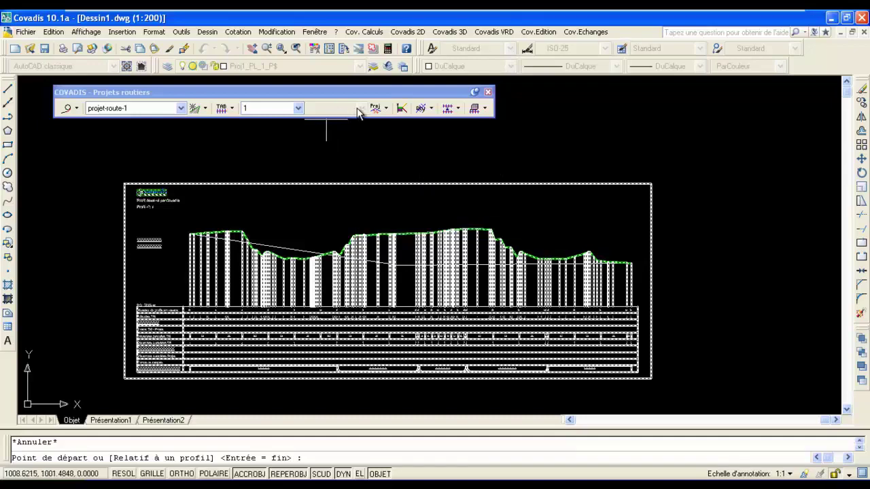
Join the two straight alignments with a Tangente Tangente Rayon parabolic curve of radius 3000 and keep it.
click(386, 110)
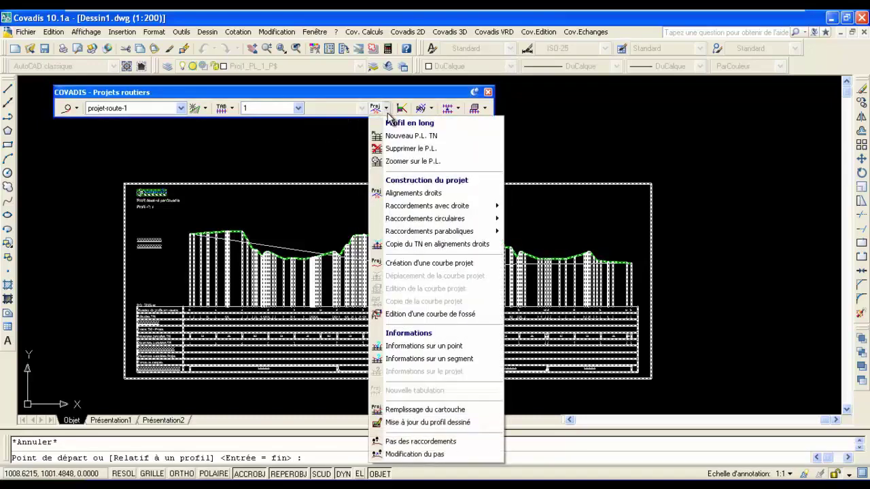
mouse_move(422, 233)
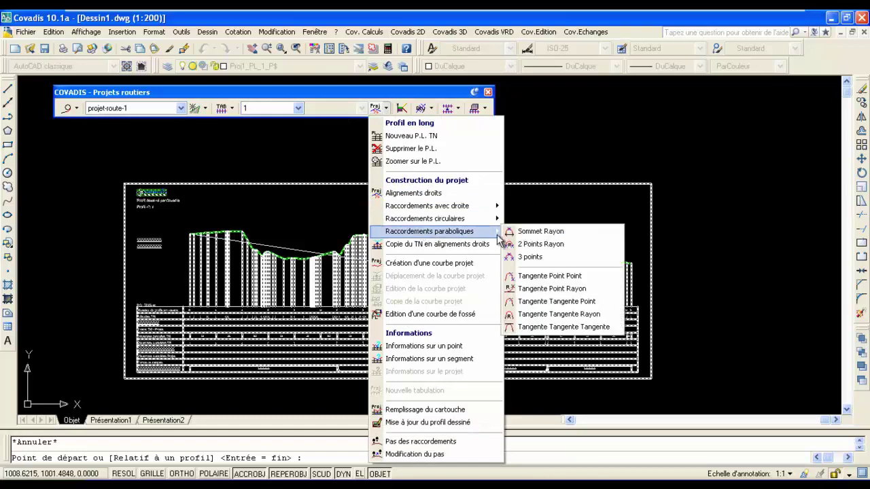
click(544, 315)
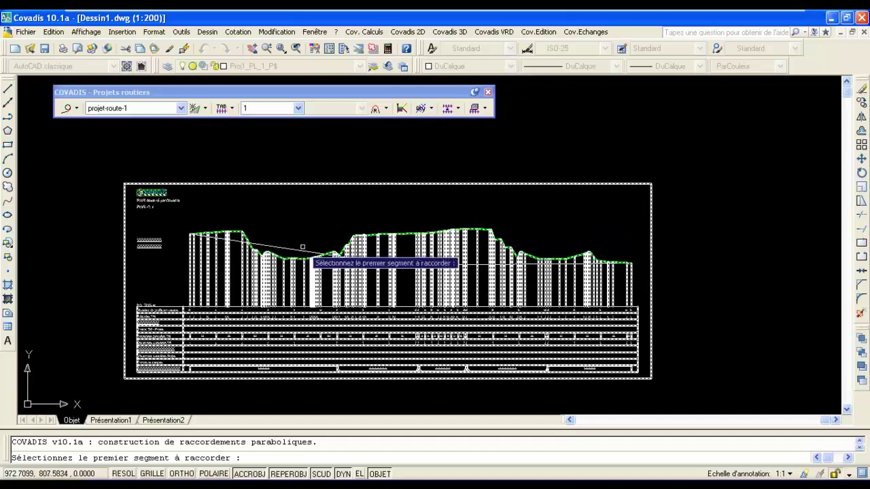
click(370, 261)
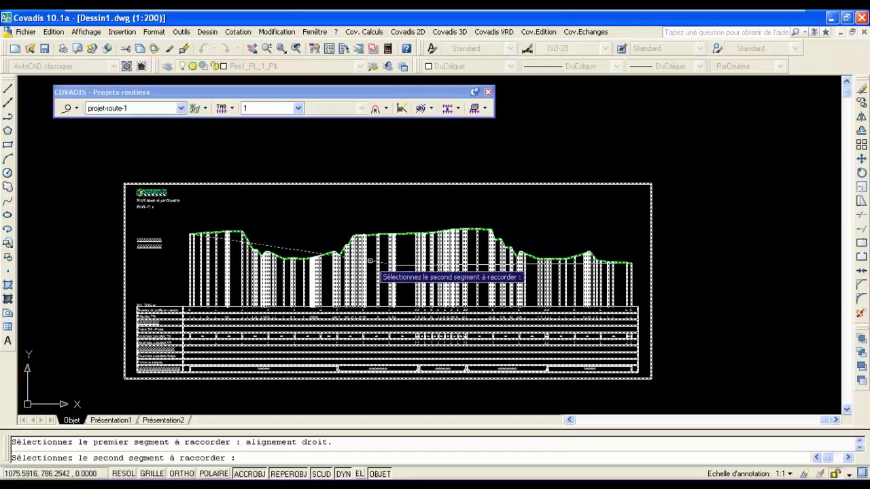
click(472, 264)
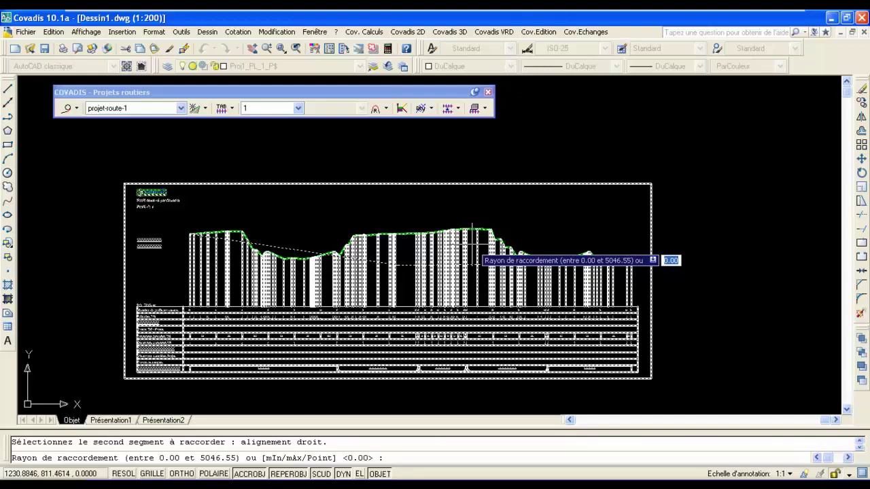
text(3000)
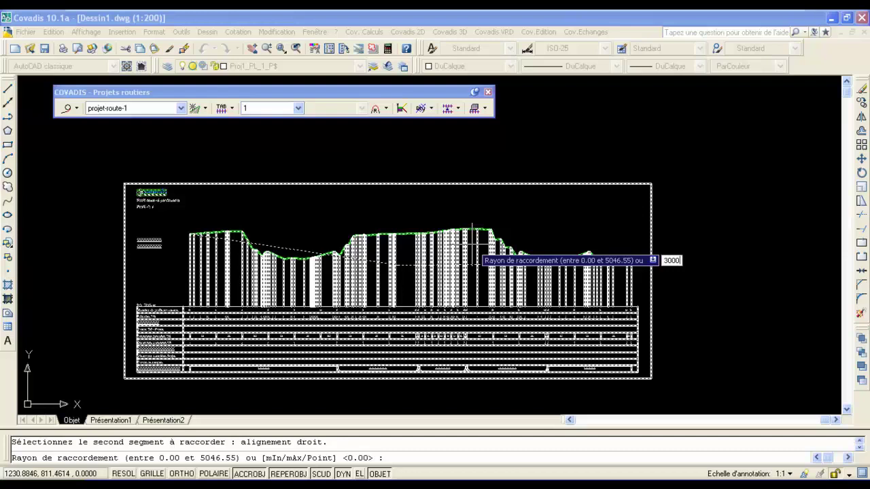
key(Return)
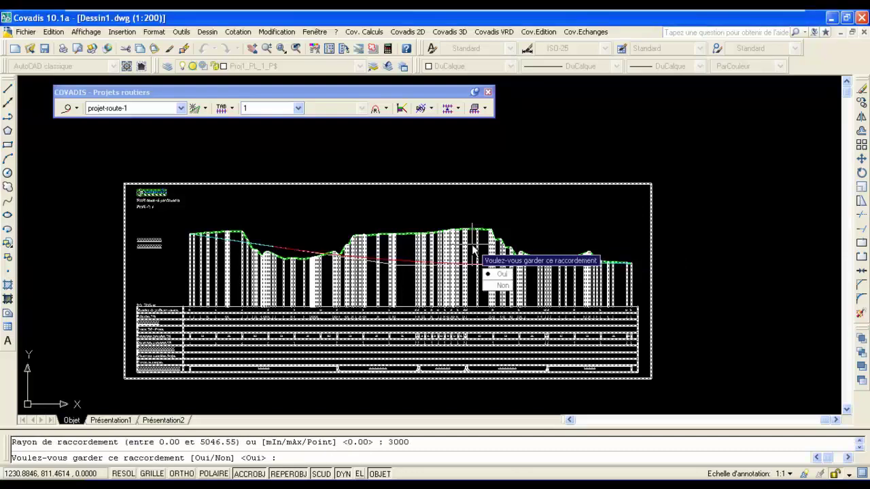
click(494, 275)
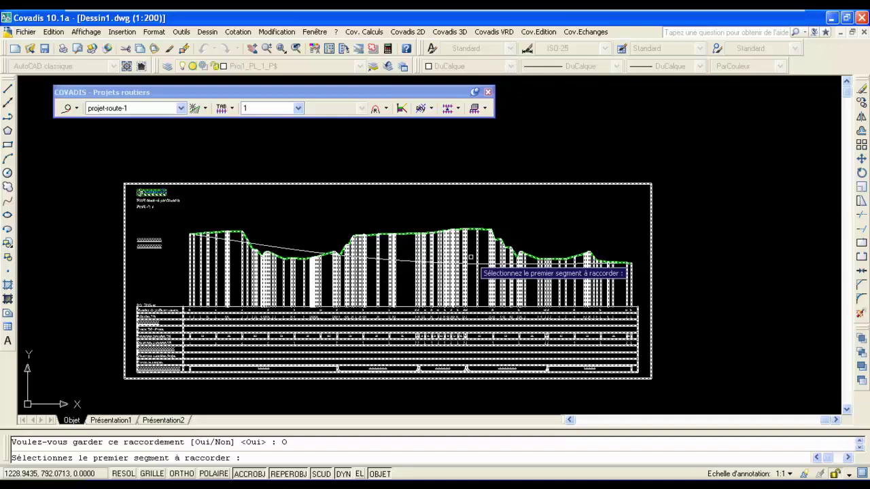
Create the project curve from the two straight alignments and the parabolic curve, keep it, and associate it with line Proj 1.
click(431, 108)
click(385, 109)
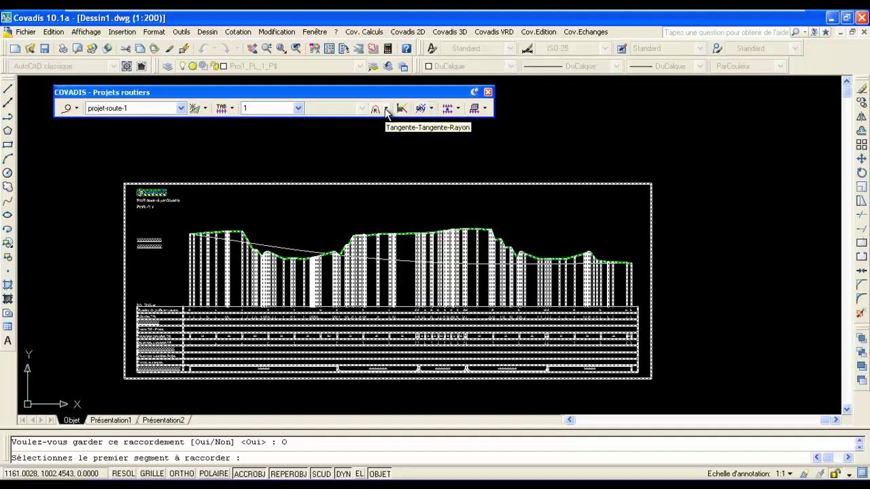
click(385, 109)
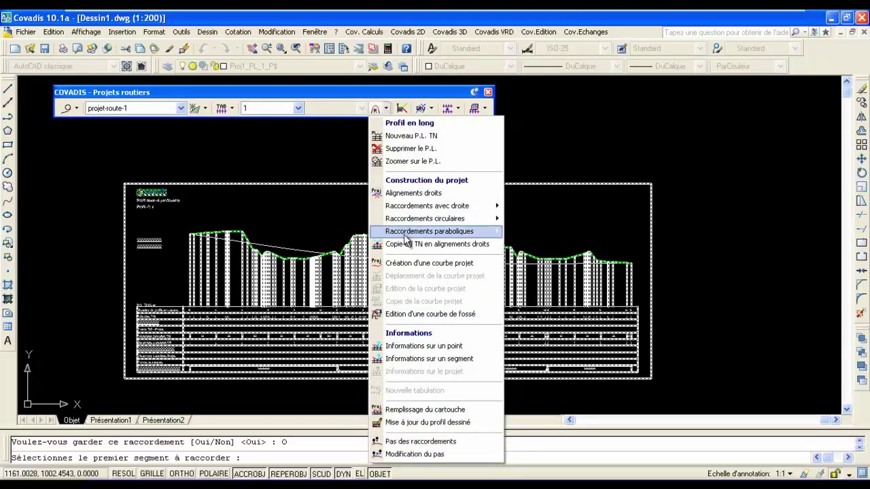
click(417, 270)
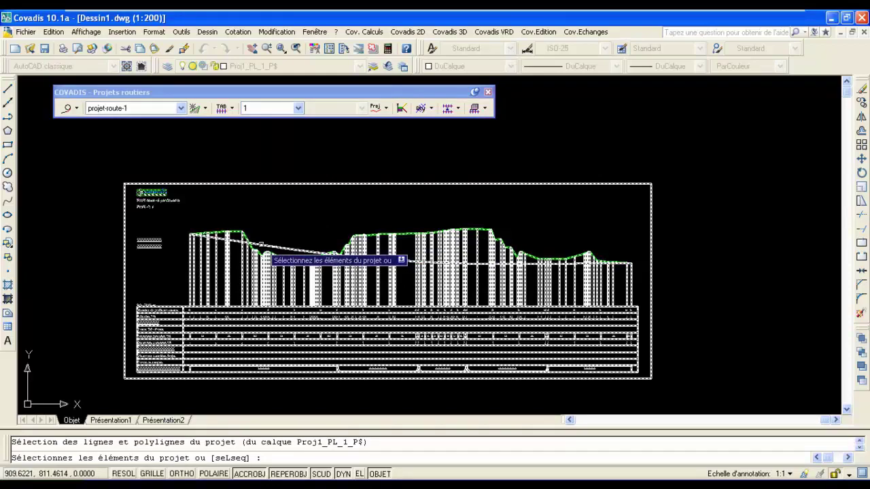
scroll(235, 238, up, 4)
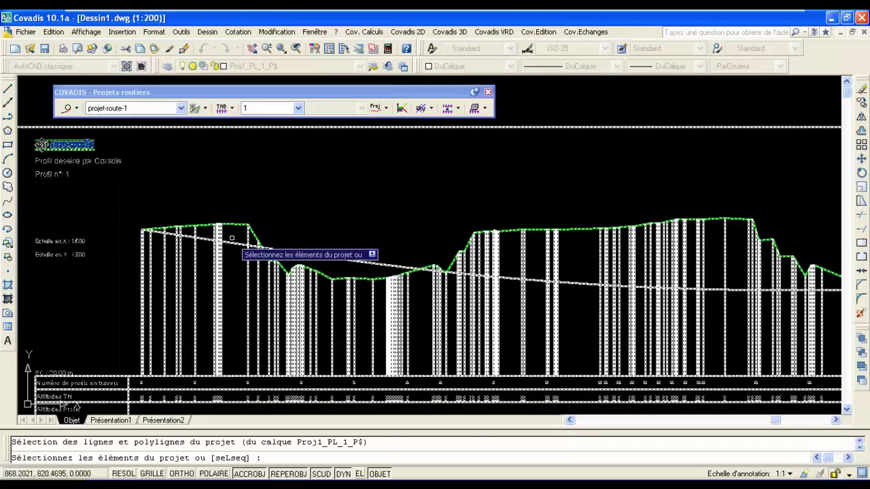
click(233, 242)
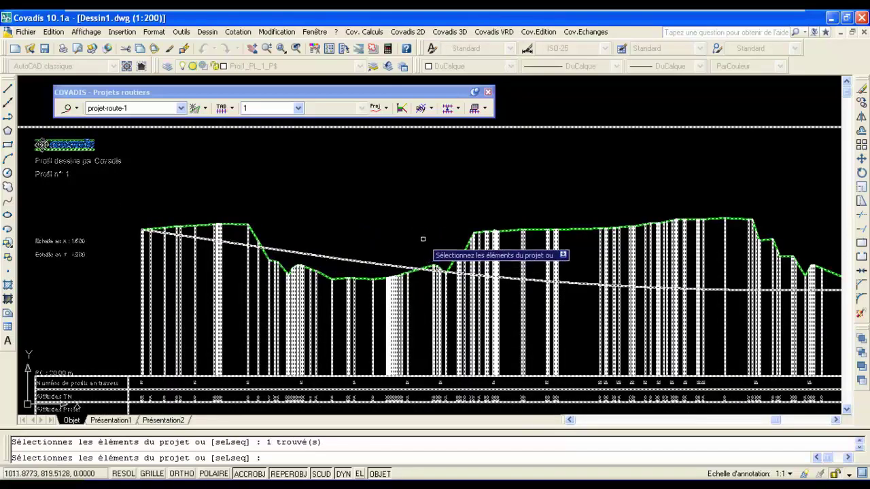
scroll(438, 239, down, 3)
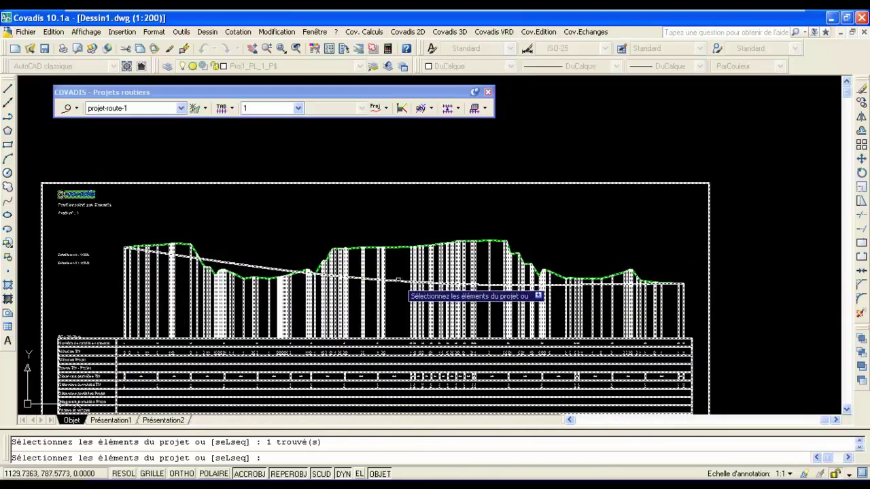
click(398, 280)
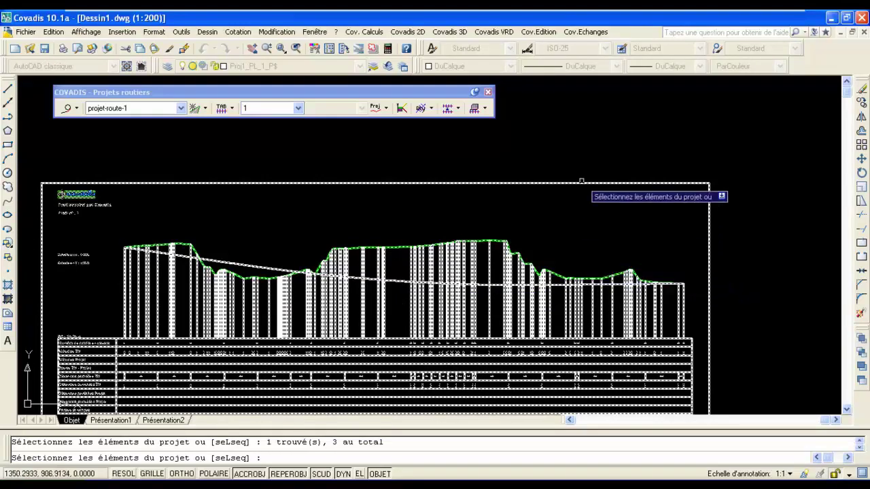
key(Return)
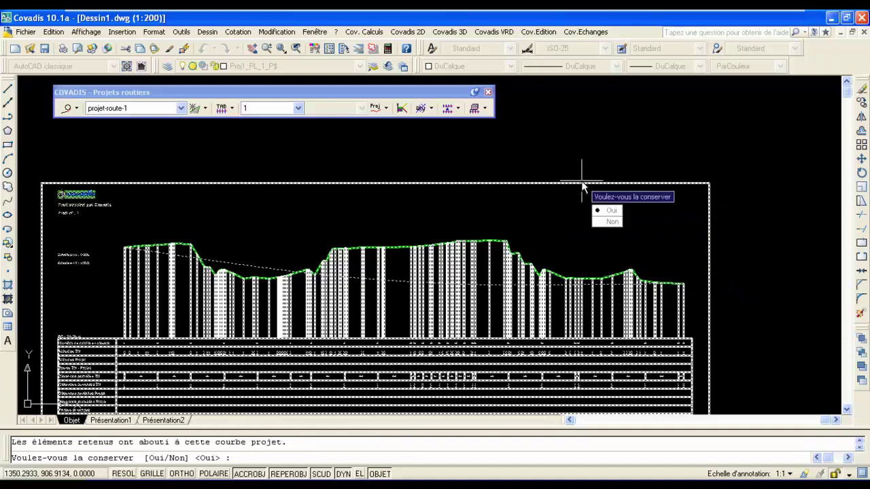
click(598, 211)
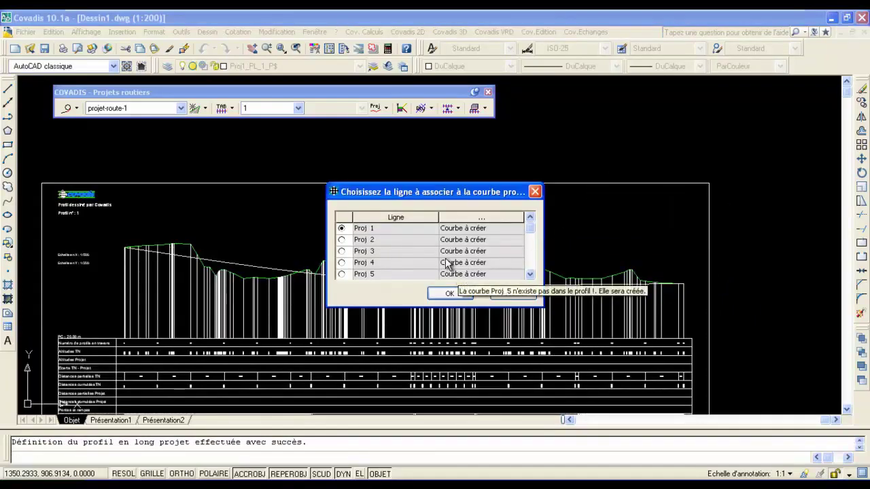
click(446, 292)
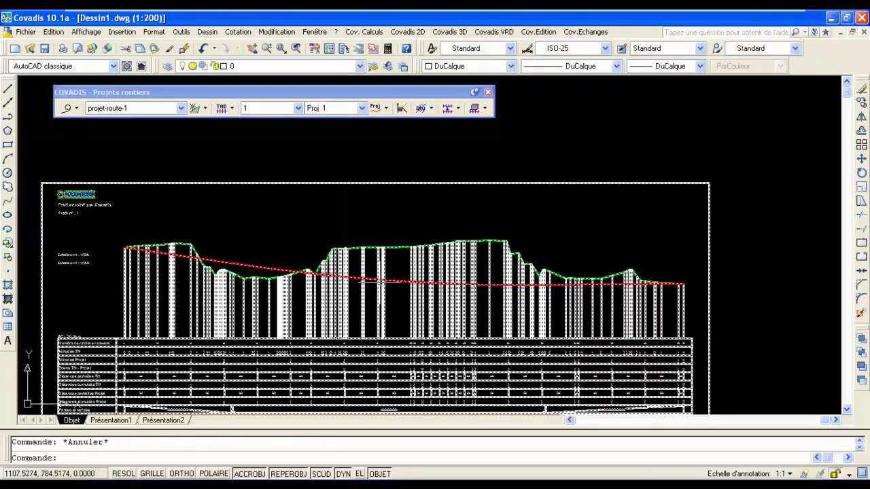
Examine the project rows and the slopes row in the longitudinal profile's data table.
mouse_move(273, 309)
middle_down()
mouse_move(361, 180)
mouse_move(371, 229)
middle_up()
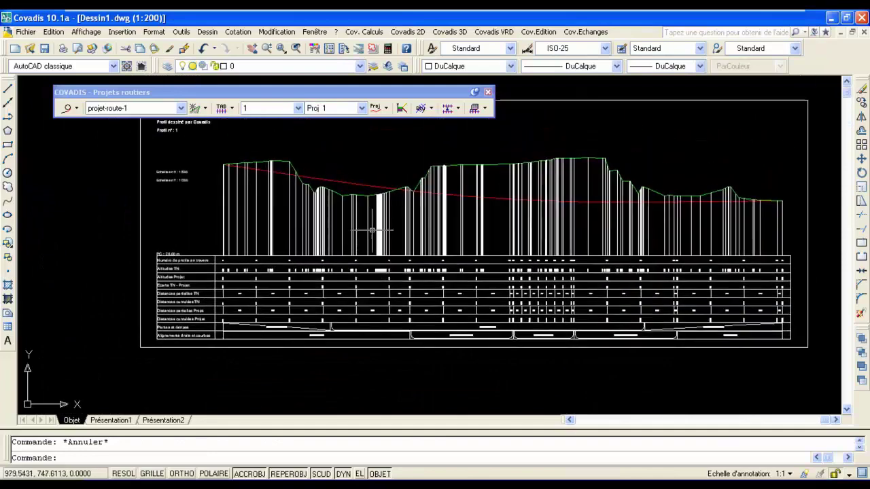
scroll(290, 305, up, 8)
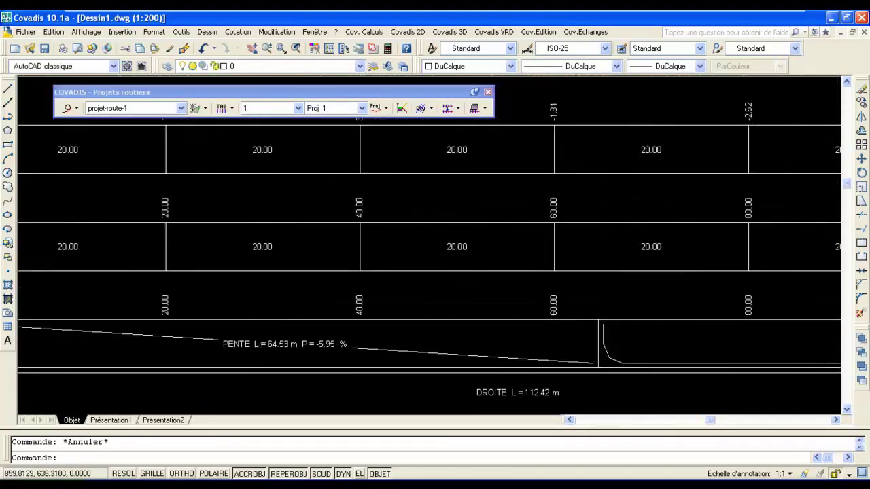
scroll(239, 354, up, 2)
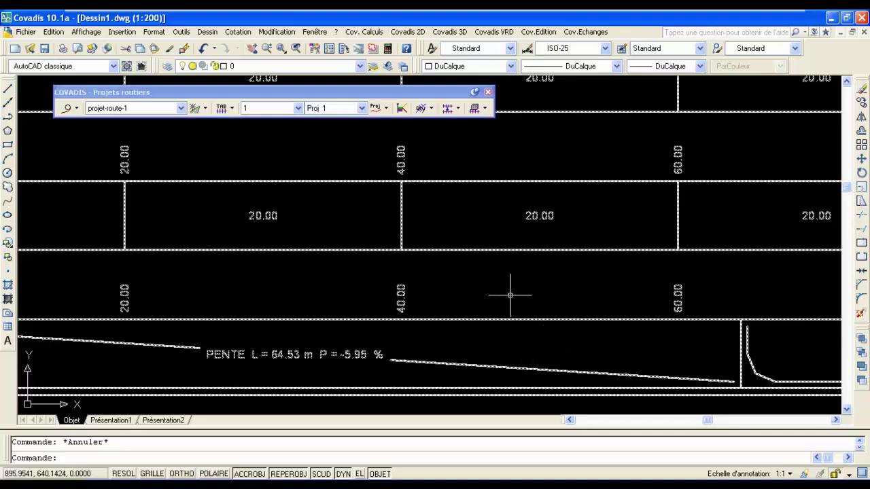
scroll(526, 277, down, 5)
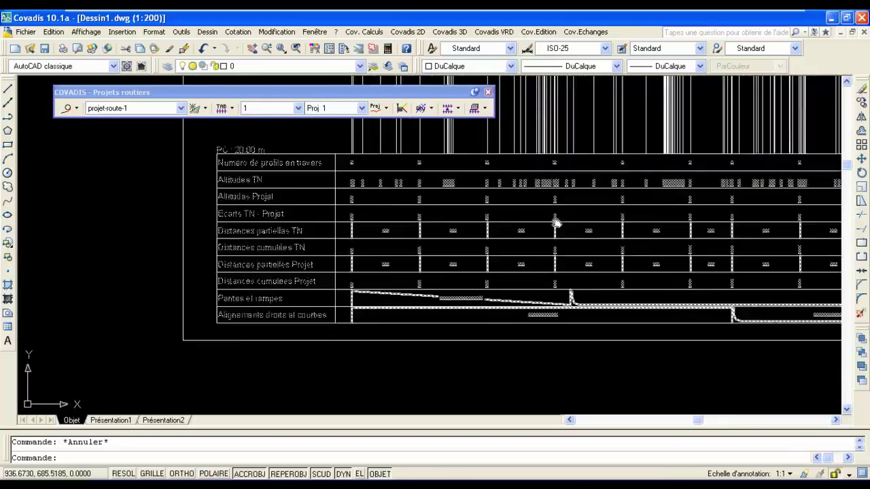
Select all tabulations in the typical half-profile assignment and choose Exemple-3 for both the left and right sides.
scroll(555, 223, down, 8)
middle_drag(301, 343, 101, 367)
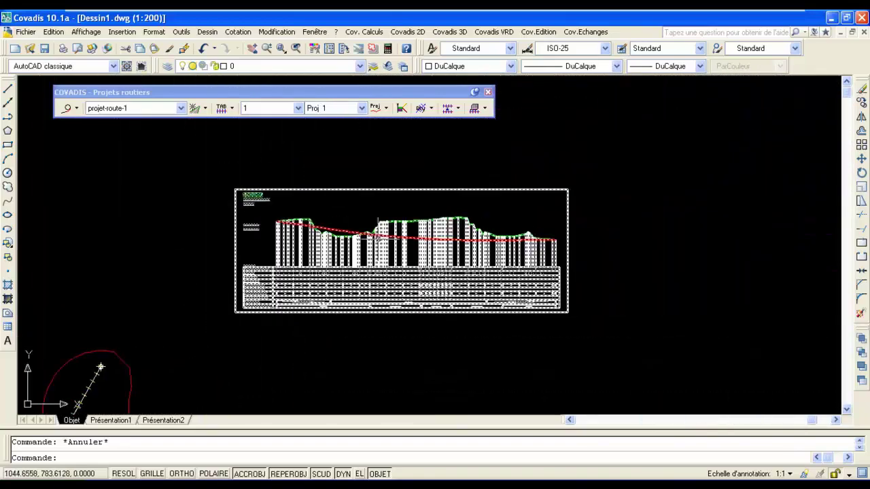
scroll(387, 225, up, 3)
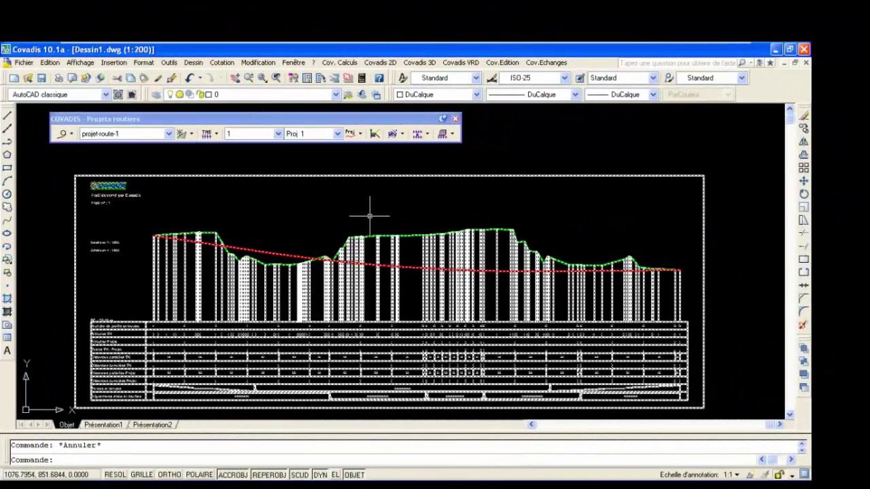
click(402, 134)
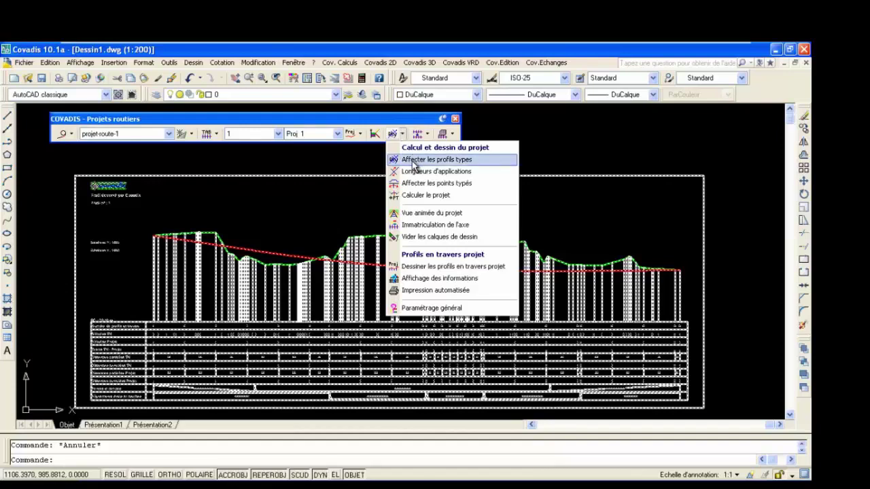
click(414, 161)
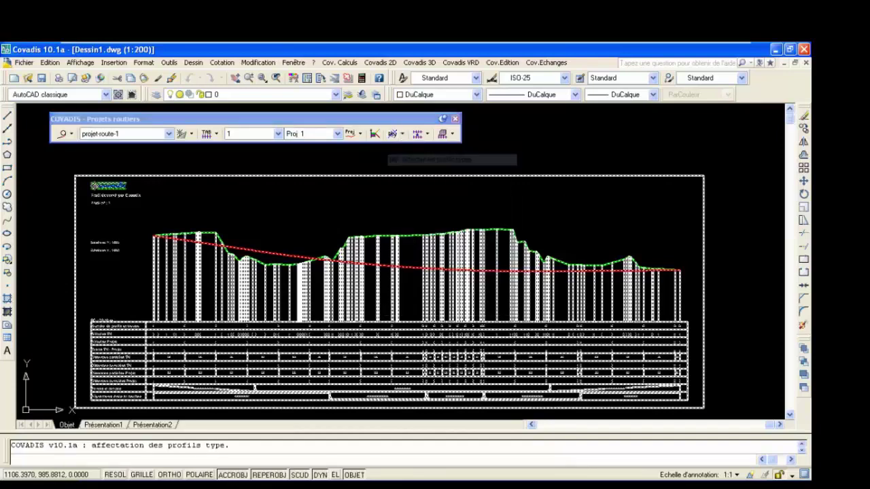
click(293, 280)
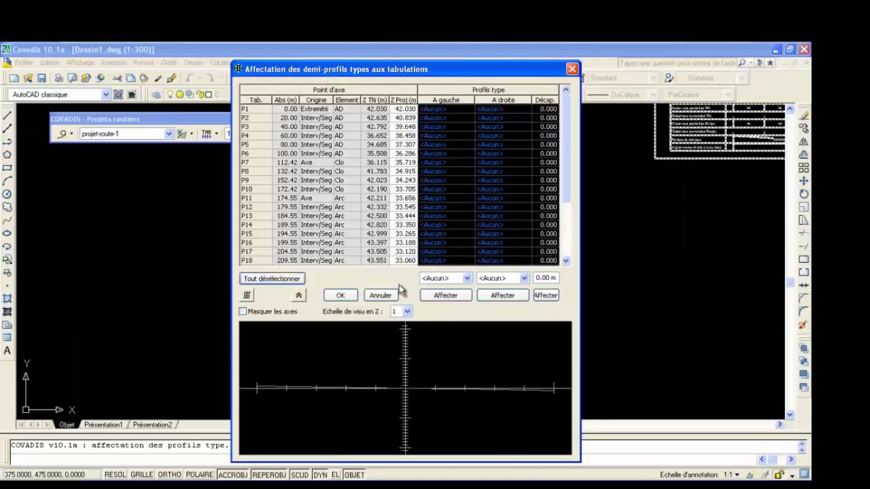
click(467, 279)
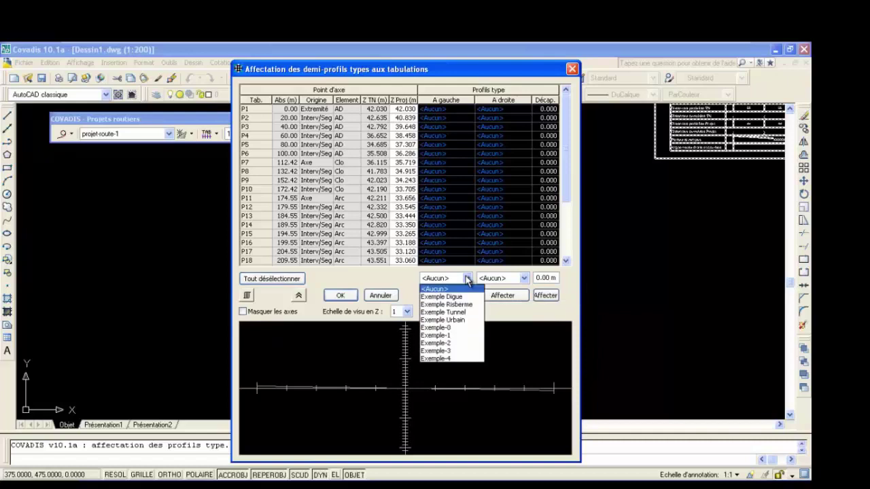
click(457, 351)
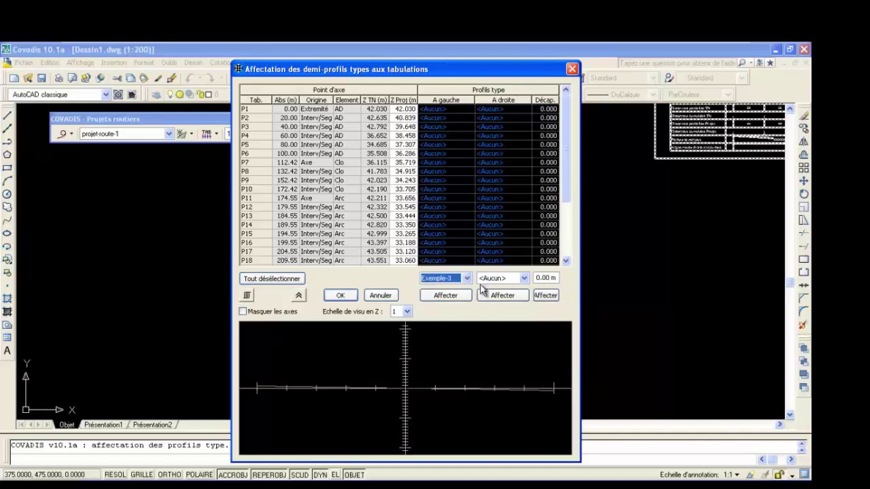
click(524, 278)
click(507, 351)
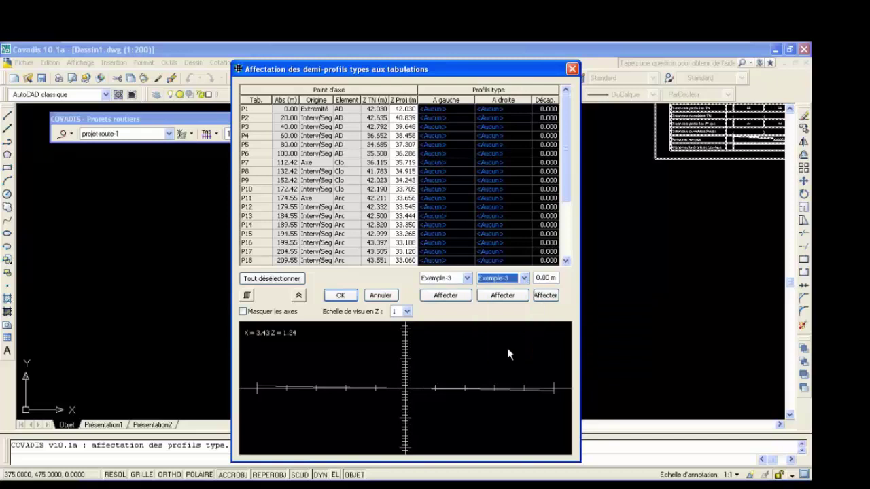
Set the stripping thickness to 0.30 m, assign it and both Exemple-3 half-profiles to all tabulations, and validate.
double_click(544, 277)
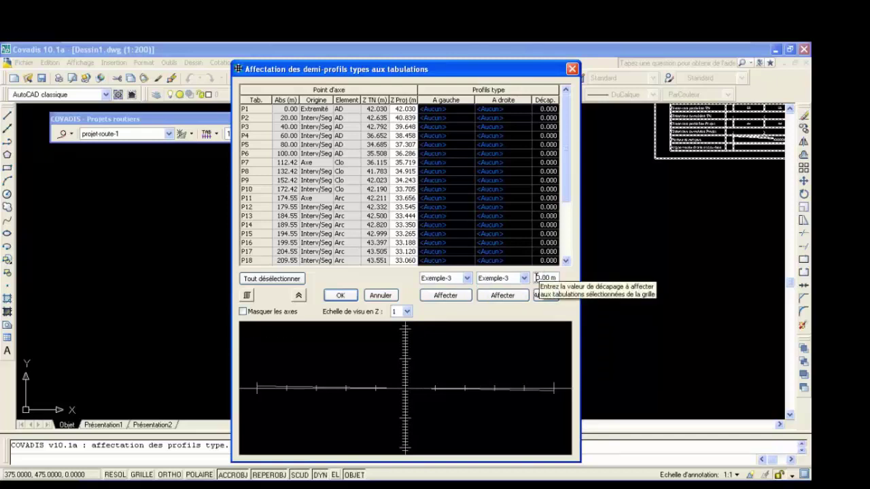
text(0.5)
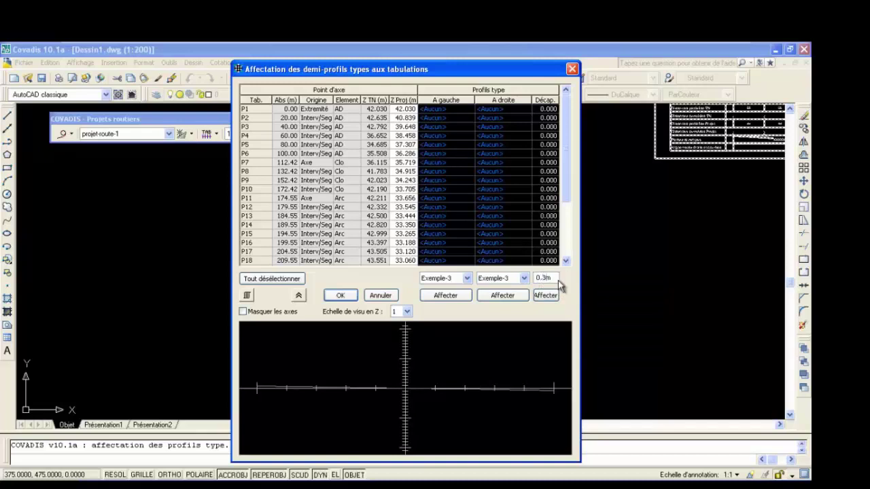
click(442, 300)
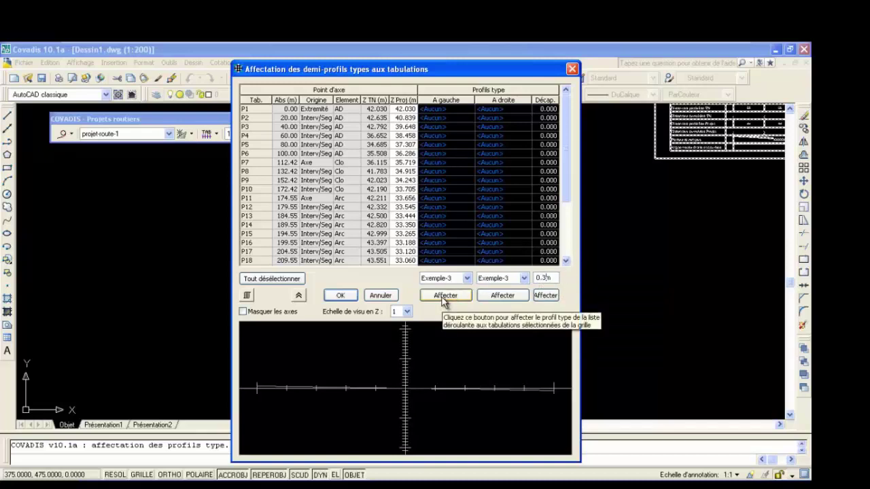
click(442, 299)
click(500, 297)
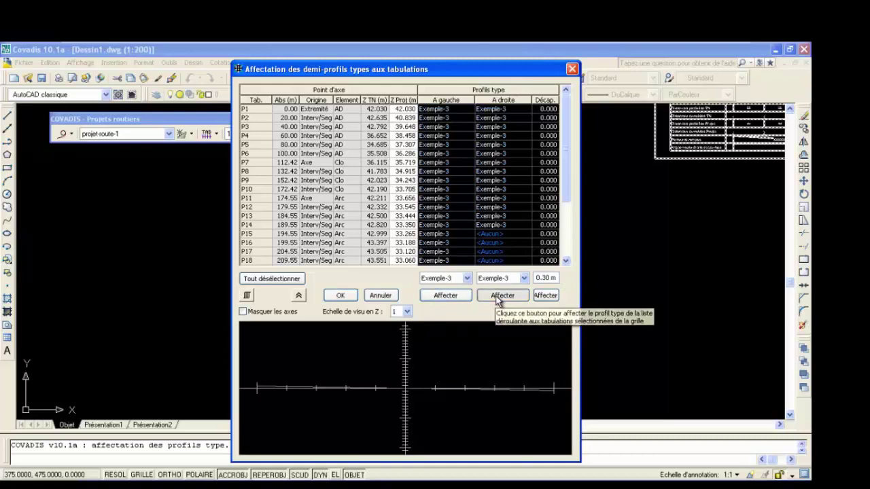
click(546, 294)
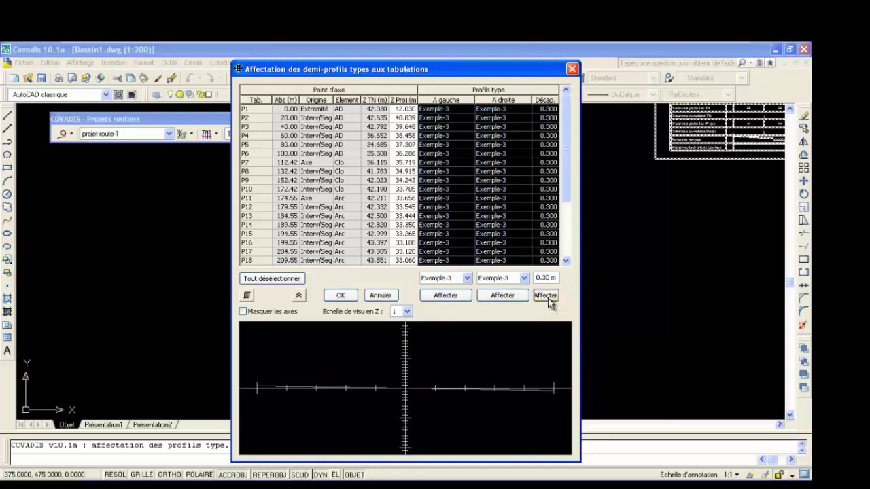
click(341, 294)
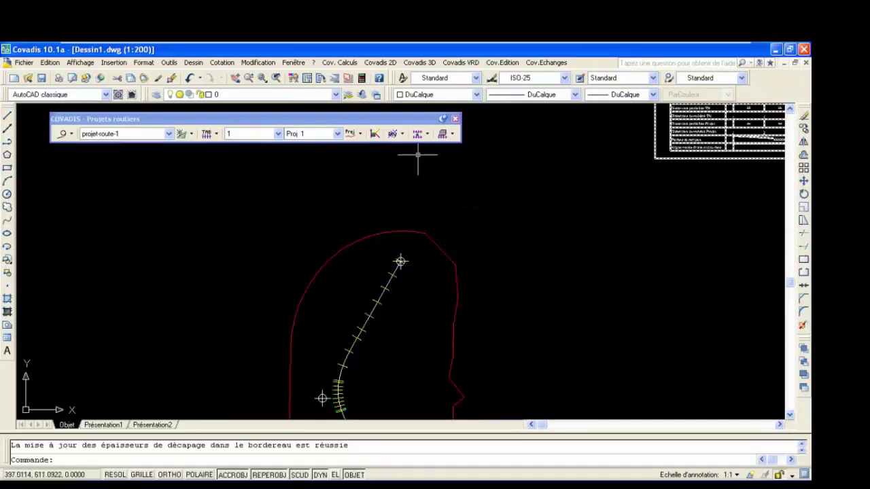
Open the crossfall calculation from the table of variations for the project's Devers point type.
click(402, 134)
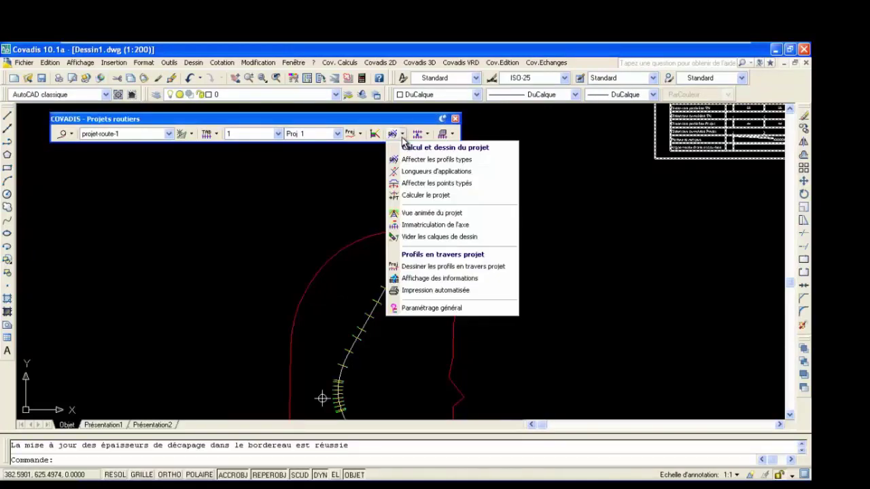
click(419, 189)
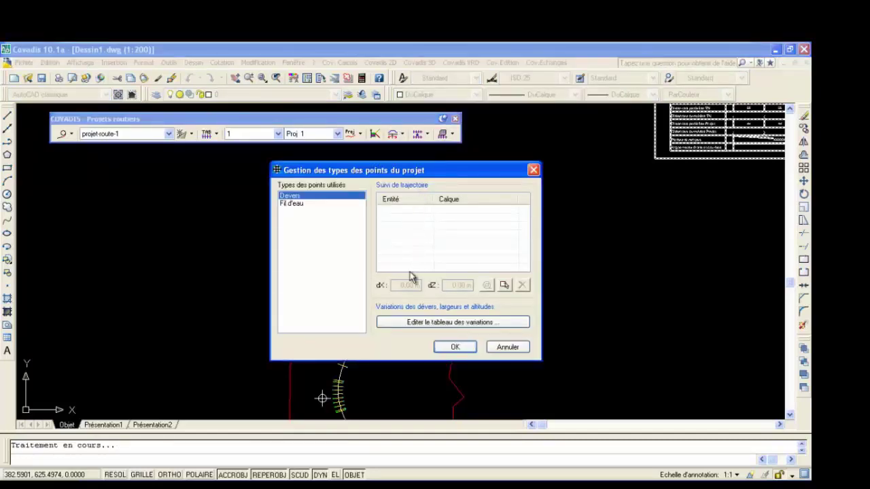
click(406, 323)
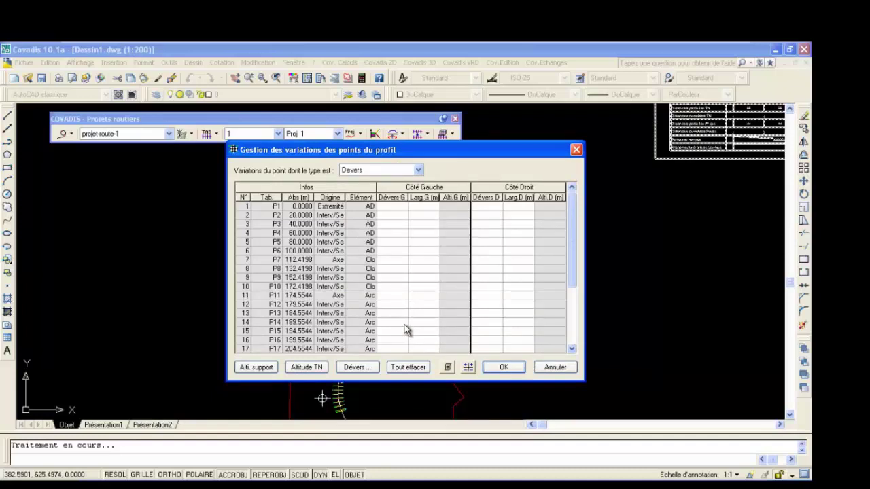
click(350, 368)
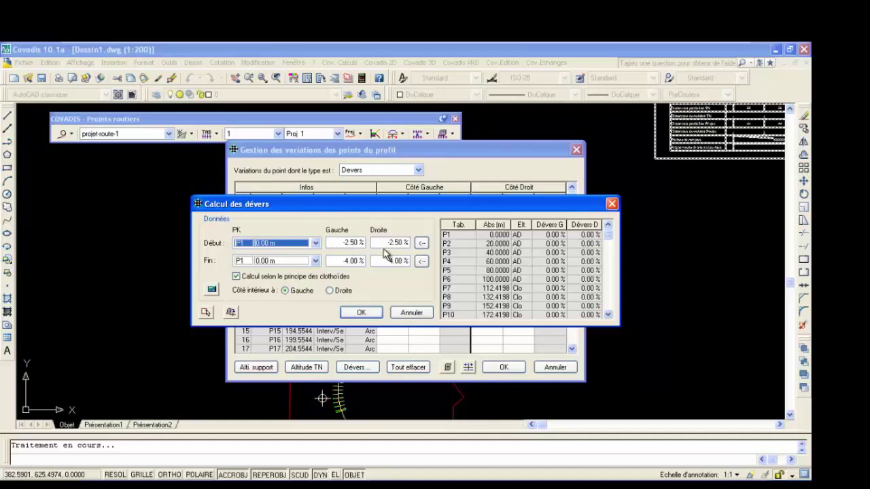
Calculate the crossfalls from P1 to P6 (100.00 m) with -2.50 % on both the left and right sides.
click(315, 261)
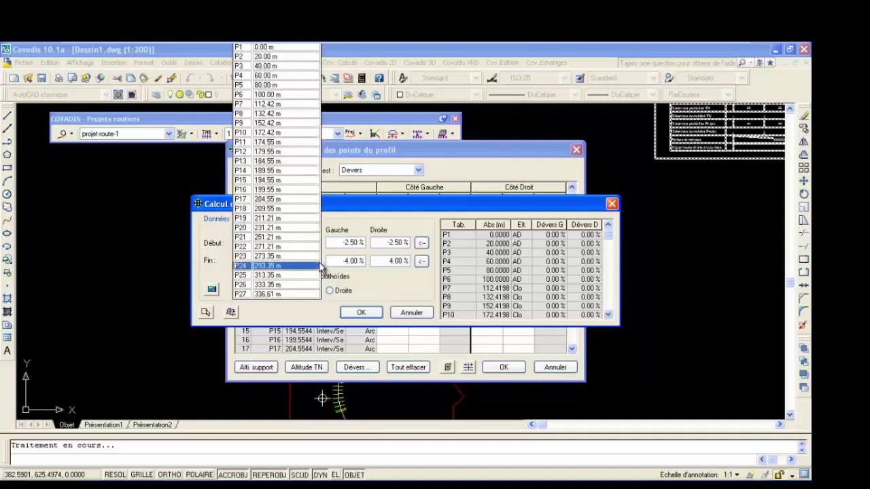
click(295, 97)
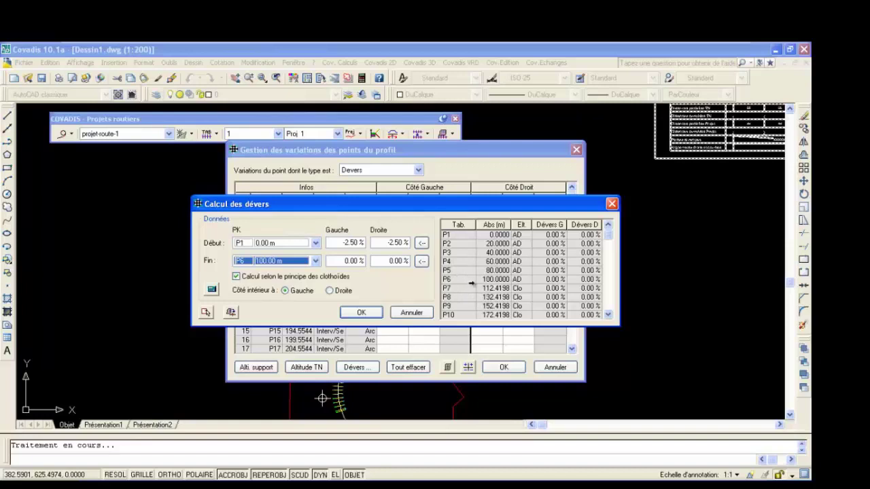
double_click(350, 242)
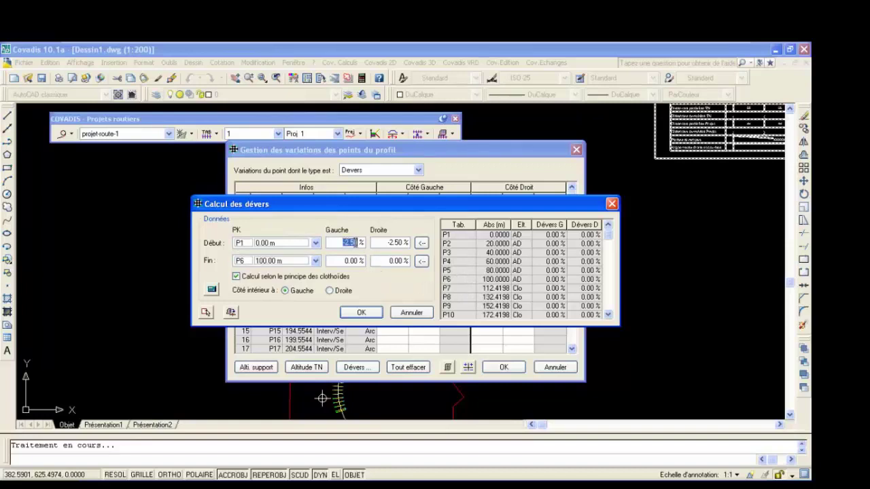
double_click(350, 261)
text(-2.50)
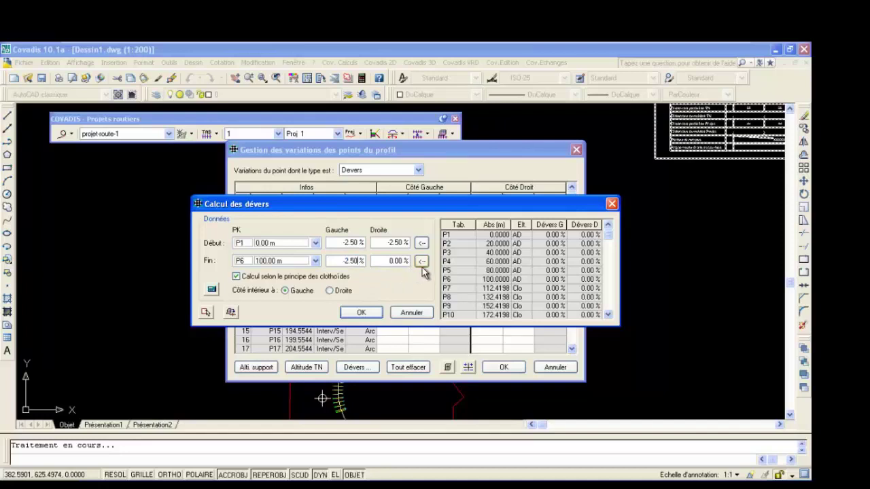
double_click(397, 263)
text(-2.50)
mouse_move(316, 277)
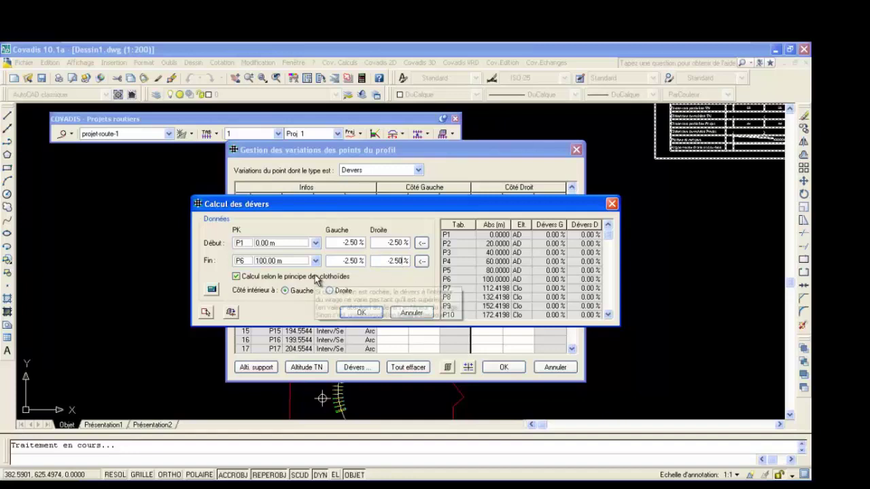
click(212, 291)
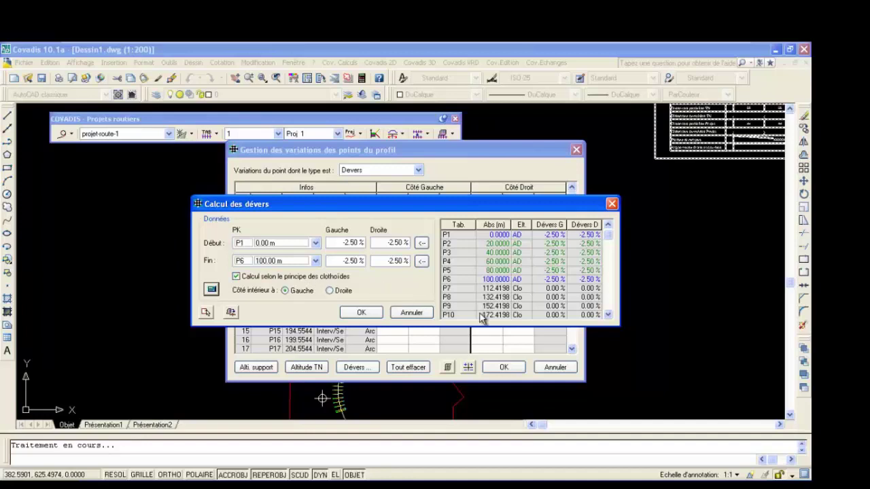
Set the crossfall calculation range from P7 (112.42 m) to P10 (172.42 m), with -2.50 % on both sides at the start.
drag(608, 235, 609, 239)
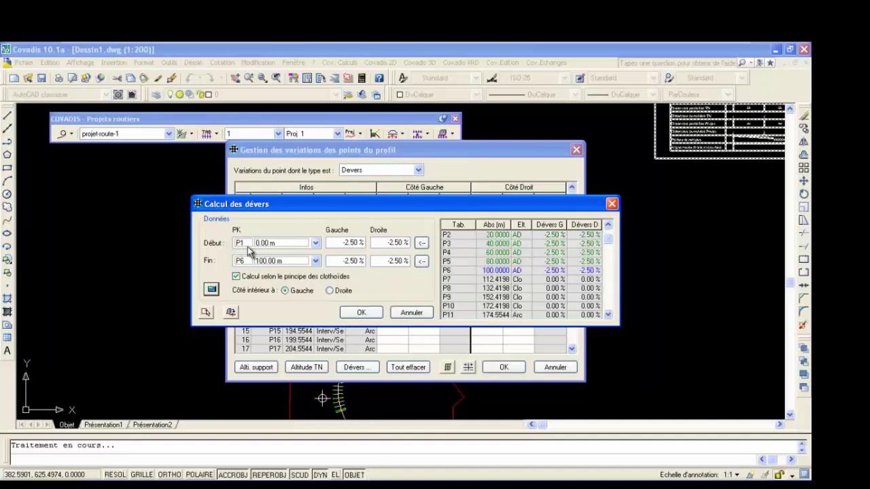
click(315, 243)
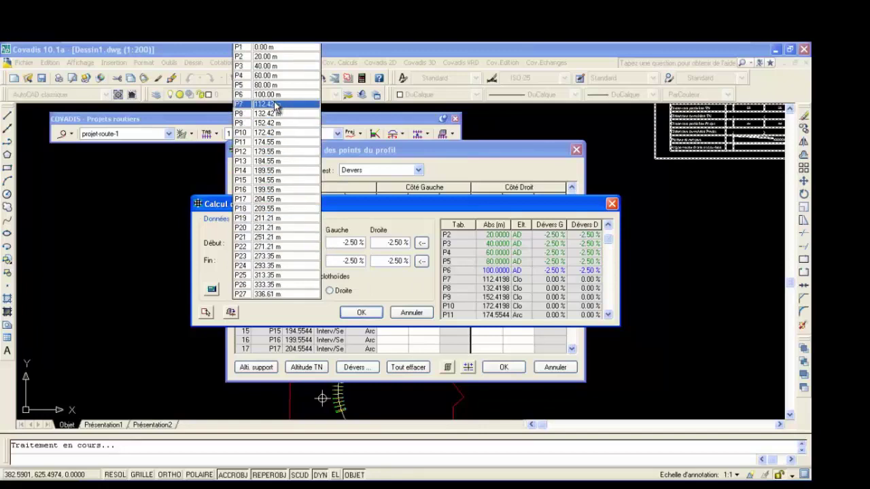
click(282, 122)
click(316, 261)
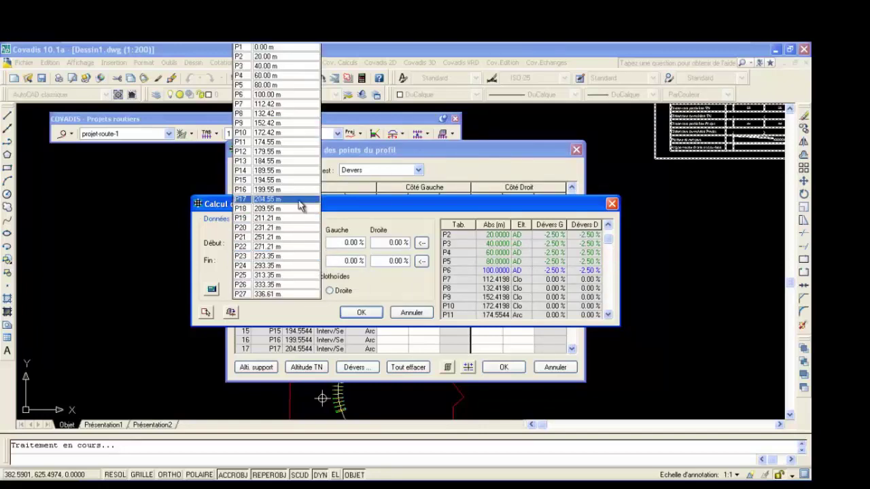
click(279, 132)
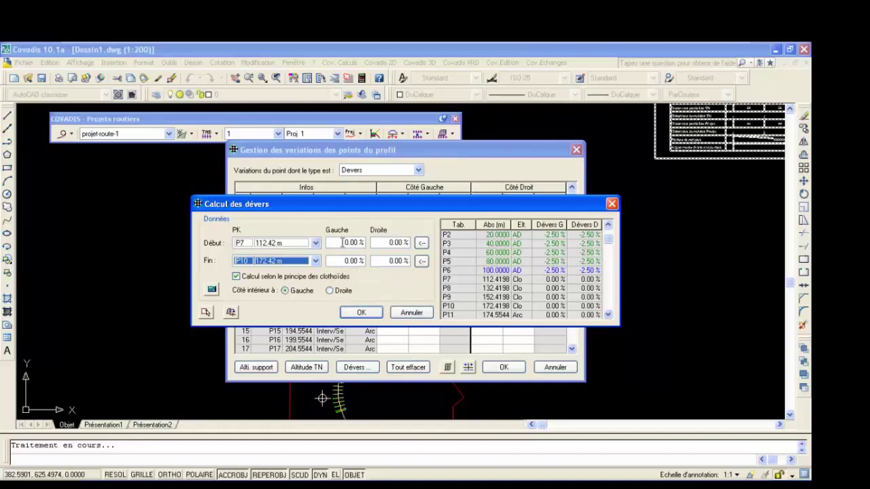
key(Tab)
text(-2.50)
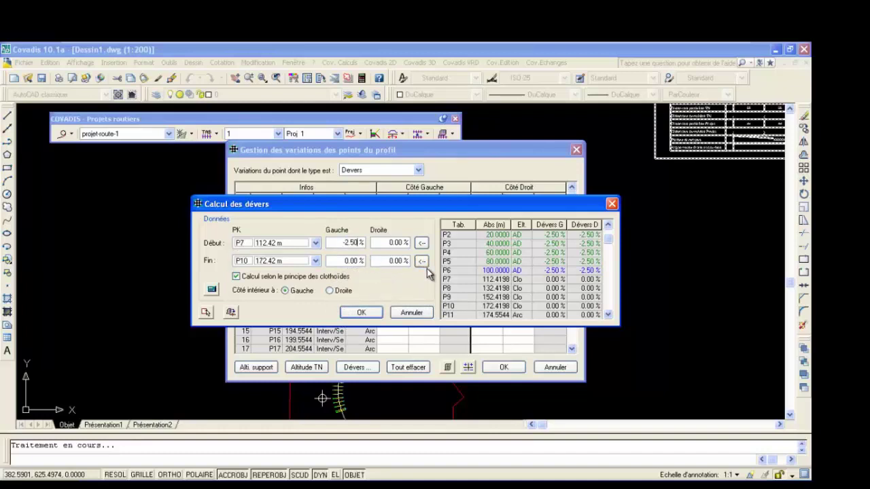
key(Tab)
text(-2.50)
Set the end crossfalls at P10 to -6 % left and 6 % right, and calculate the clothoid's transition values.
double_click(349, 261)
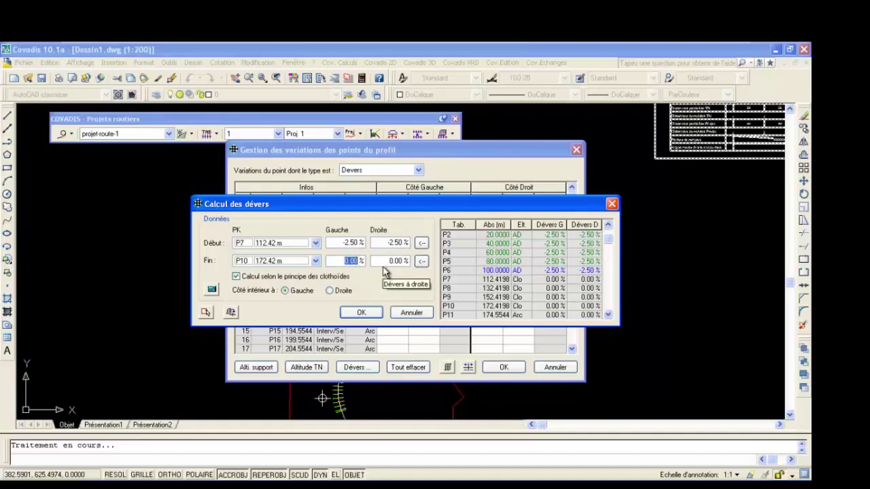
text(-6)
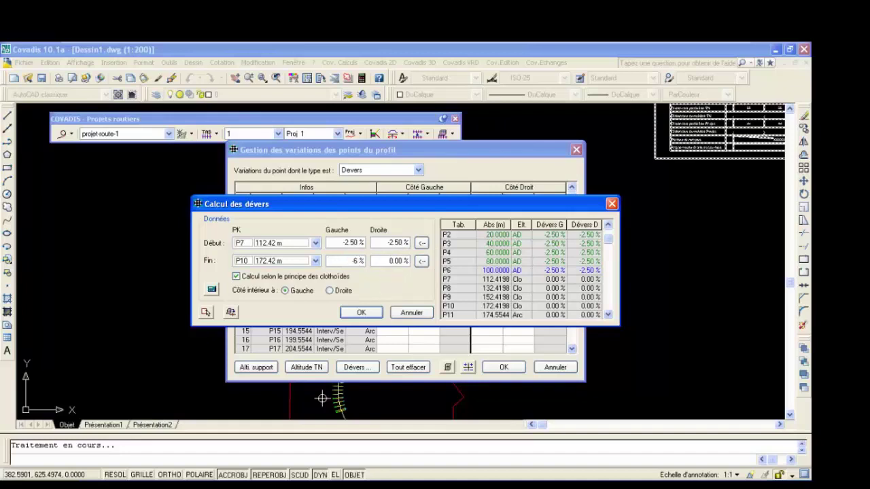
click(392, 261)
click(213, 290)
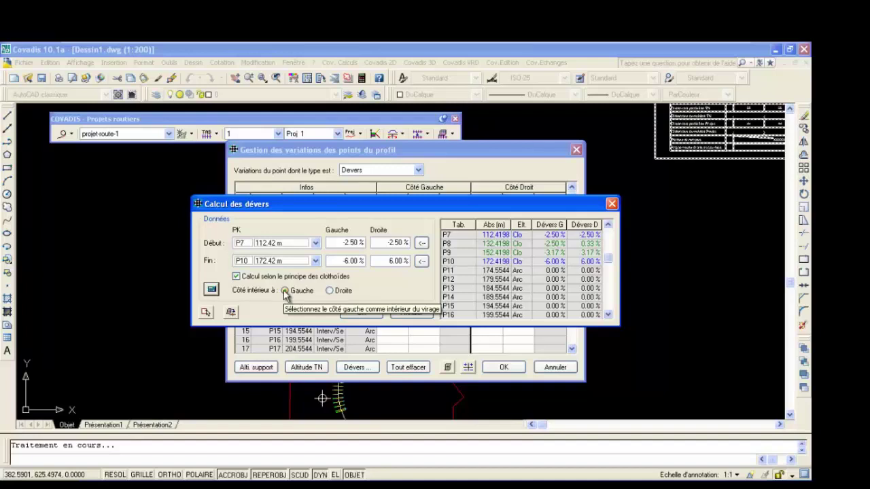
Set the crossfall calculation range from P11 (174.55 m) to P18 (209.55 m), covering the circular arc.
click(315, 244)
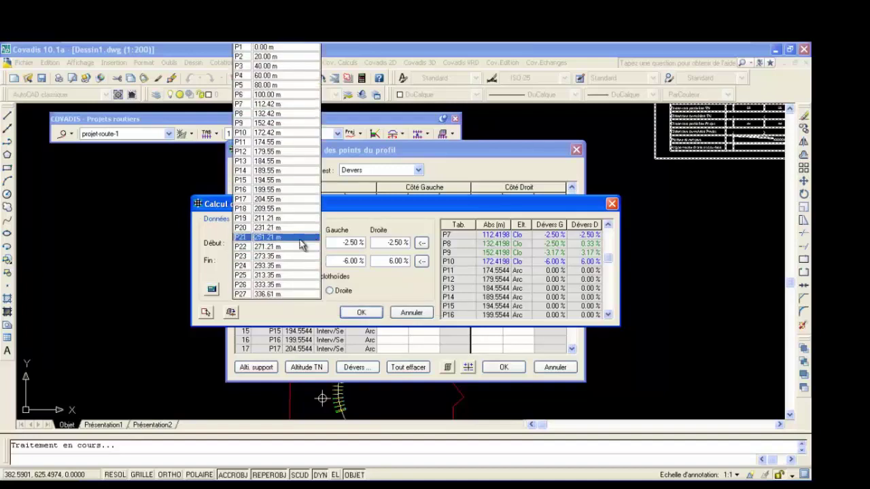
click(278, 144)
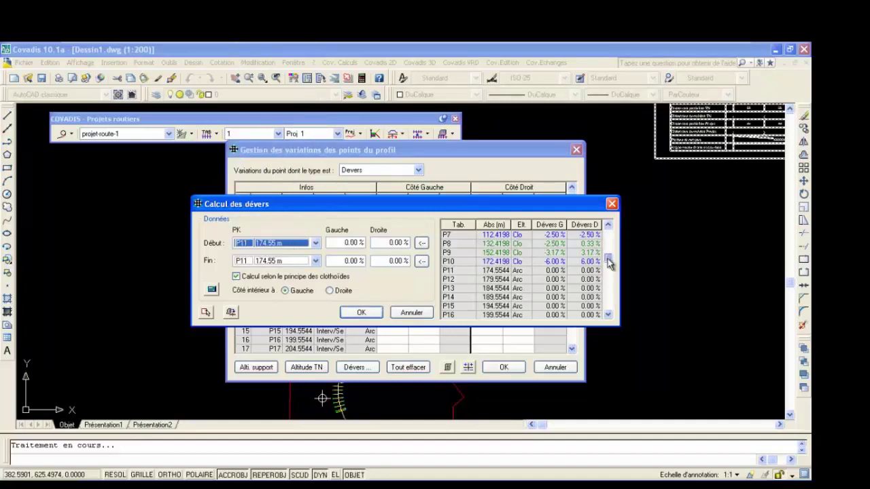
drag(608, 261, 602, 294)
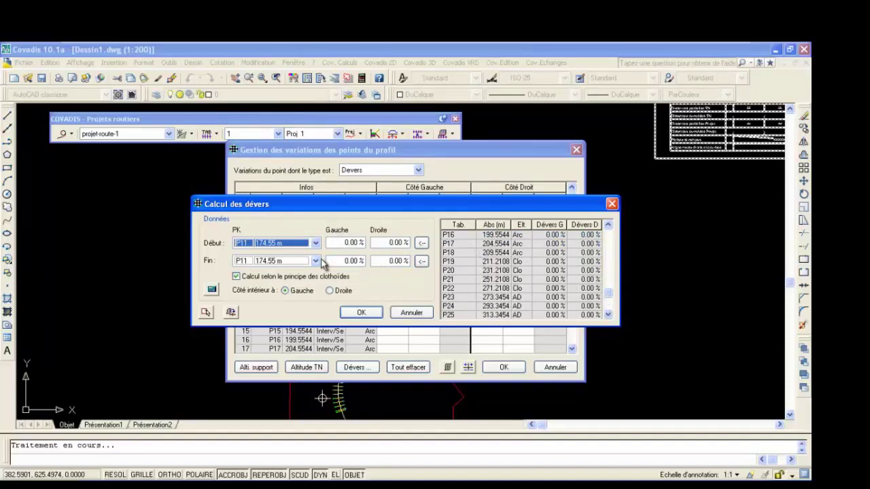
click(316, 261)
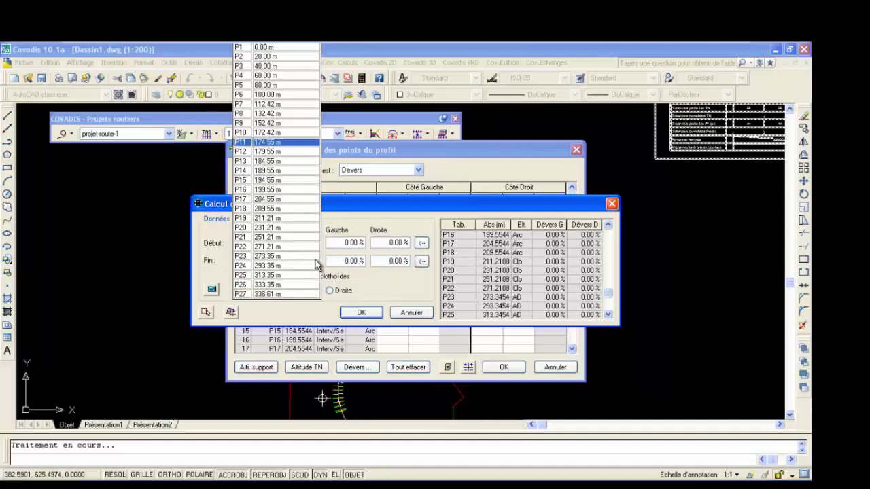
click(279, 208)
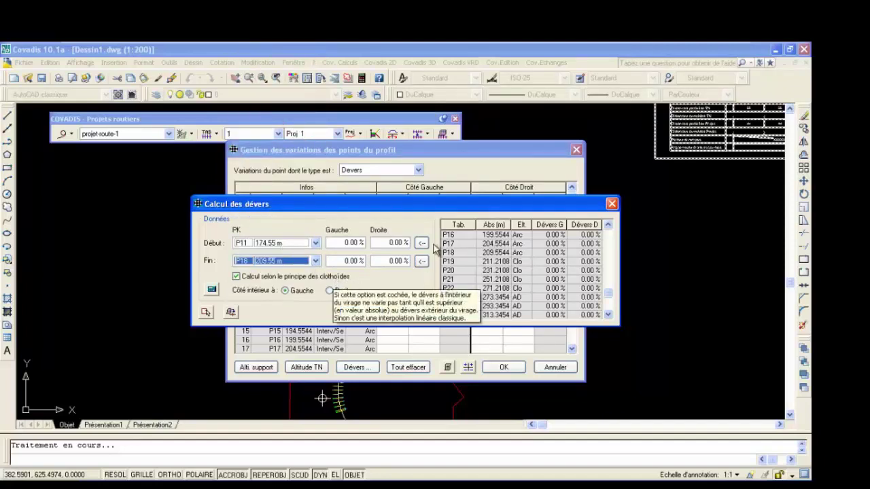
Set the crossfalls at both P11 and P18 to -6 % left and 6 % right, and calculate the arc's values.
drag(342, 242, 354, 248)
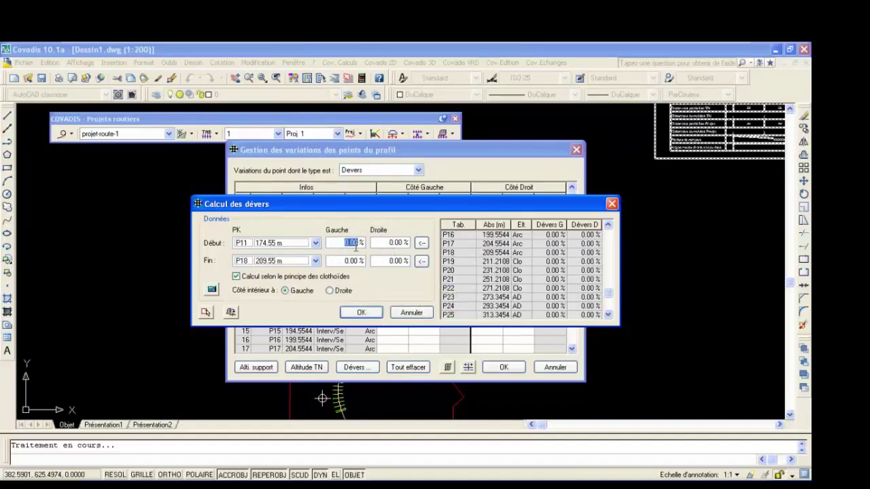
text(-6)
click(393, 242)
drag(343, 261, 350, 261)
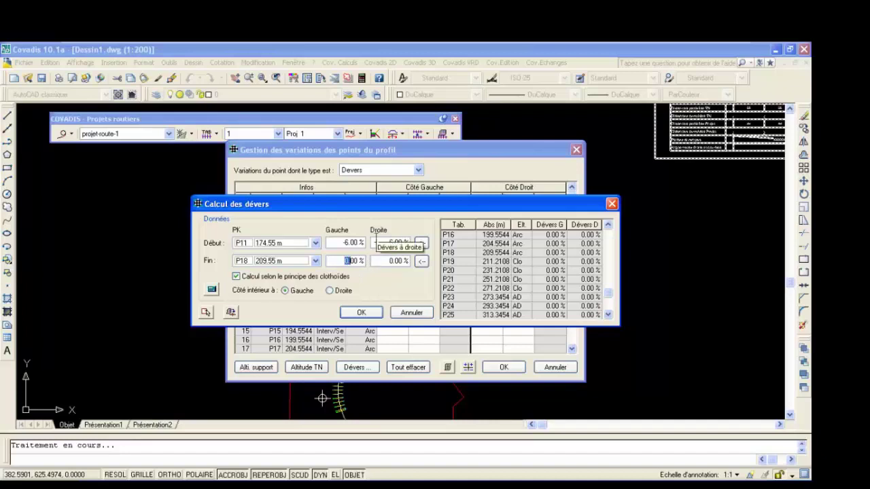
click(376, 239)
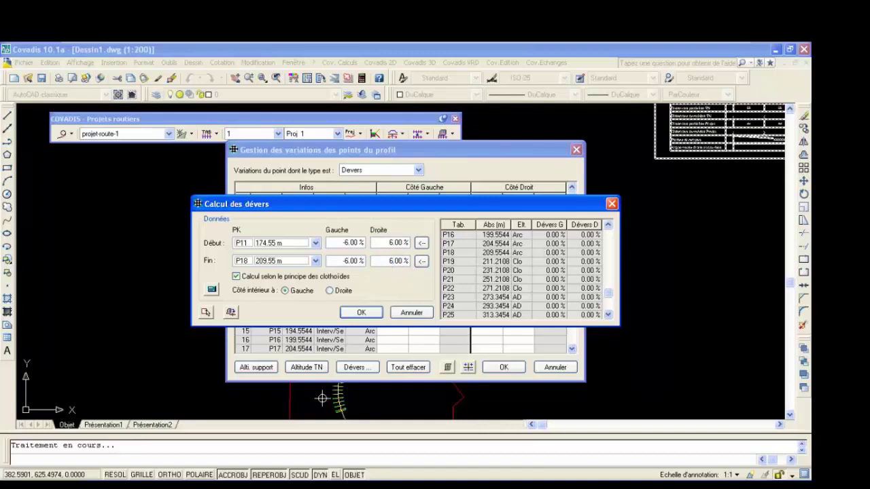
click(211, 290)
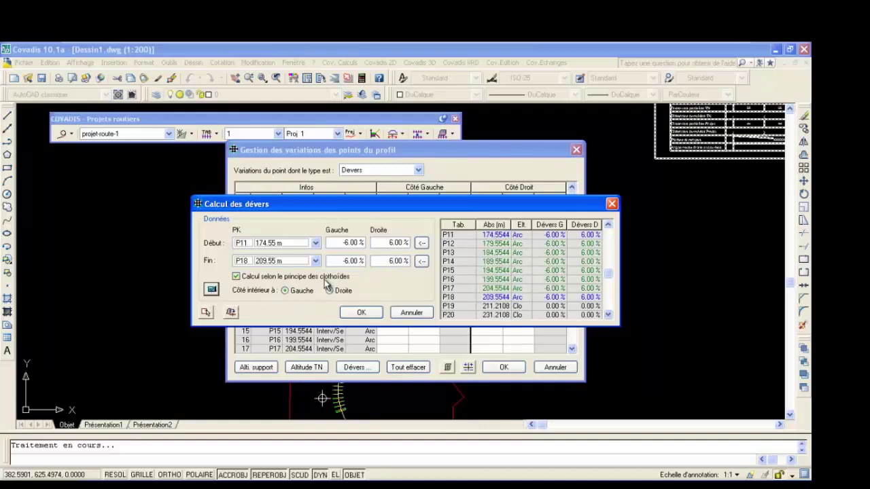
Set the crossfall calculation range from P19 (211.21 m) to P22 (271.21 m), covering the exit clothoid.
click(316, 243)
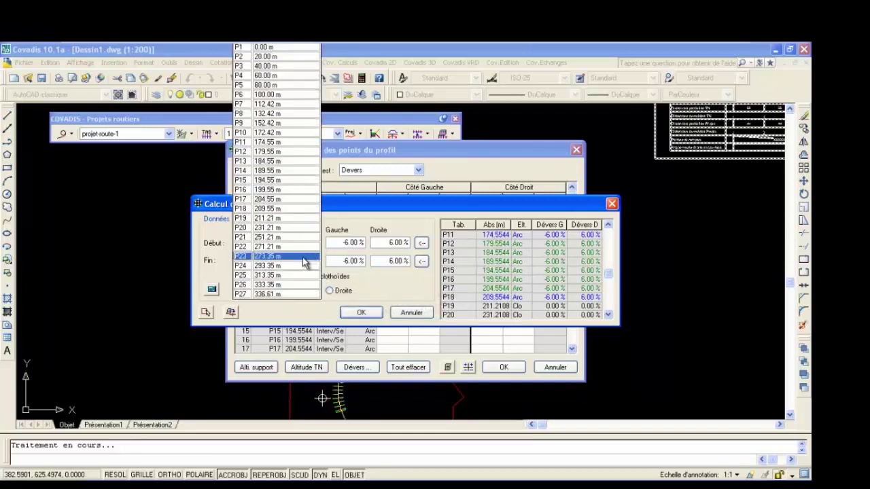
click(278, 218)
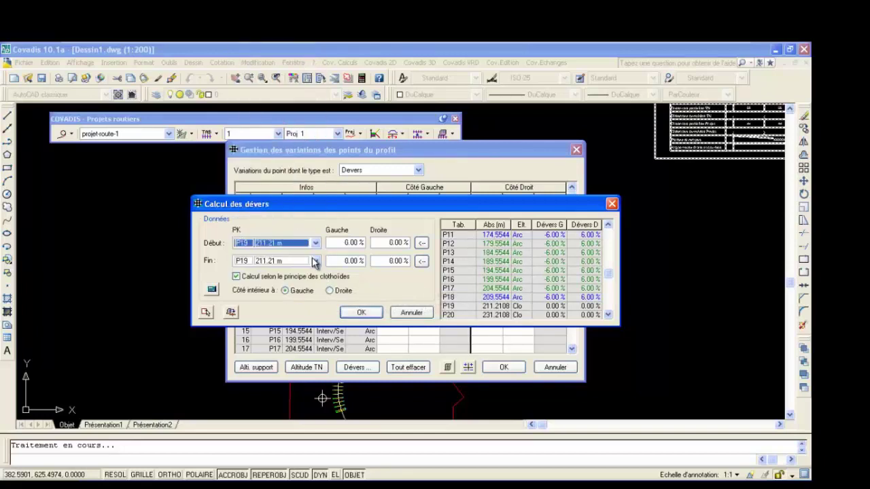
drag(608, 277, 608, 307)
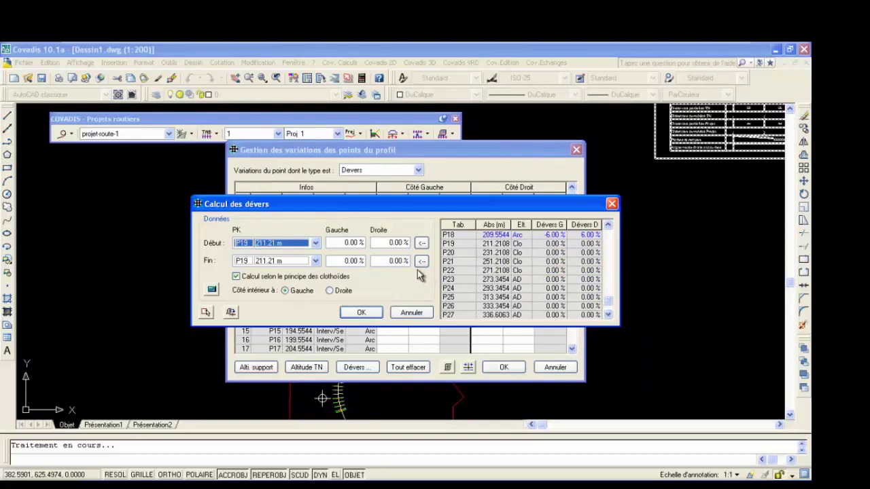
click(316, 260)
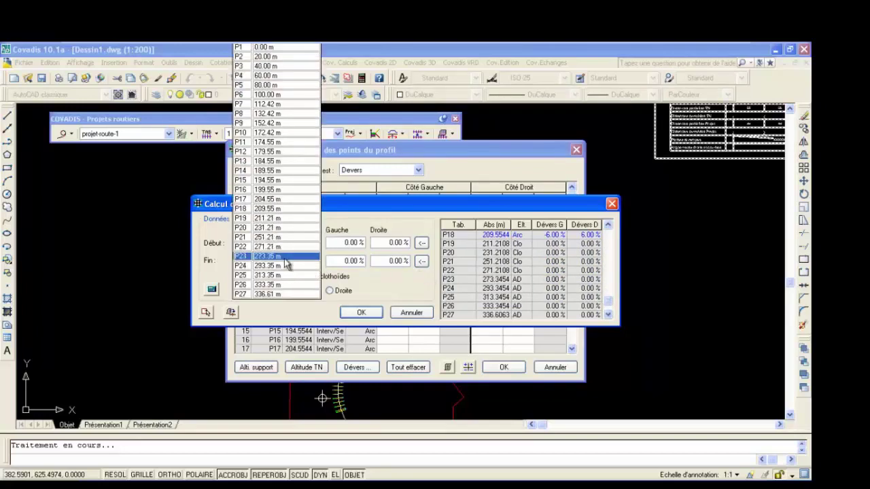
click(281, 247)
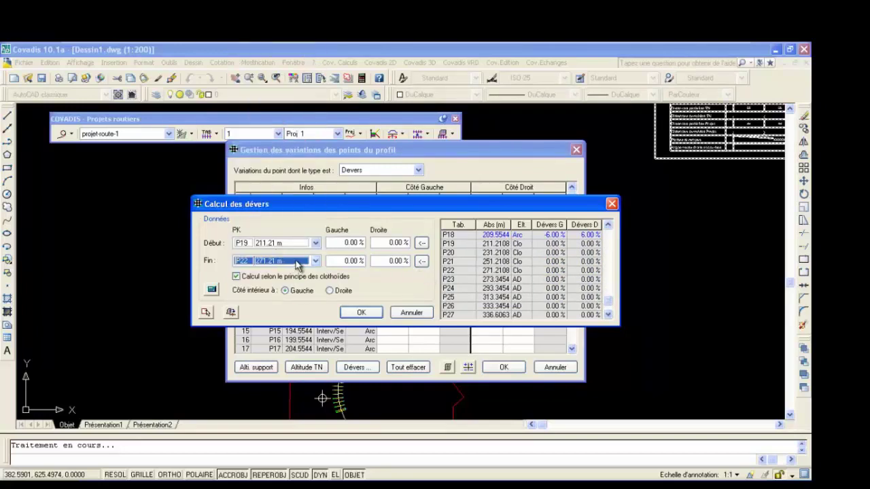
Calculate the exit clothoid's crossfalls from -6 % left and 6 % right at P19 to -2.5 % on both sides at P22.
click(341, 242)
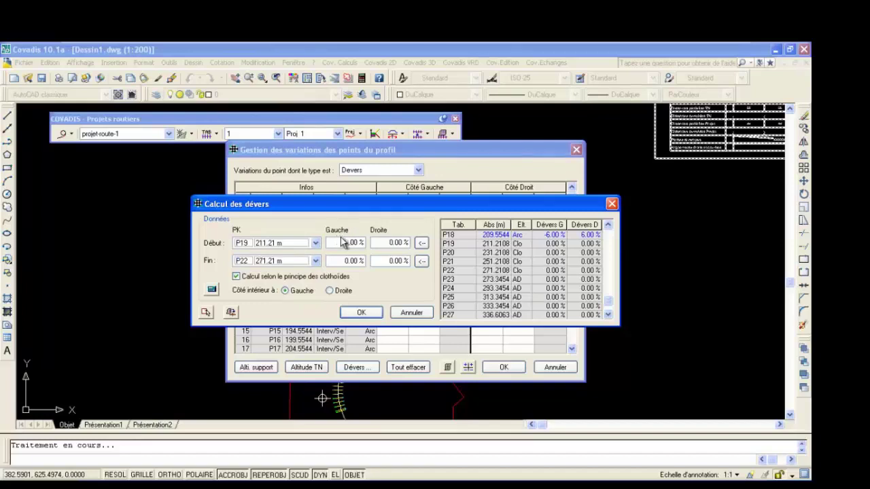
click(386, 241)
double_click(348, 261)
text(-)
double_click(352, 261)
double_click(391, 261)
text(-2.5)
click(211, 290)
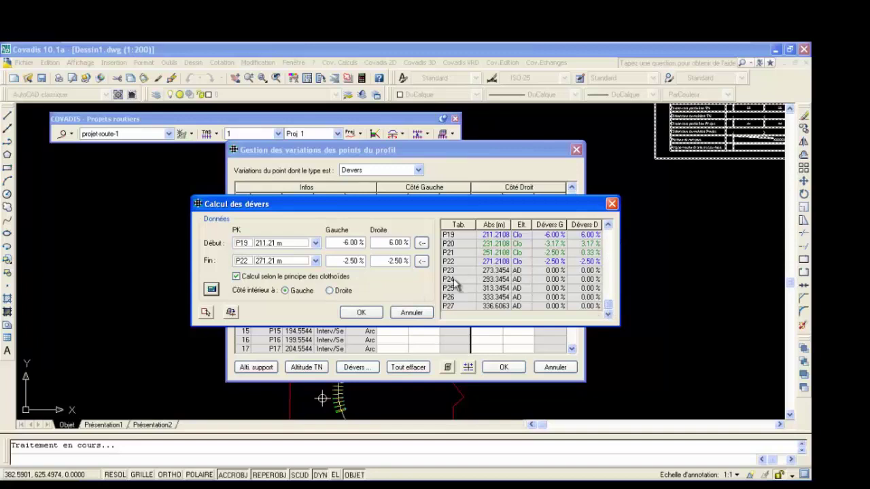
Set the crossfall calculation range from P23 (273.35 m) to P27 (336.61 m), covering the final straight.
click(315, 243)
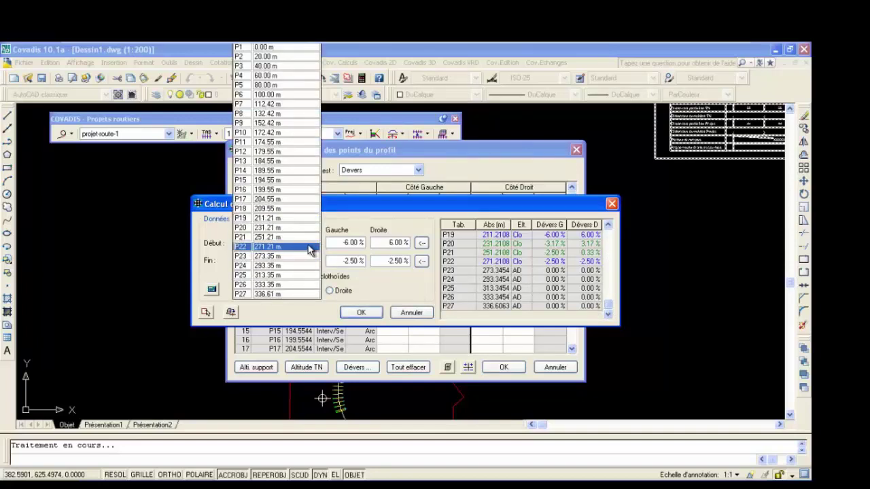
click(300, 258)
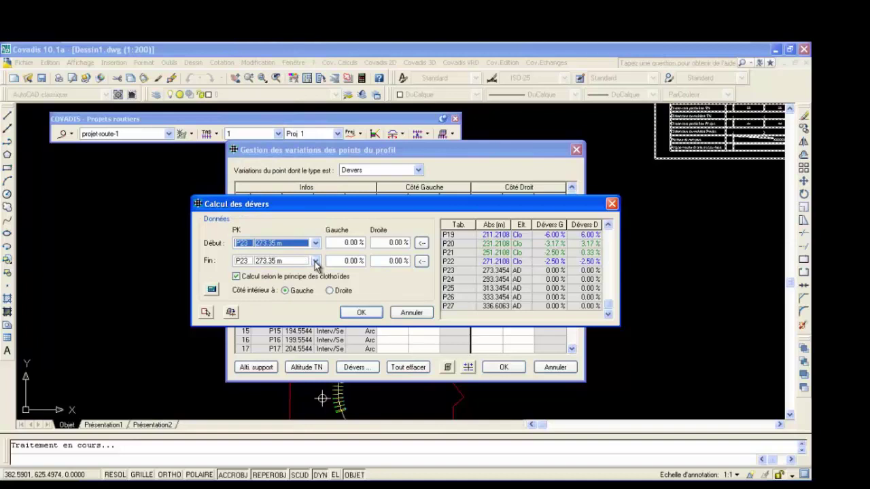
click(315, 261)
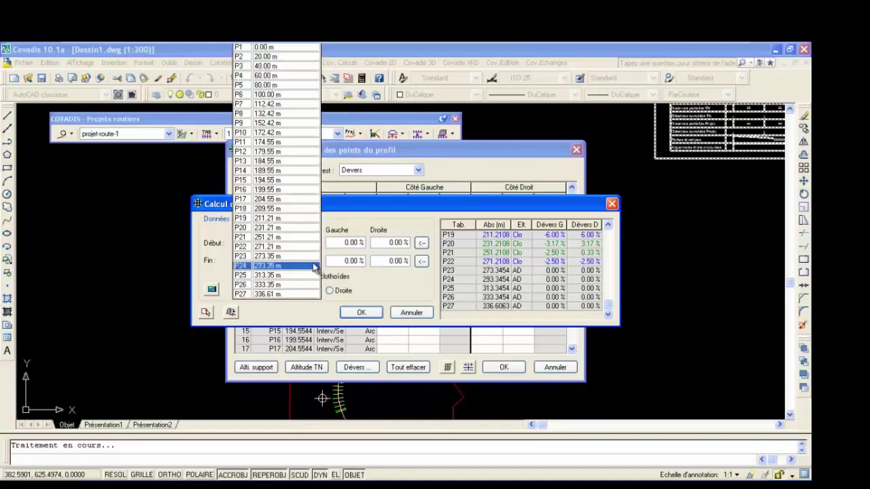
click(284, 294)
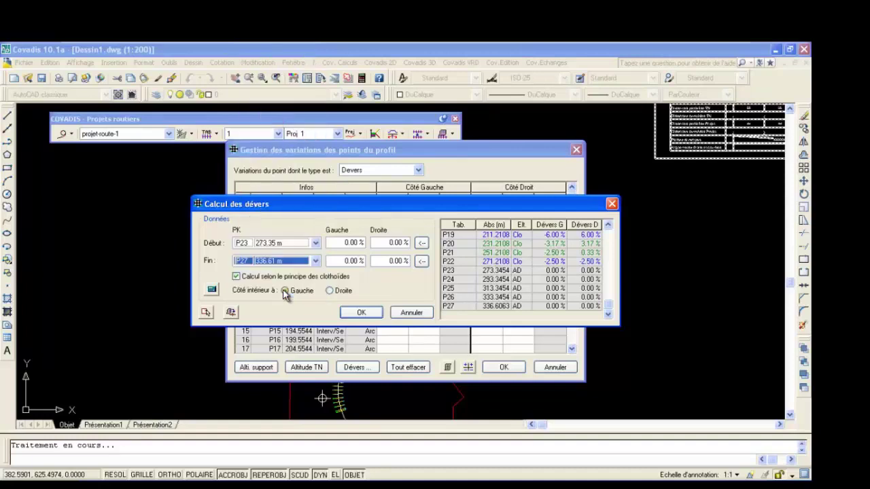
Set the left and right crossfalls at both P23 and P27 to -2.5 %, and calculate the final straight's values.
double_click(351, 243)
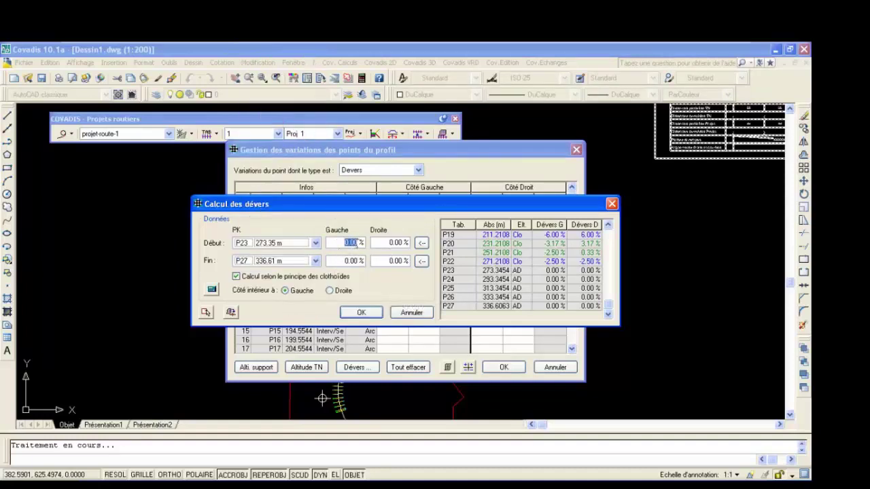
text(-2.5)
double_click(397, 242)
text(-2.5)
double_click(350, 261)
text(-2.5)
double_click(394, 261)
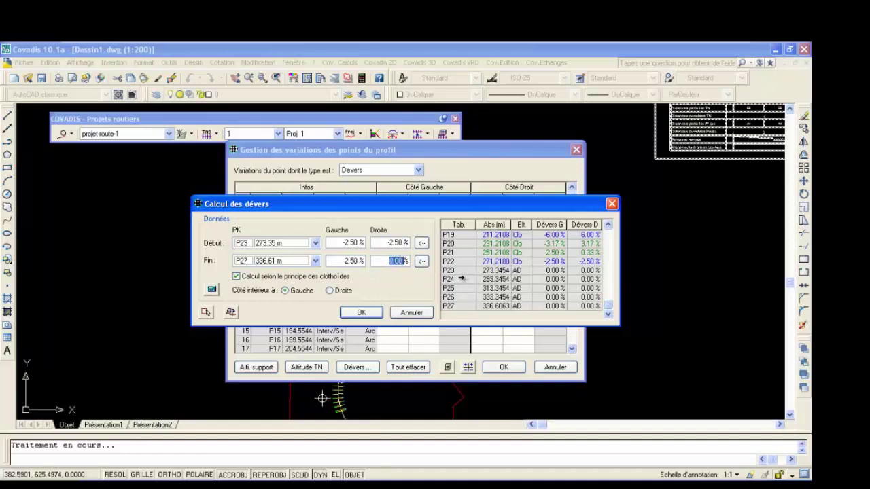
text(-2.5)
click(211, 291)
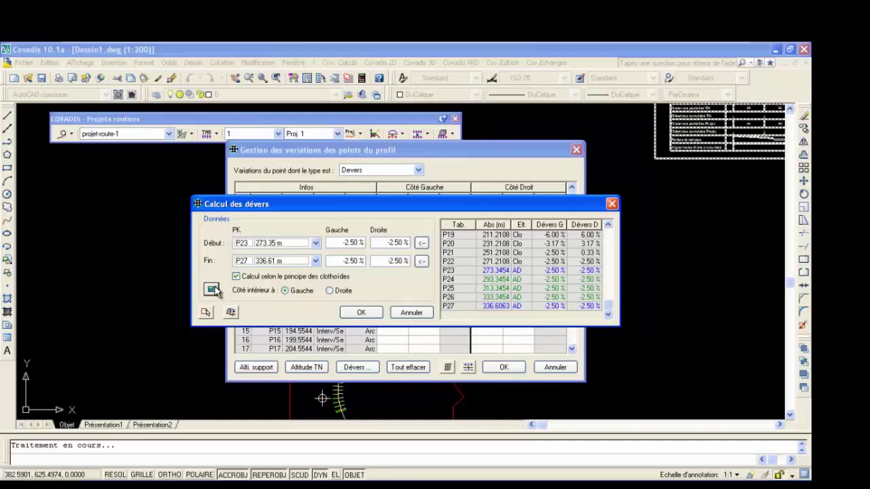
Accept the calculated crossfalls, the table of variations and the project's point type settings.
click(361, 312)
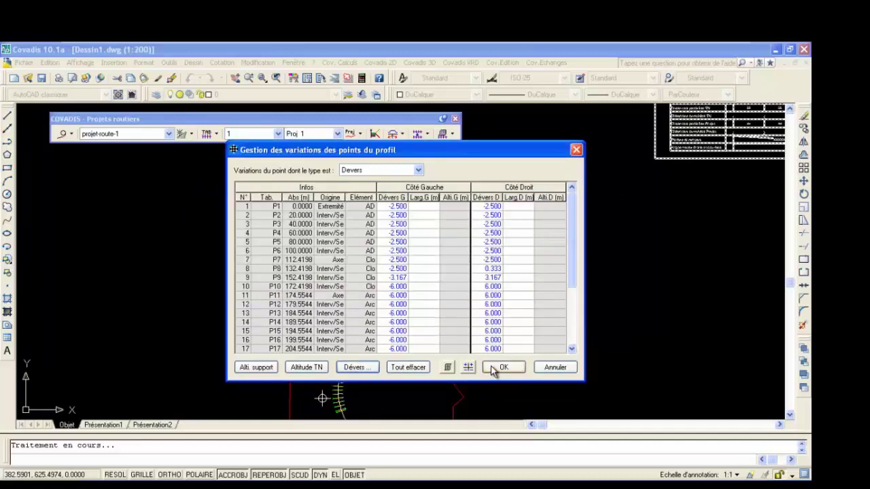
click(499, 368)
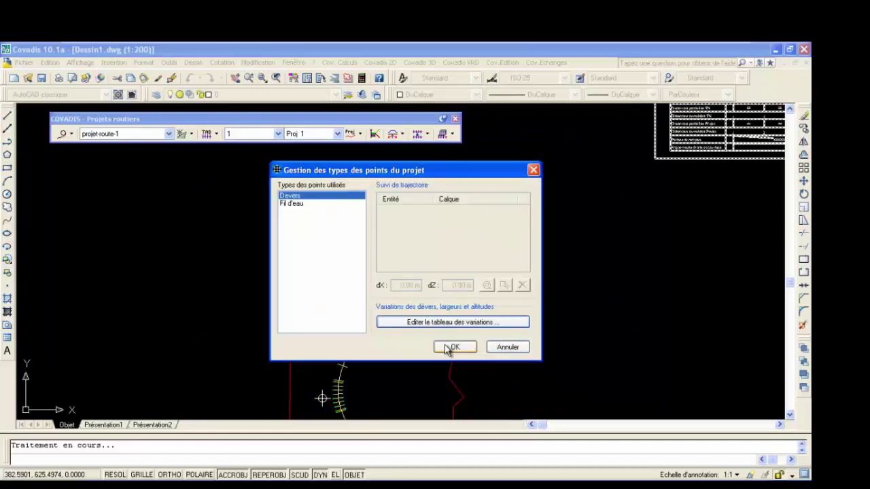
click(452, 347)
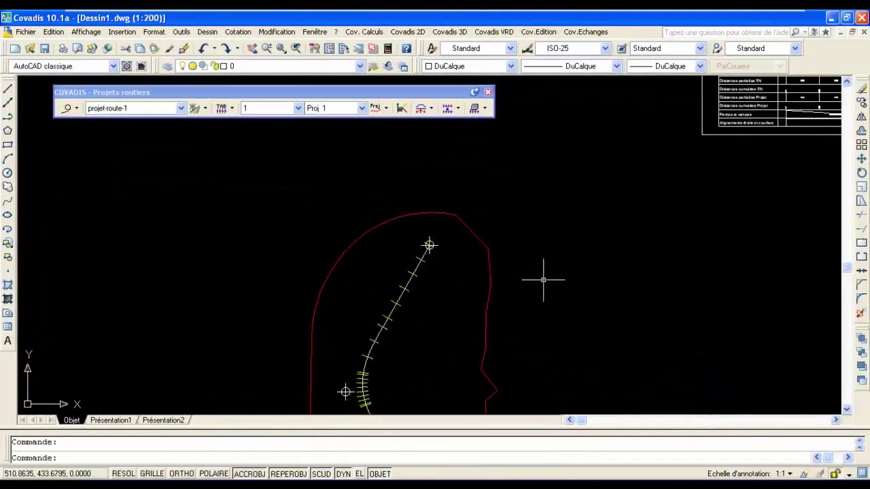
Calculate the road project and play the animation through all its cross profiles.
click(430, 109)
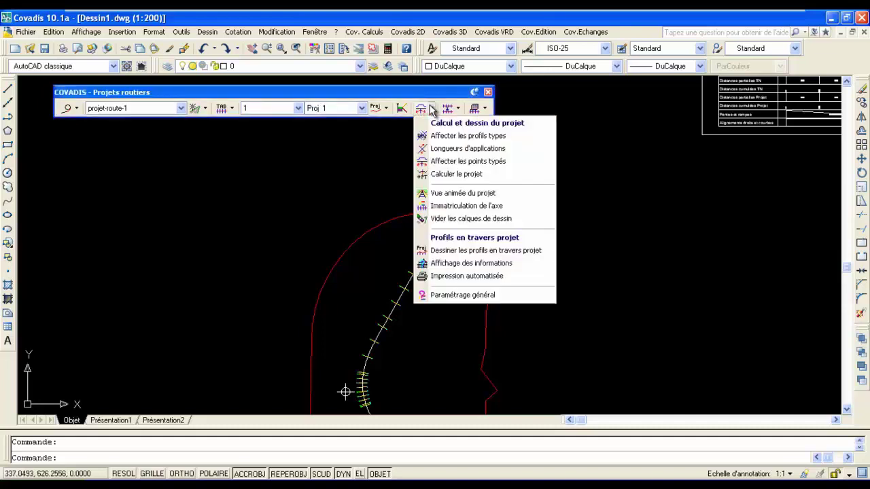
click(455, 173)
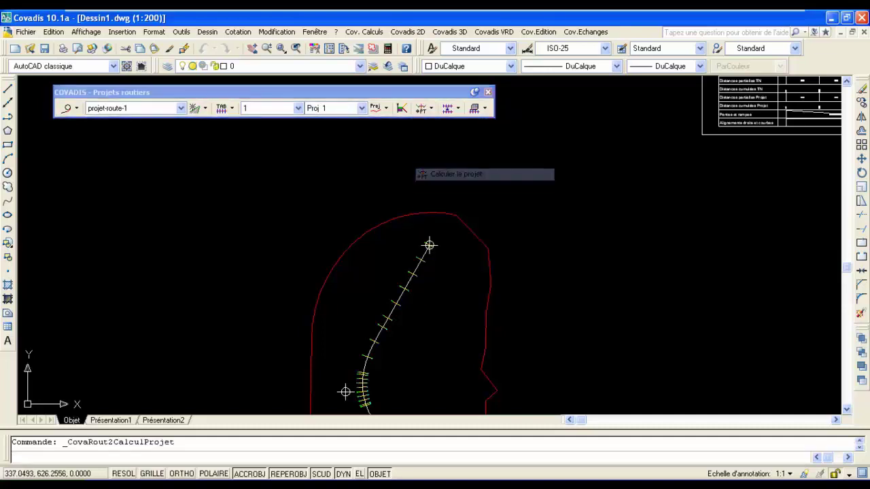
click(500, 392)
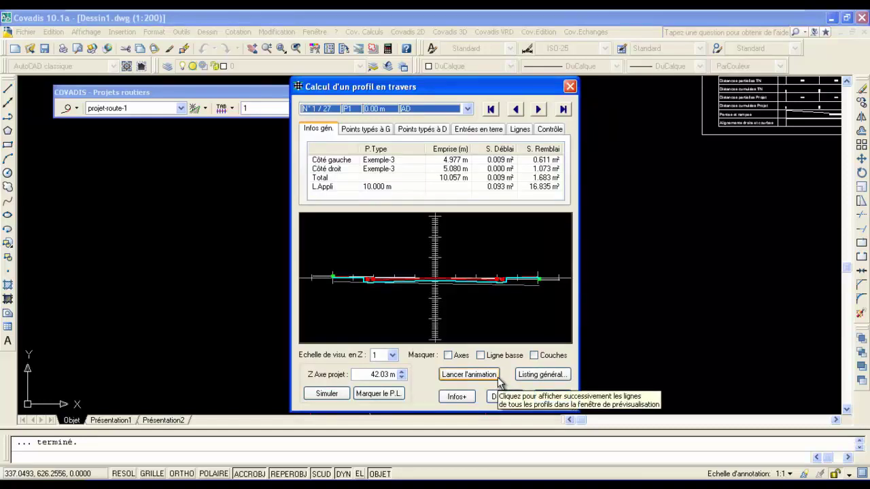
click(448, 378)
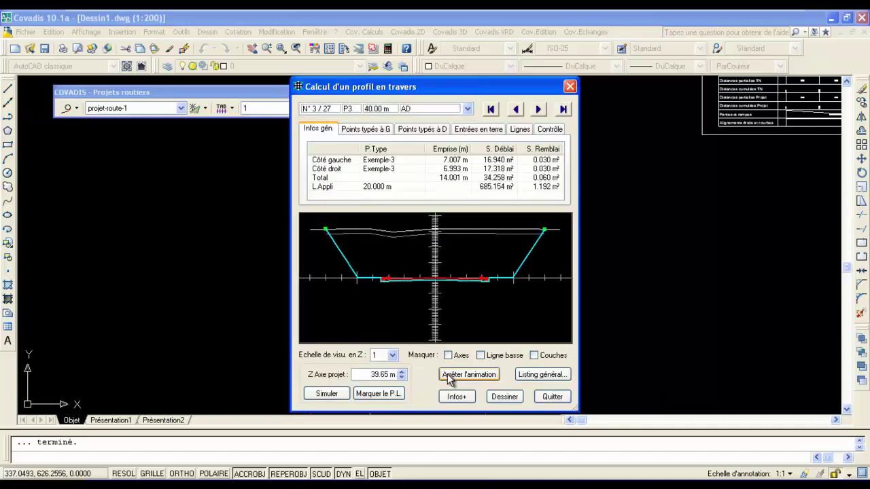
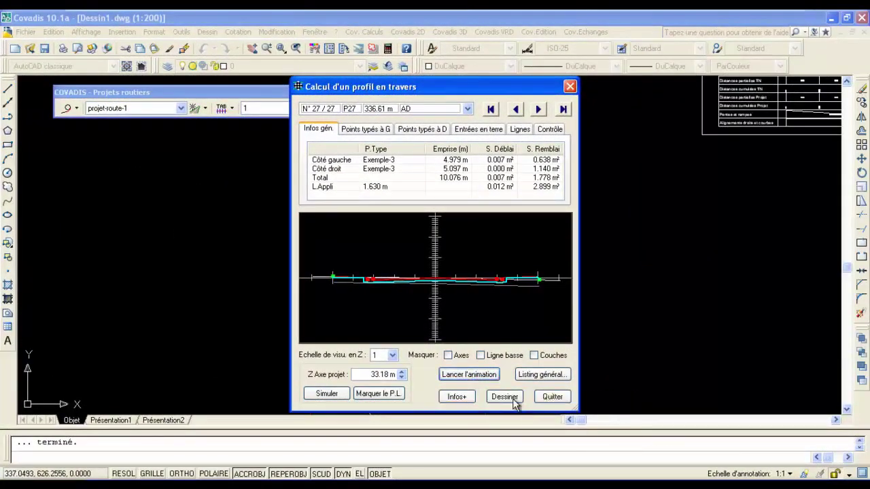
Draw the calculated project in the plan with the preset lines and the terrain, project, slope and formation-level models.
click(510, 398)
click(505, 397)
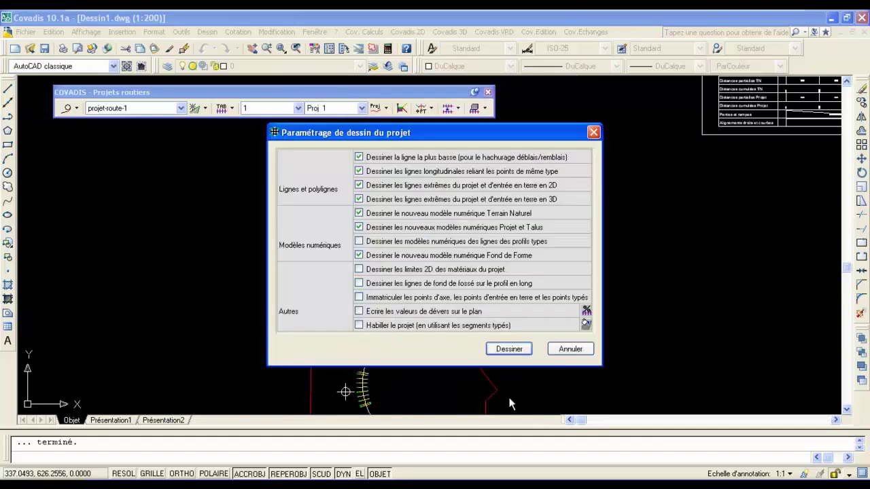
click(516, 352)
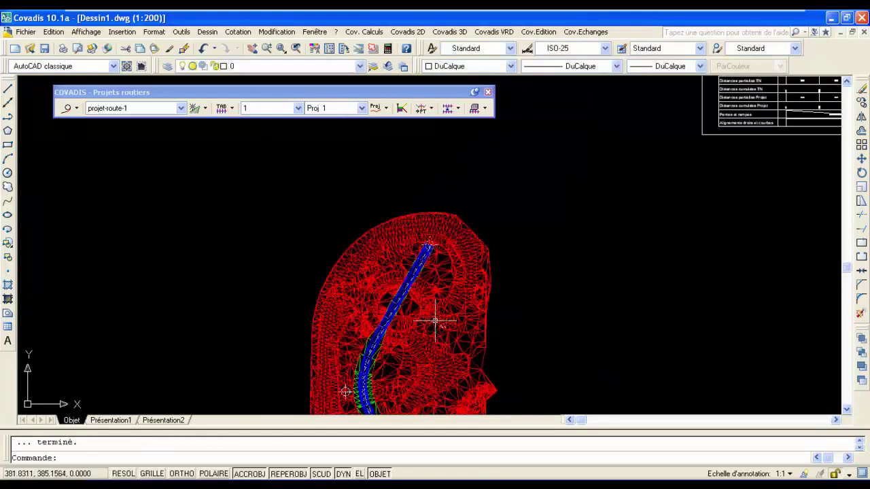
middle_drag(435, 316, 495, 205)
scroll(478, 231, up, 1)
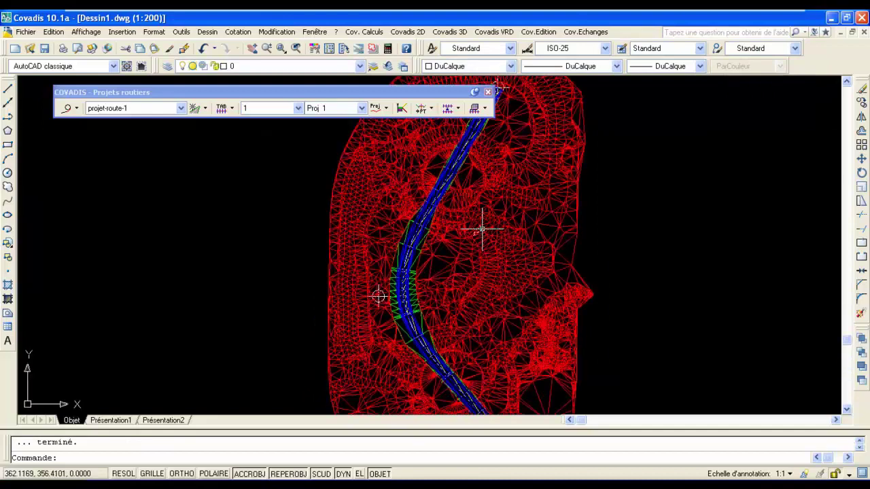
scroll(477, 227, down, 2)
middle_drag(514, 227, 430, 245)
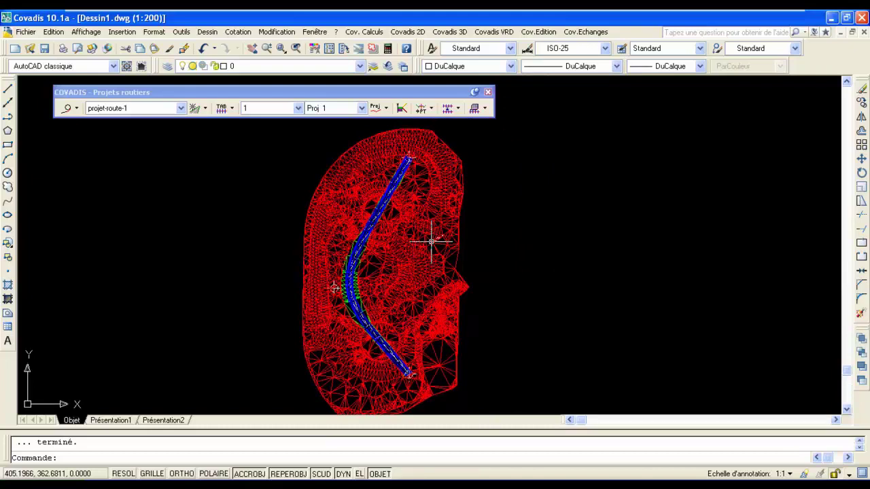
Display the model in the Conceptual visual style and play the animated 3D view along the road project.
click(85, 32)
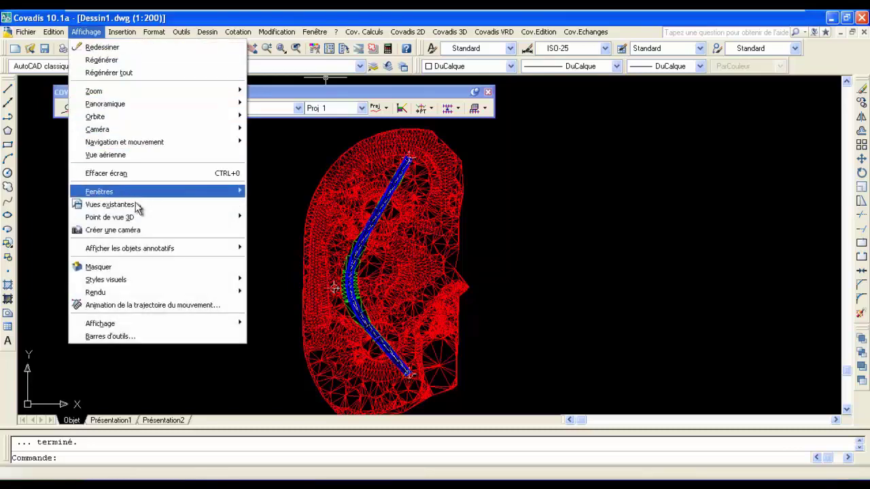
mouse_move(129, 286)
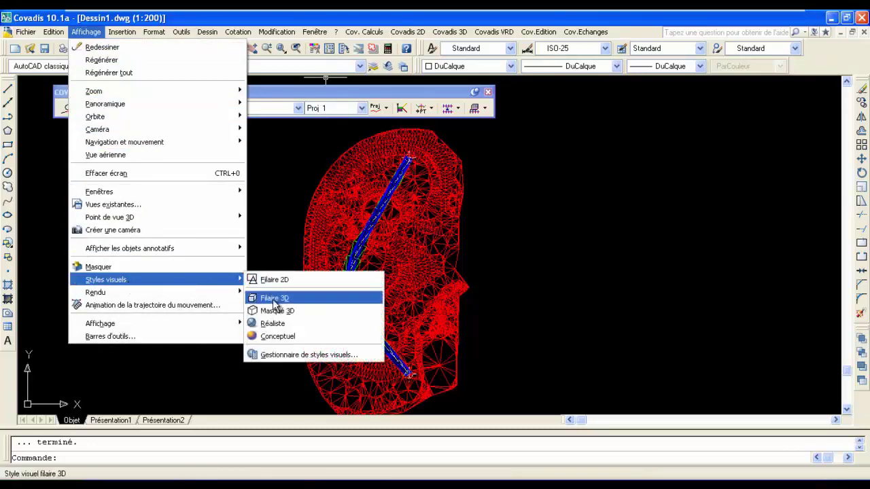
click(282, 337)
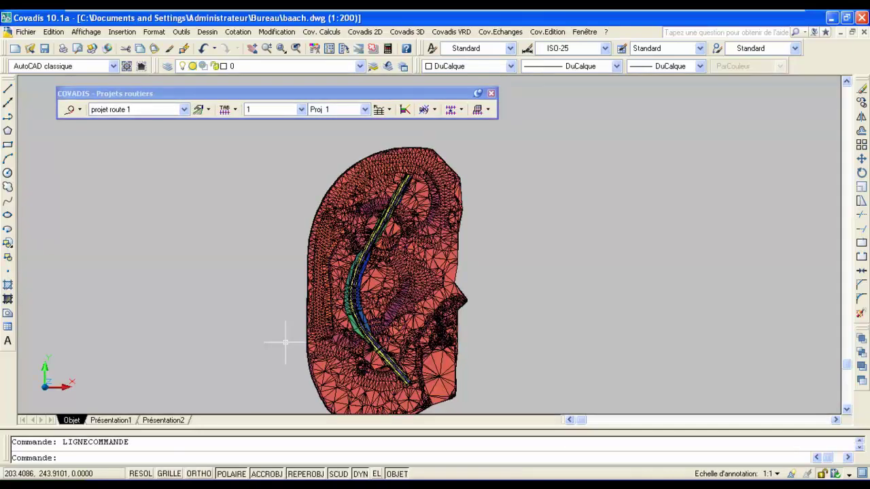
click(434, 112)
click(441, 195)
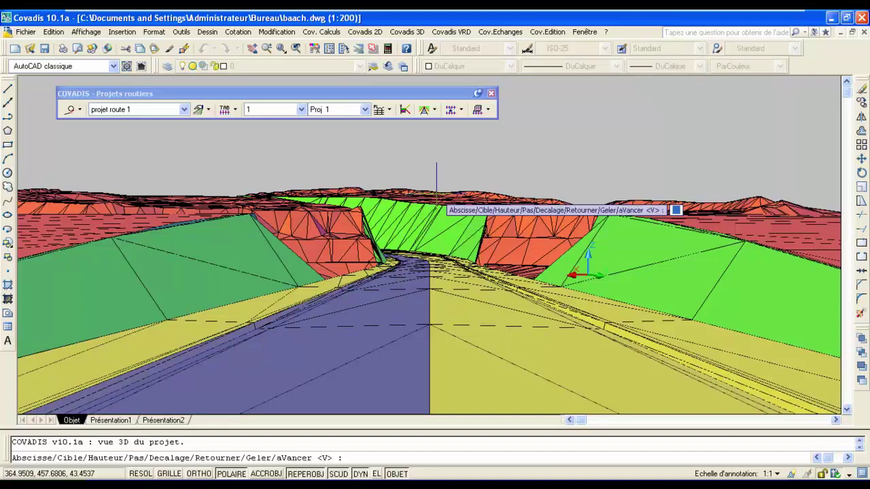
key(Return)
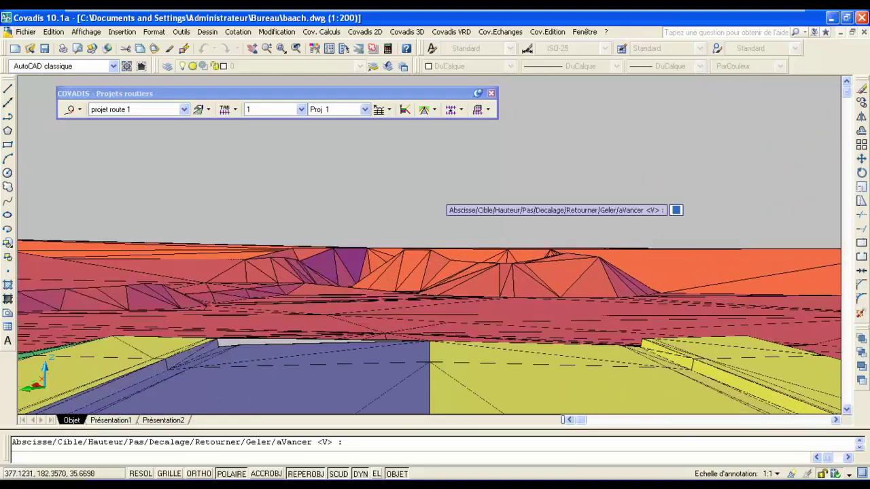
key(Return)
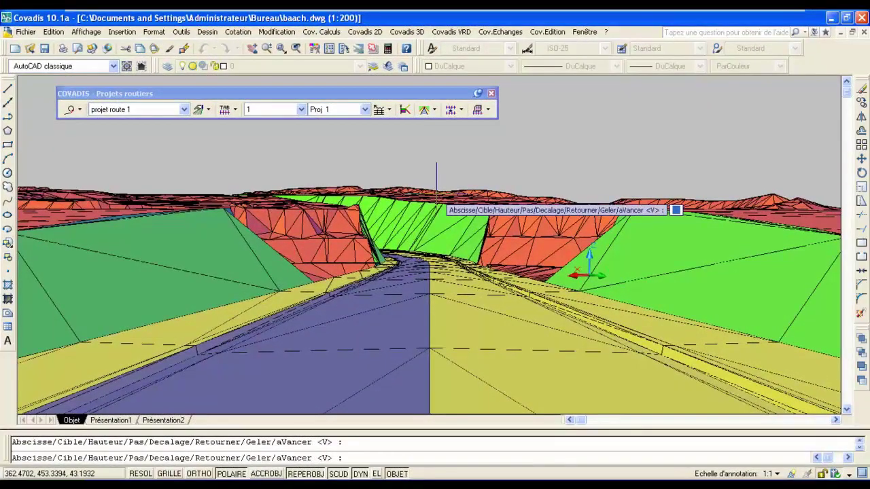
Return the drawing from the 3D road perspective to the top view.
click(87, 32)
mouse_move(133, 222)
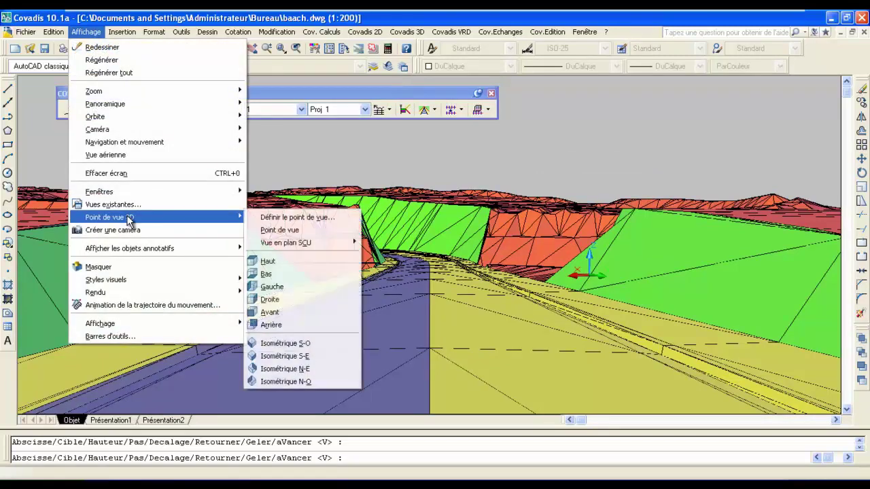
click(301, 270)
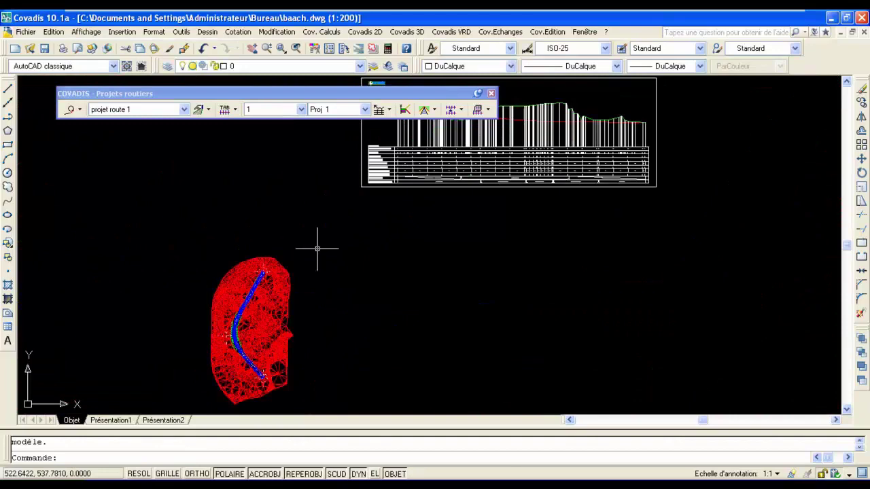
Draw the project cross profiles P1 to P27 at 1/100 horizontal and vertical scales, laying out the sheets beneath the longitudinal profile.
click(435, 110)
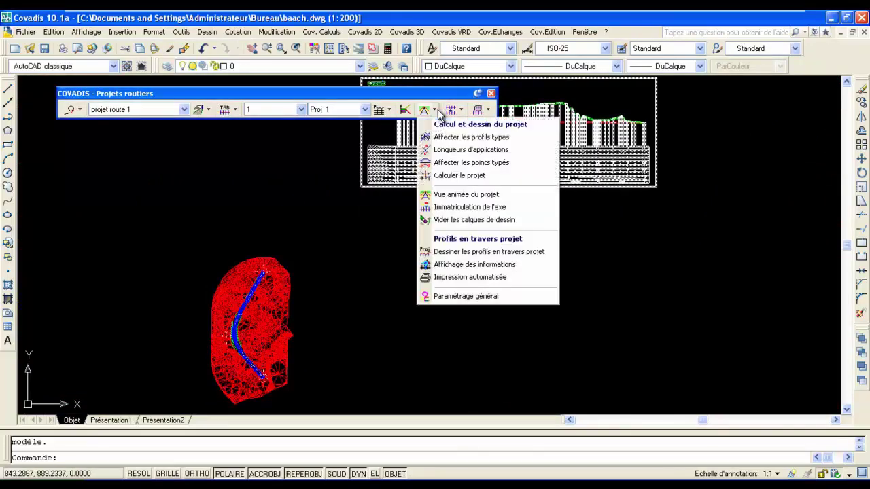
click(439, 251)
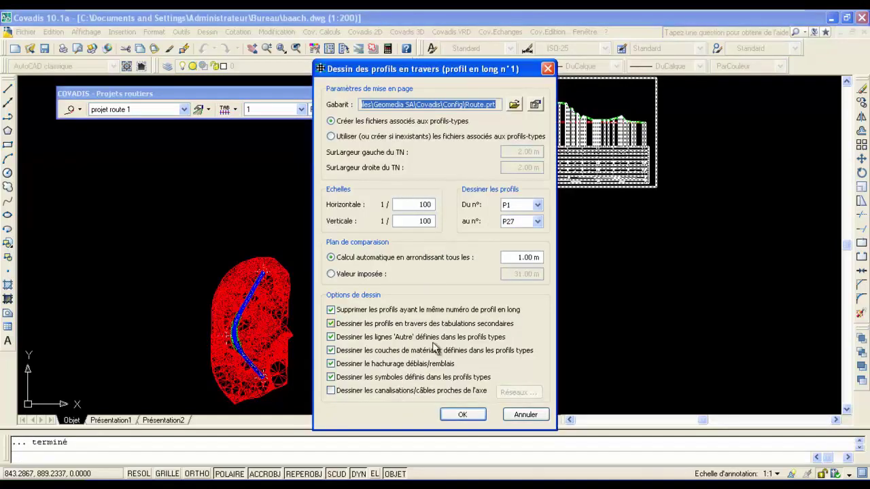
click(461, 416)
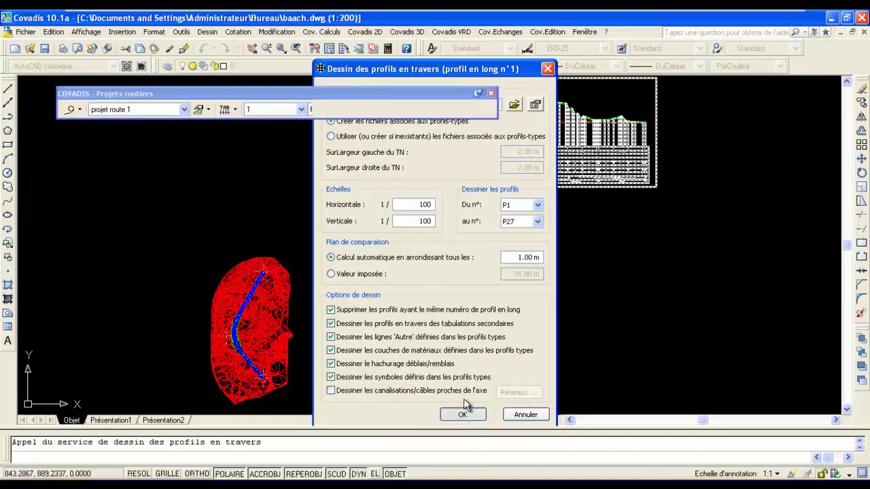
scroll(391, 241, down, 4)
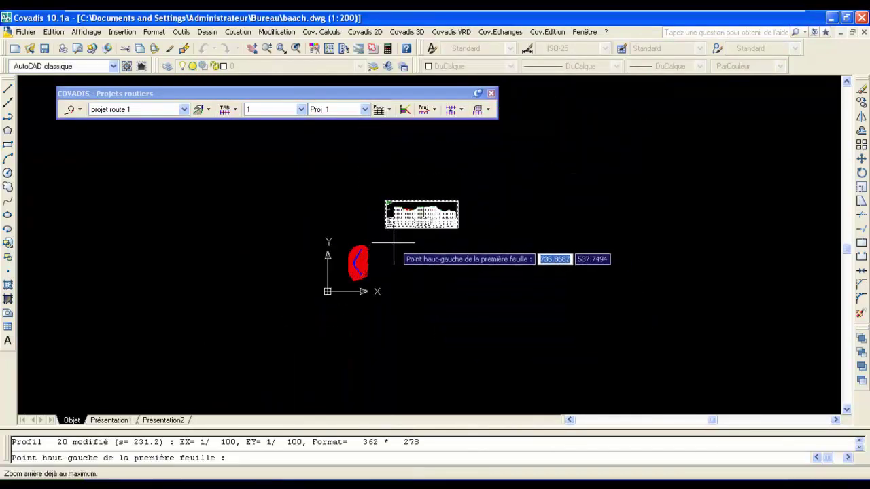
click(392, 242)
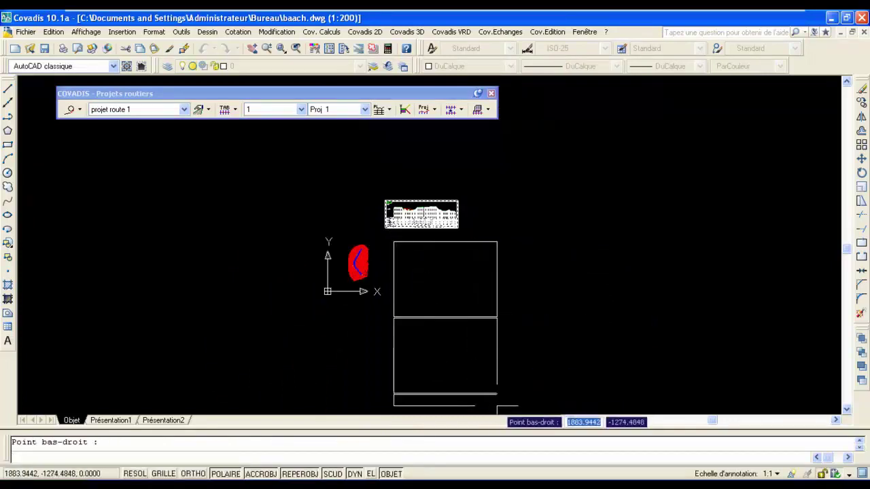
click(524, 412)
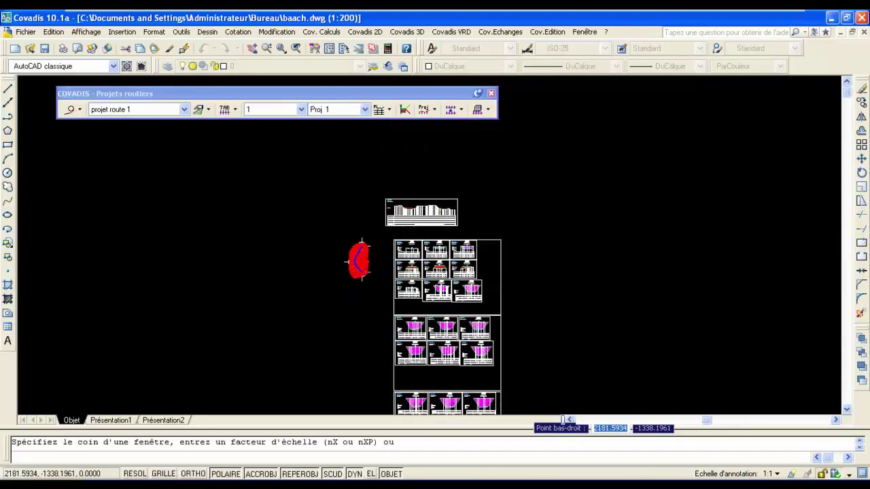
key(Escape)
Examine the drawn cross profiles and the terrain and project altitude and distance rows in their tables.
scroll(433, 289, up, 5)
scroll(418, 224, up, 3)
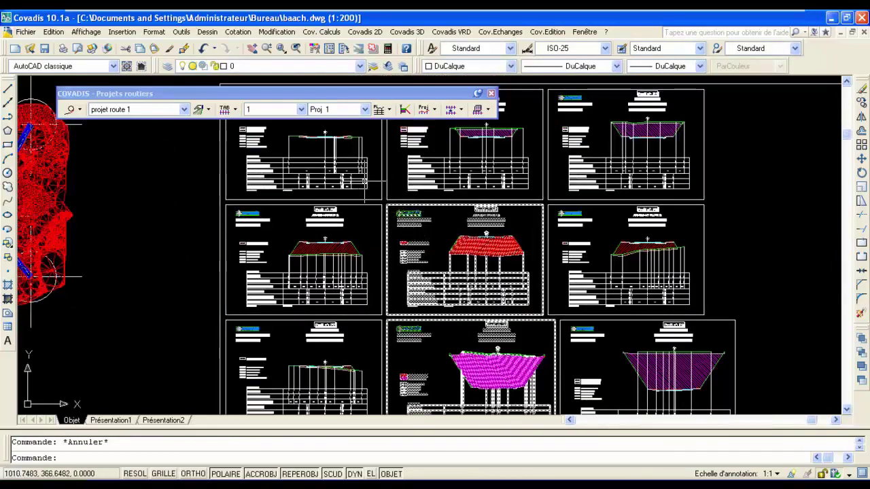
scroll(367, 179, up, 2)
middle_drag(587, 158, 448, 239)
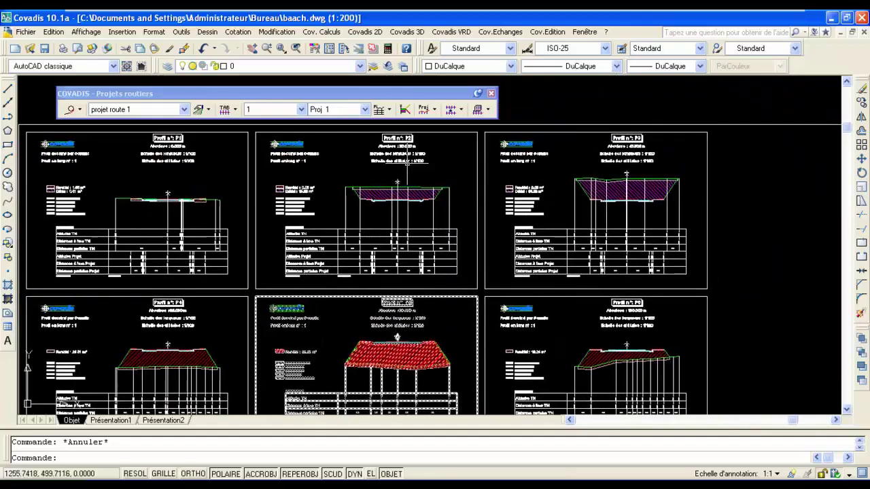
scroll(475, 251, down, 4)
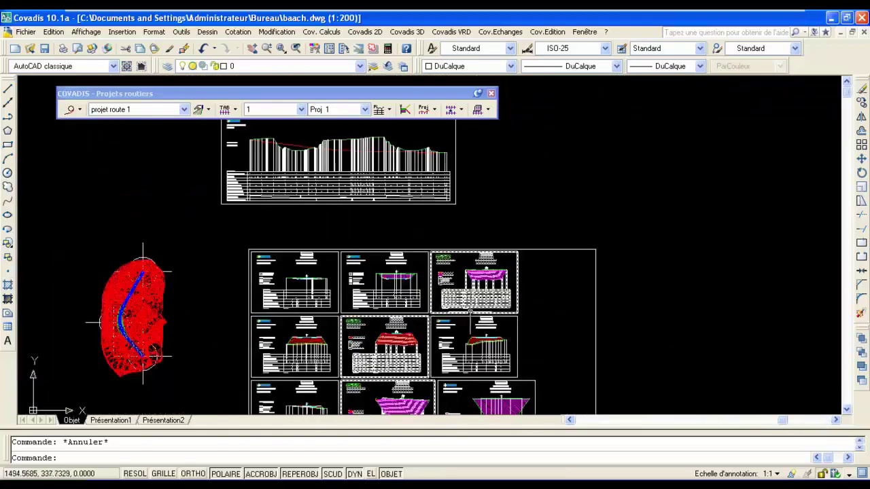
scroll(489, 262, up, 10)
scroll(490, 262, up, 3)
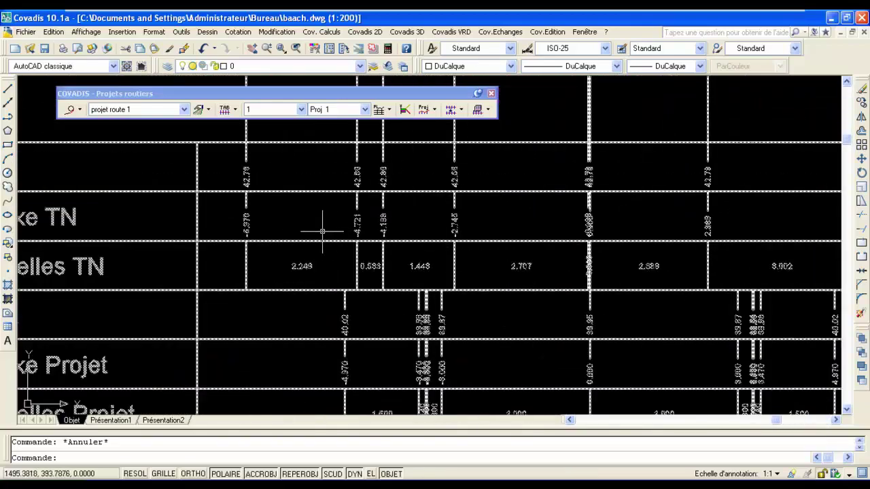
middle_drag(266, 213, 505, 199)
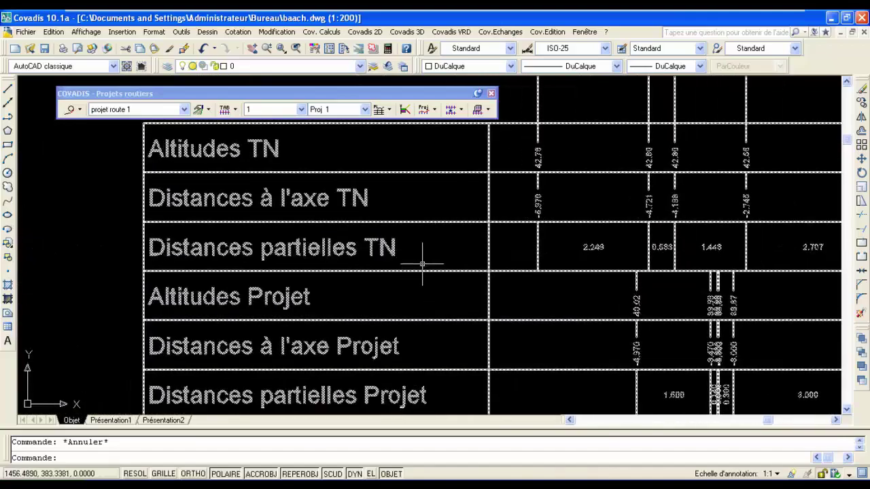
middle_drag(422, 263, 421, 181)
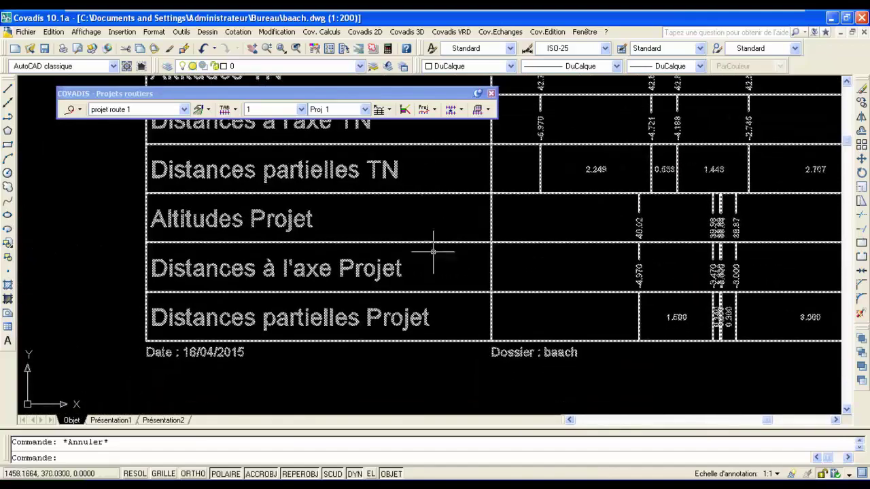
middle_drag(442, 252, 430, 219)
scroll(278, 289, down, 4)
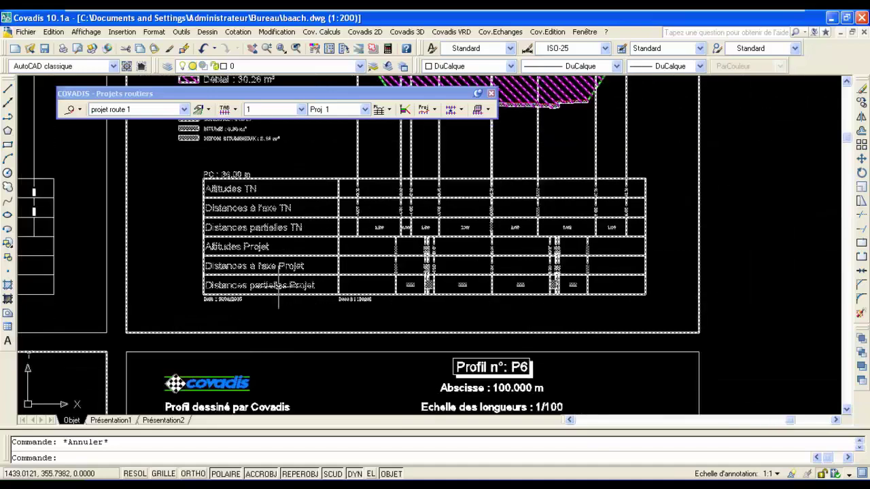
scroll(278, 289, down, 8)
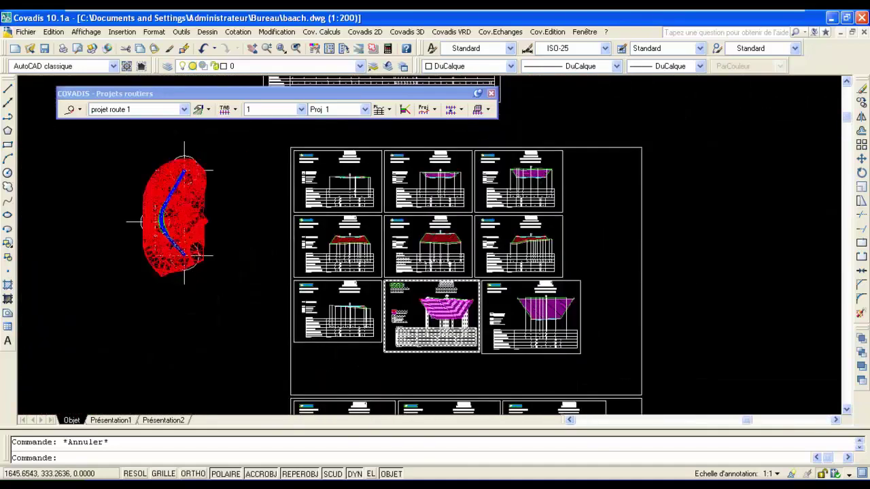
Start a new roundabout (Giratoire) and choose the 25 m radius template for it.
scroll(625, 194, down, 2)
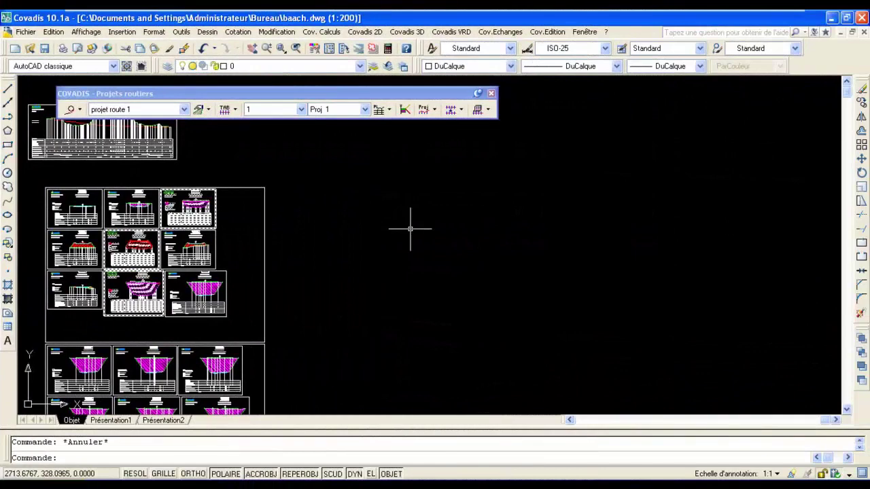
middle_drag(489, 210, 367, 206)
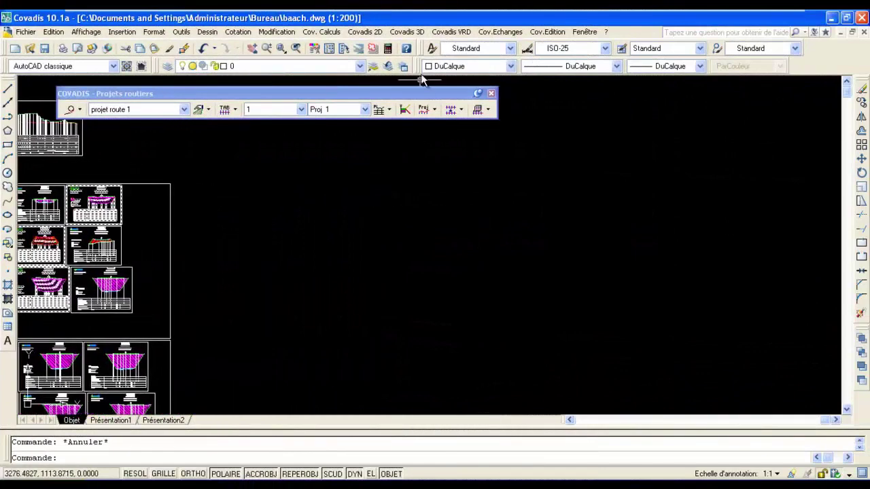
click(449, 33)
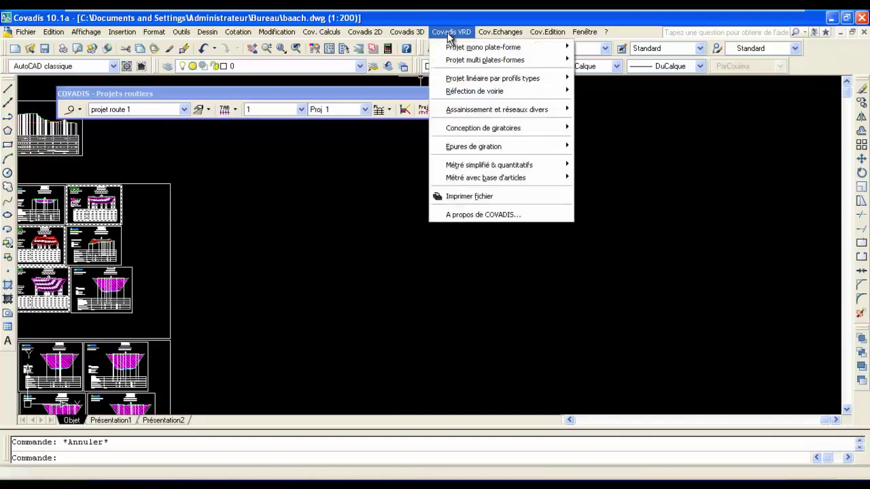
mouse_move(466, 126)
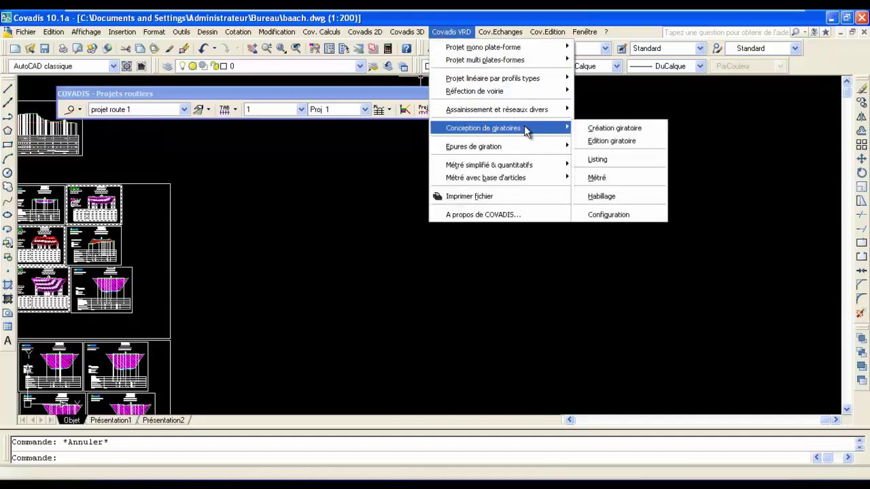
click(605, 128)
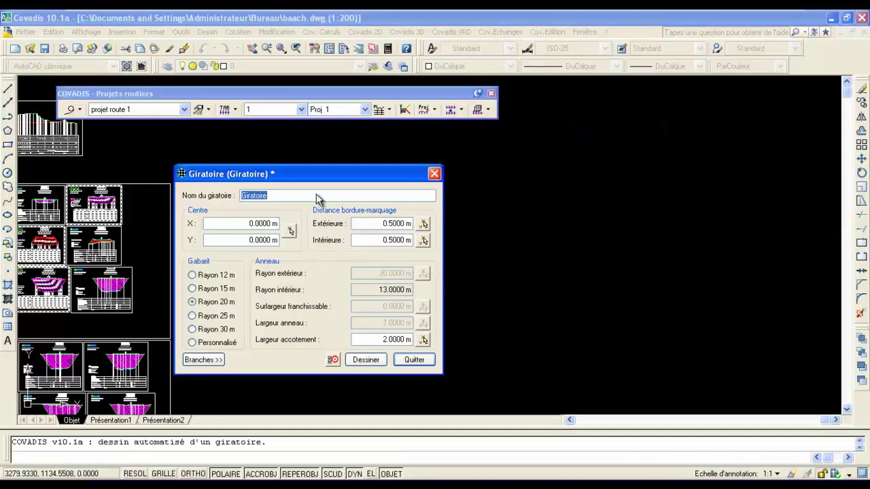
drag(319, 175, 341, 157)
click(215, 299)
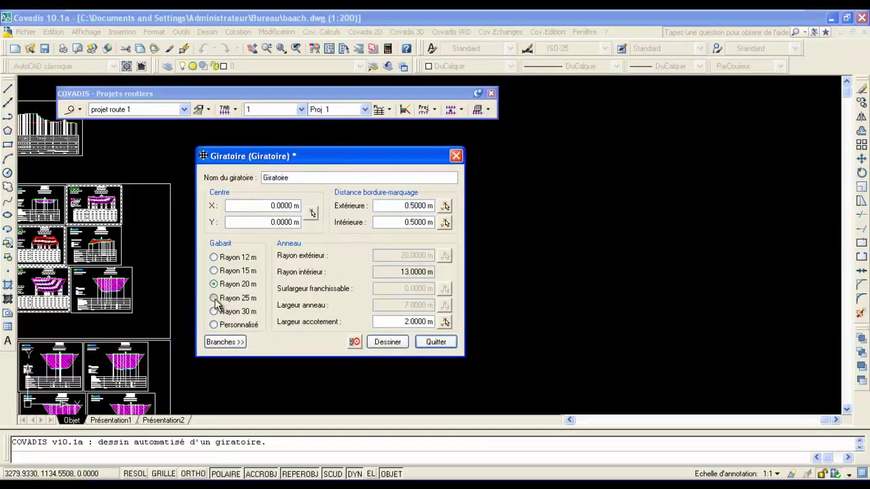
click(305, 288)
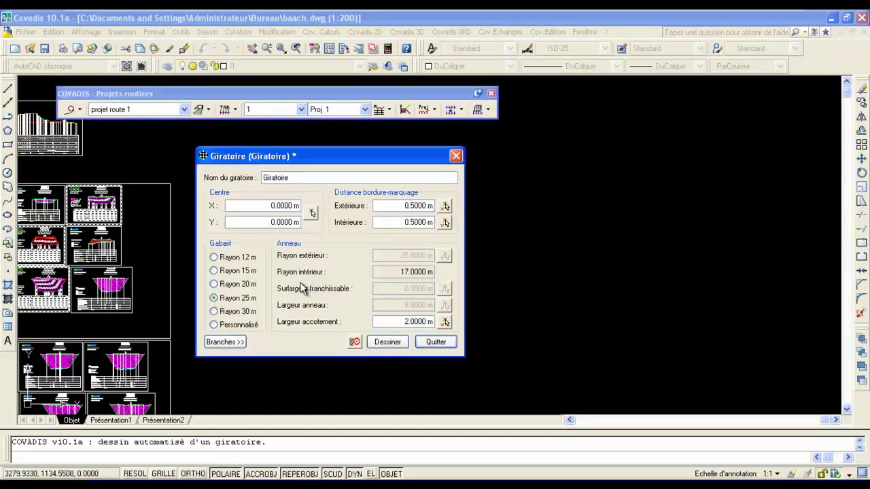
Centre the 25 m roundabout in the empty drawing area beyond the cross profile sheets and draw its ring.
click(311, 214)
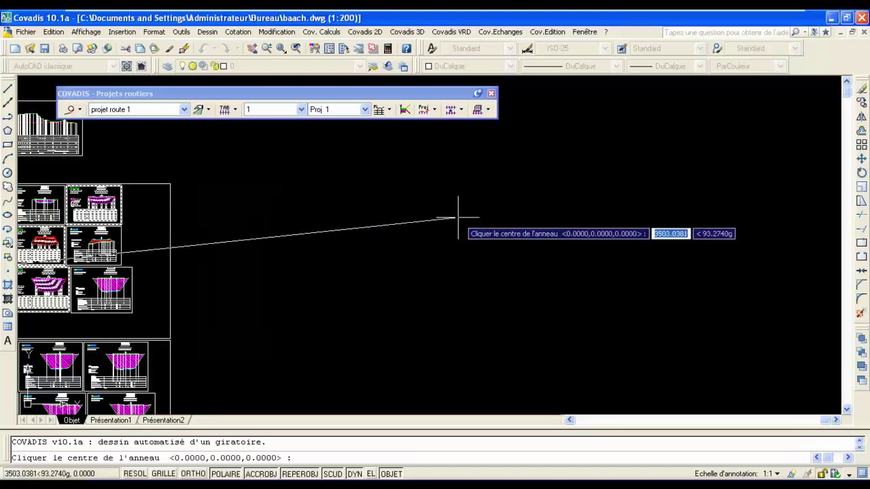
scroll(460, 220, up, 3)
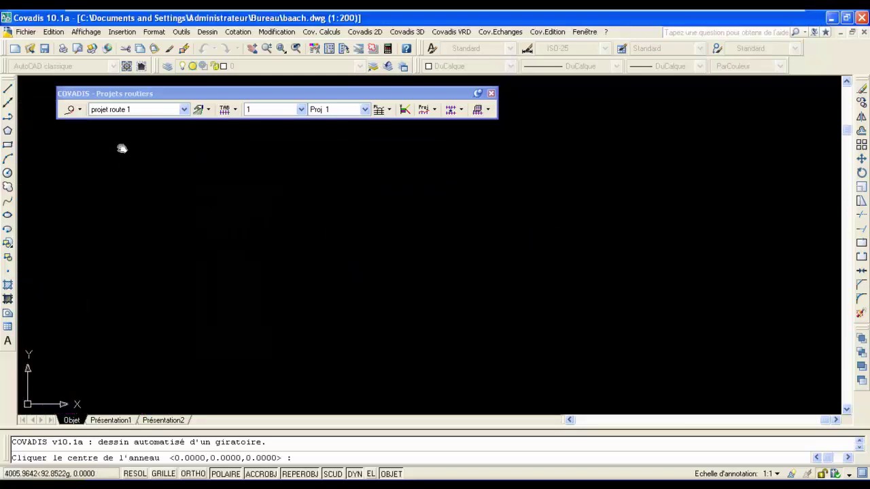
click(526, 248)
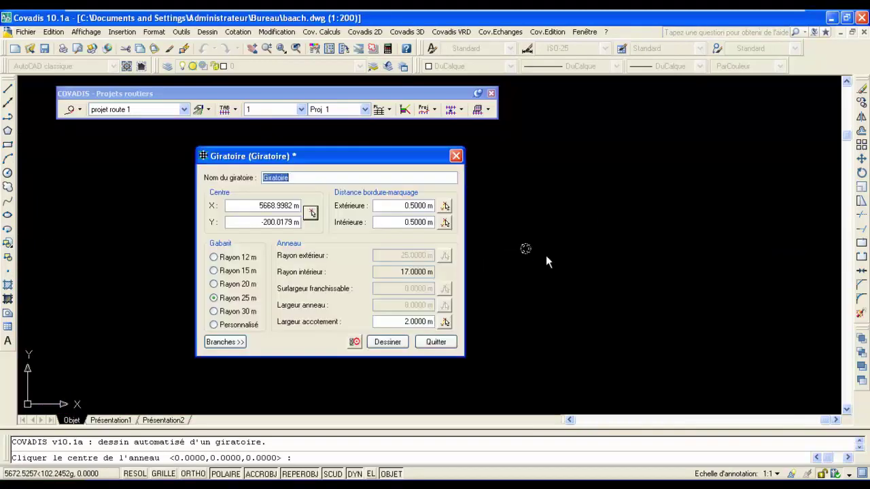
click(389, 343)
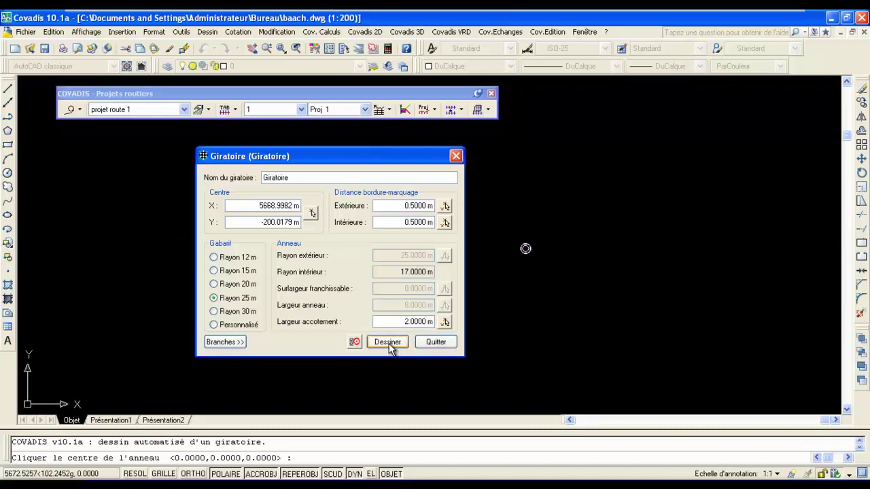
Add the roundabout's first branch at 100 g with the default lane and island dimensions, and save it.
click(224, 341)
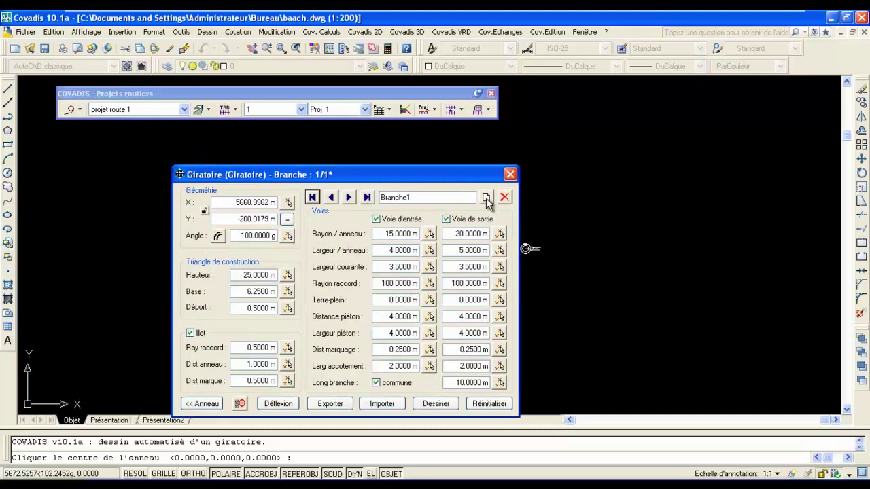
click(486, 198)
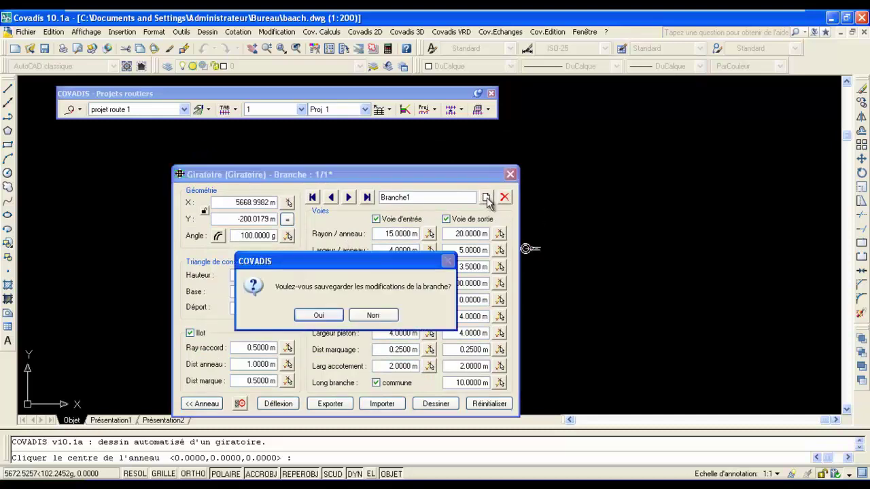
click(317, 317)
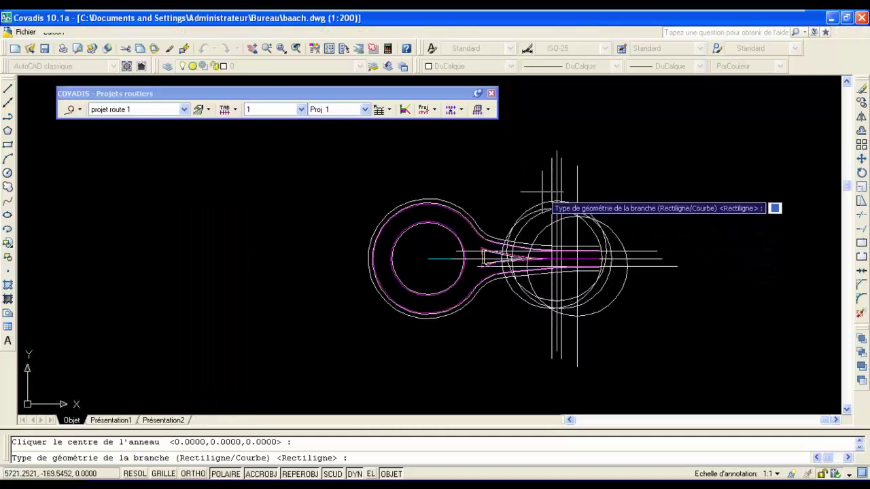
Add a straight (Rectiligne) second branch at about 332 g and draw it with the default dimensions.
scroll(503, 210, up, 1)
text(r)
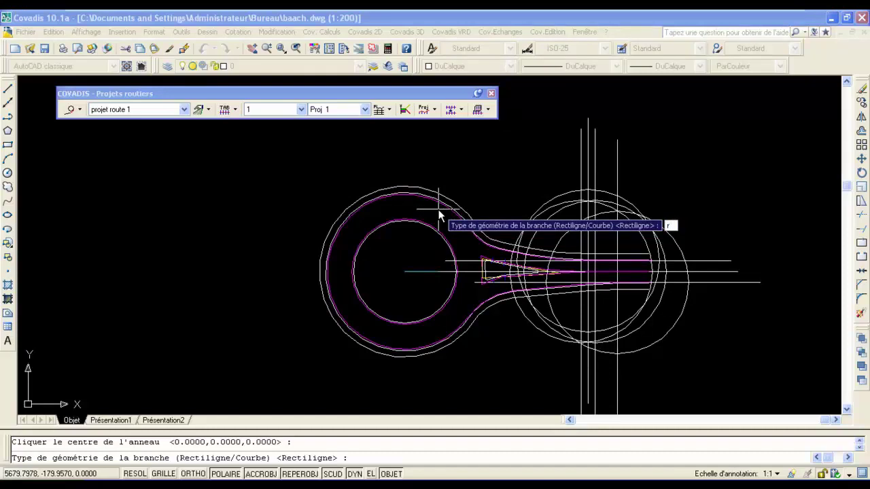
key(Return)
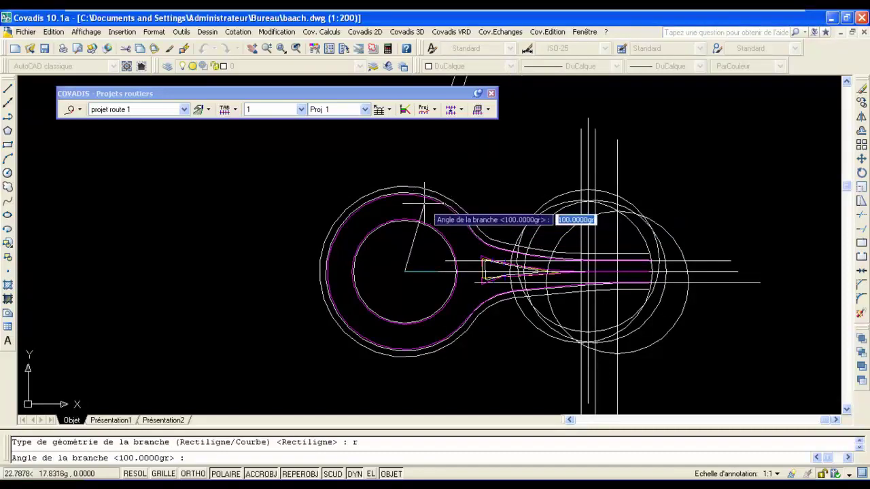
click(315, 226)
click(440, 406)
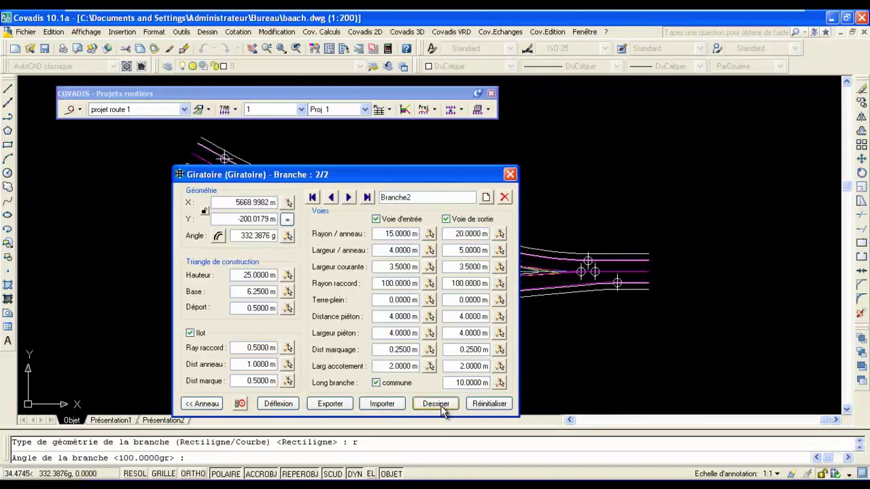
Create a third straight branch at about 24 g with the default dimensions and draw it.
drag(324, 176, 398, 182)
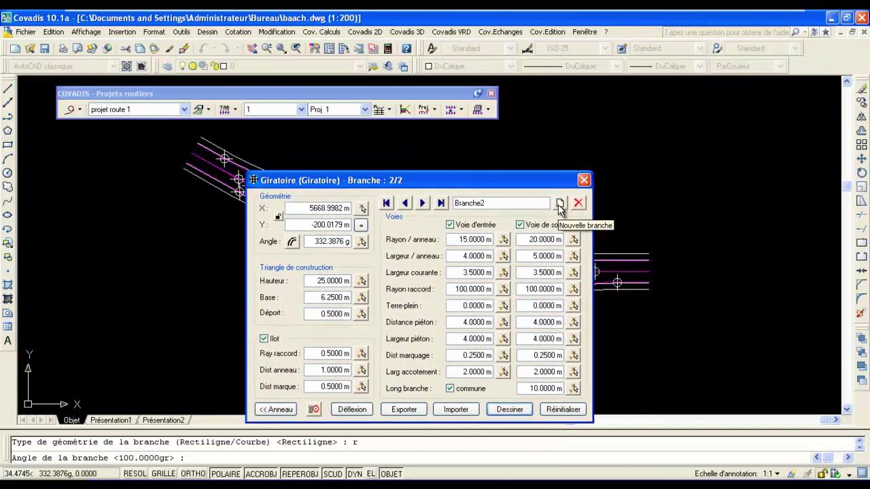
click(558, 203)
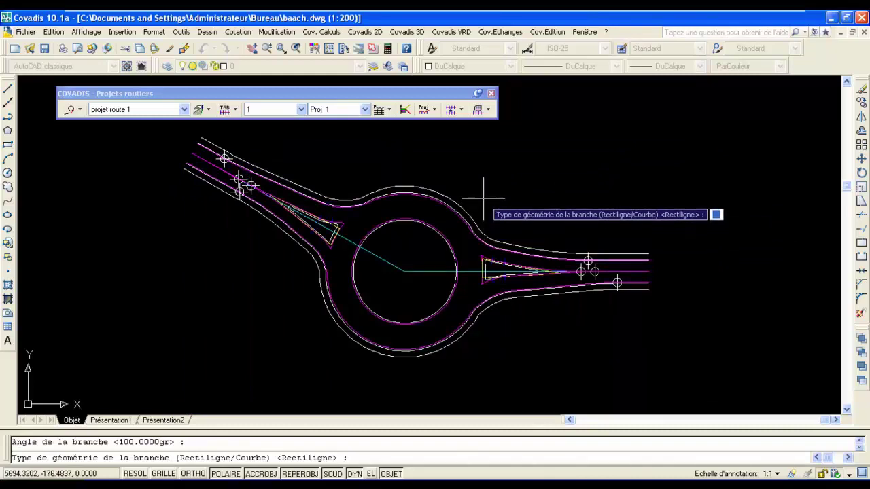
text(r)
key(Return)
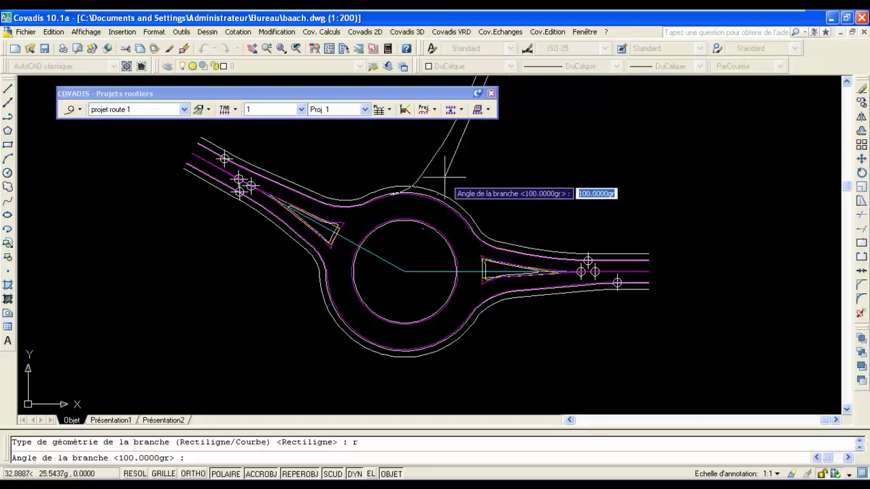
click(445, 177)
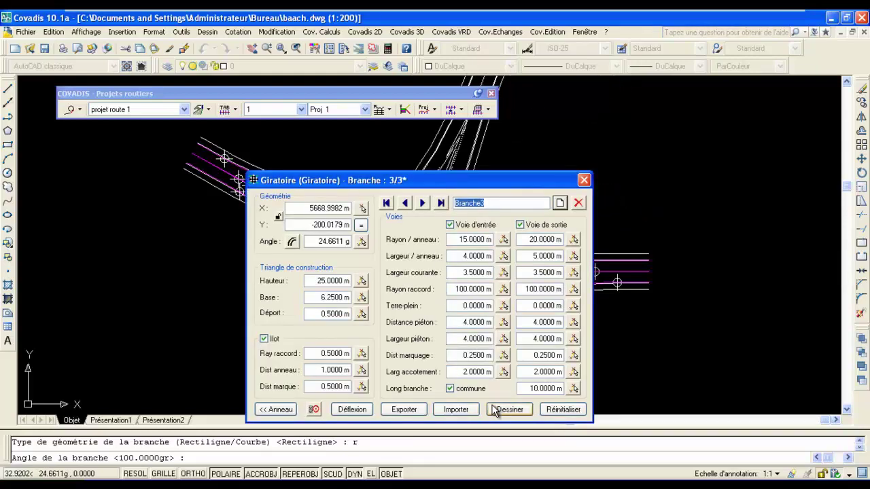
click(496, 410)
click(391, 335)
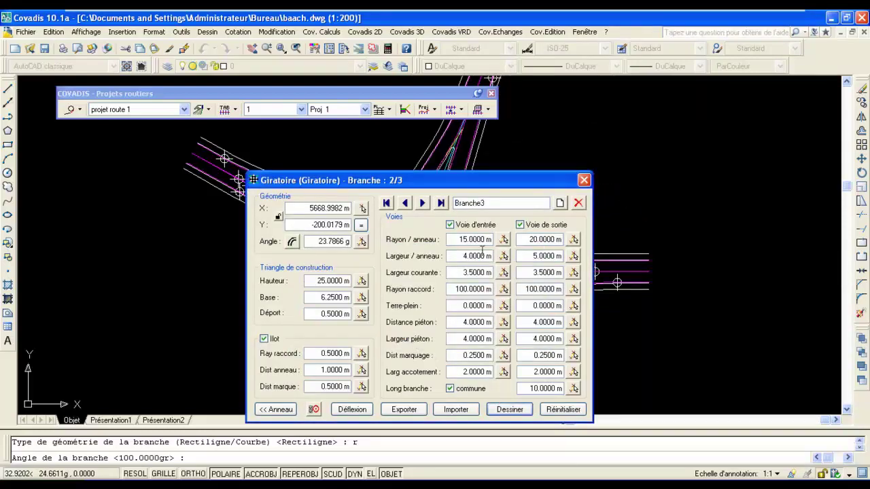
Create and draw a fourth straight branch at about 226 g, and finish the roundabout design.
click(559, 204)
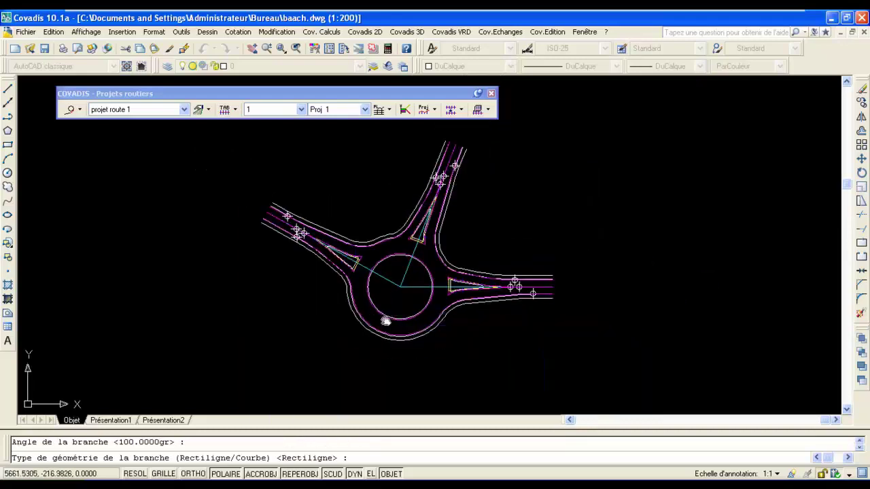
middle_drag(386, 321, 384, 265)
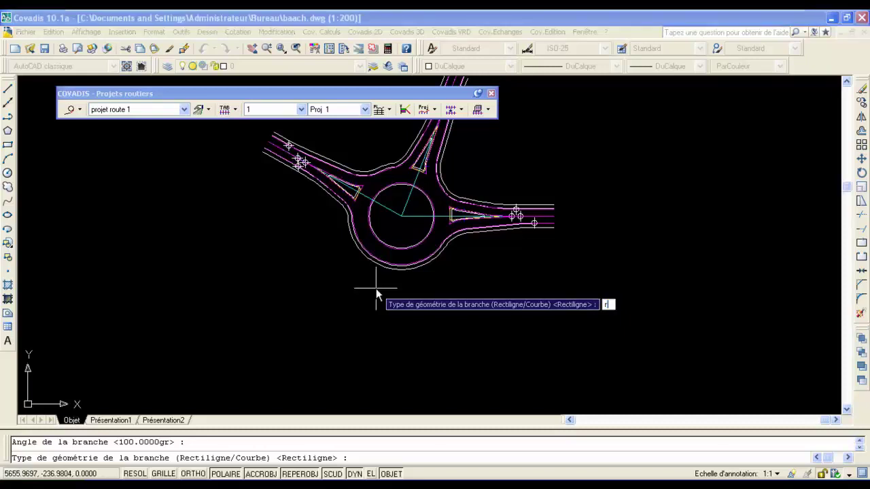
text(r)
key(Return)
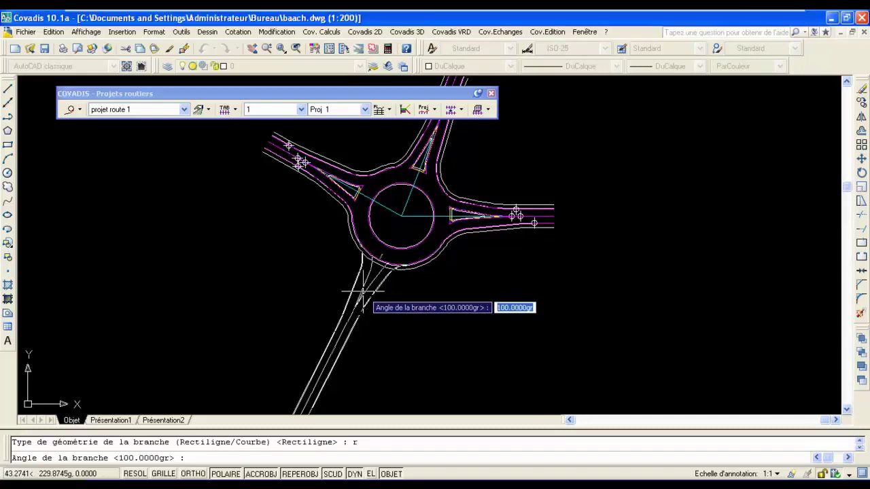
click(367, 293)
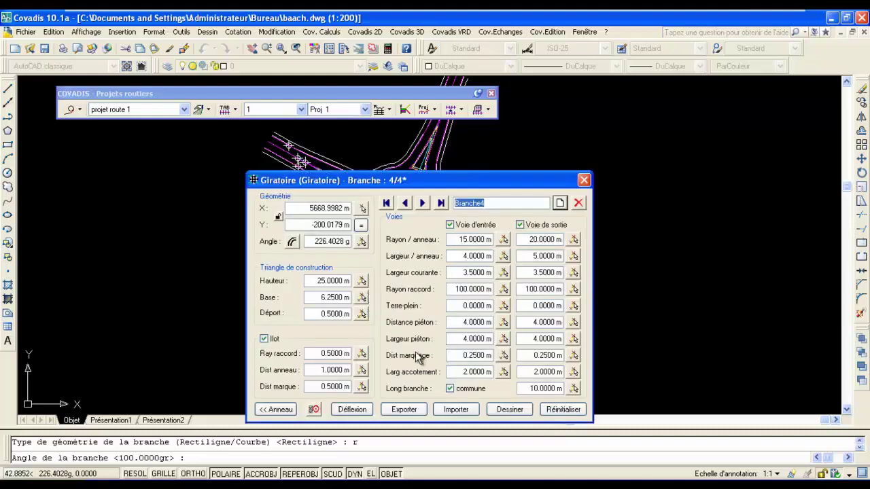
click(508, 409)
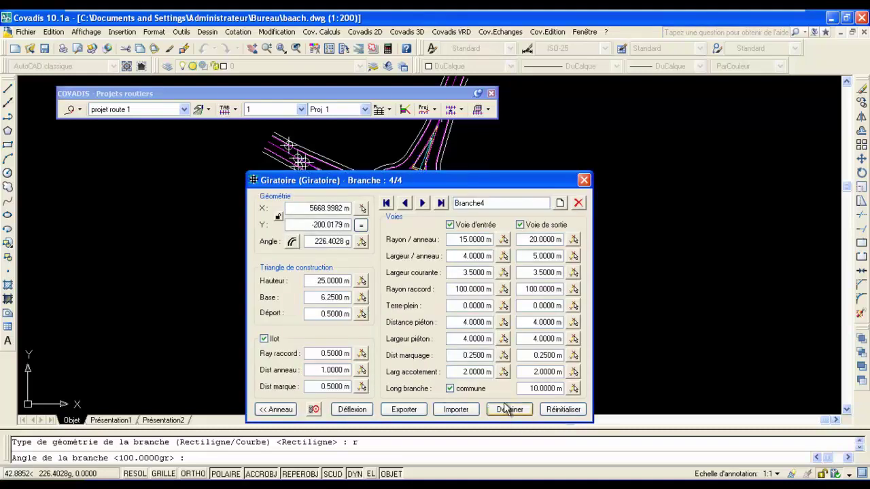
click(583, 180)
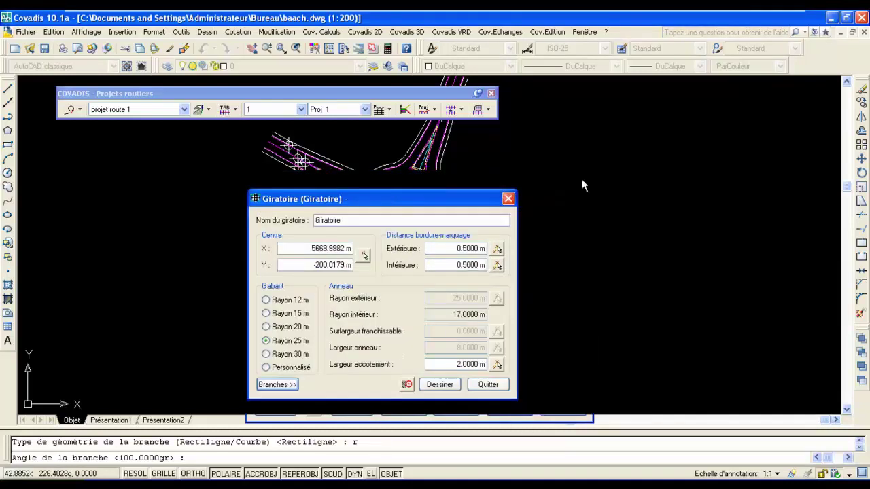
click(507, 199)
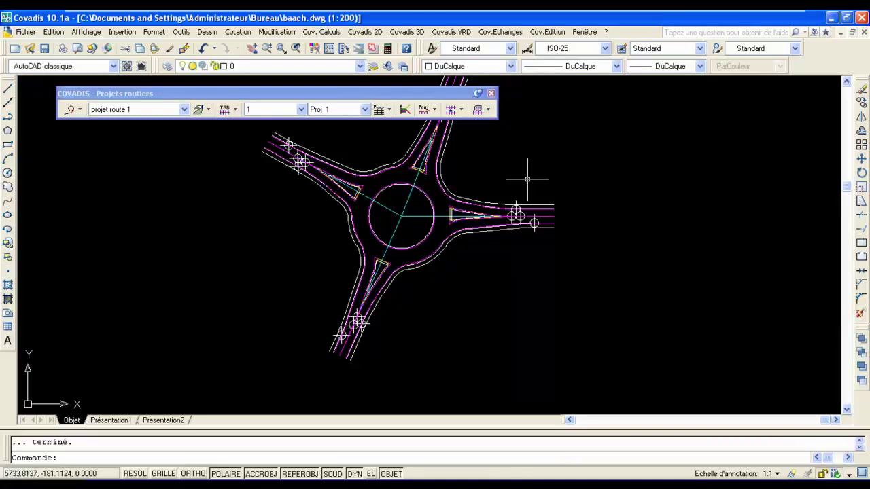
Apply the Habillage to the roundabout with the default signs, pedestrian crossings, give-way markings, island hatching, dimensions and deflection arcs.
click(451, 32)
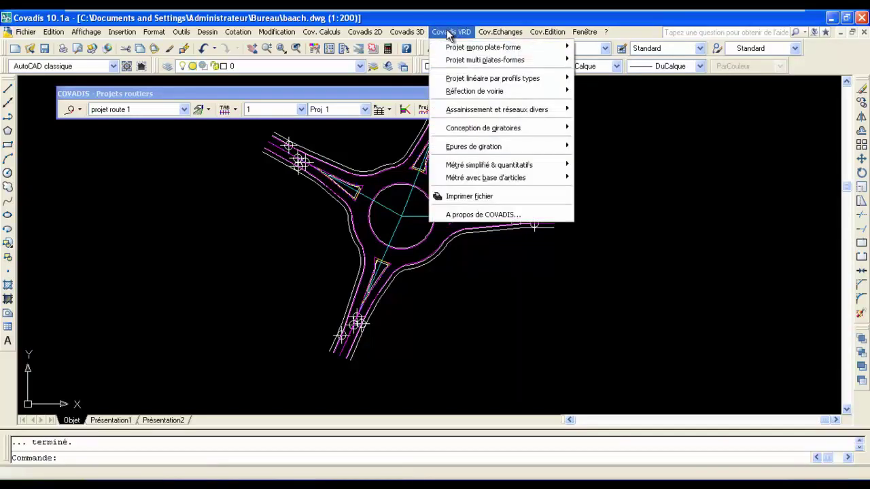
mouse_move(485, 134)
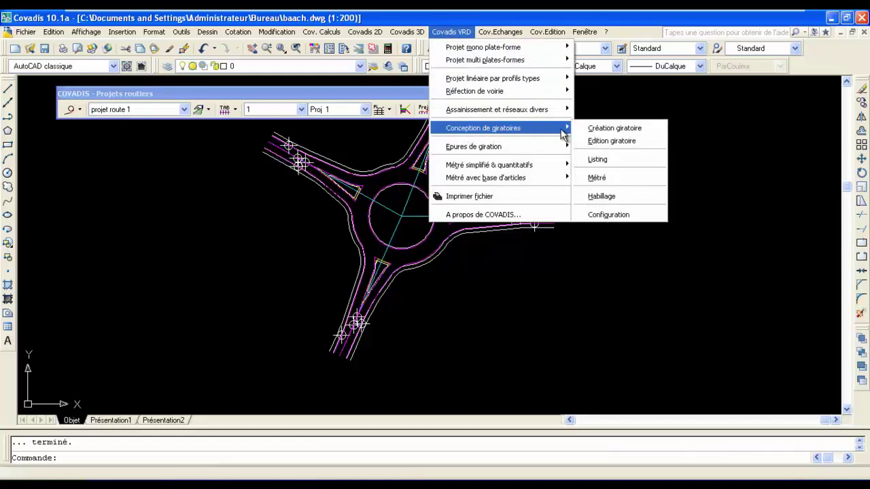
click(615, 195)
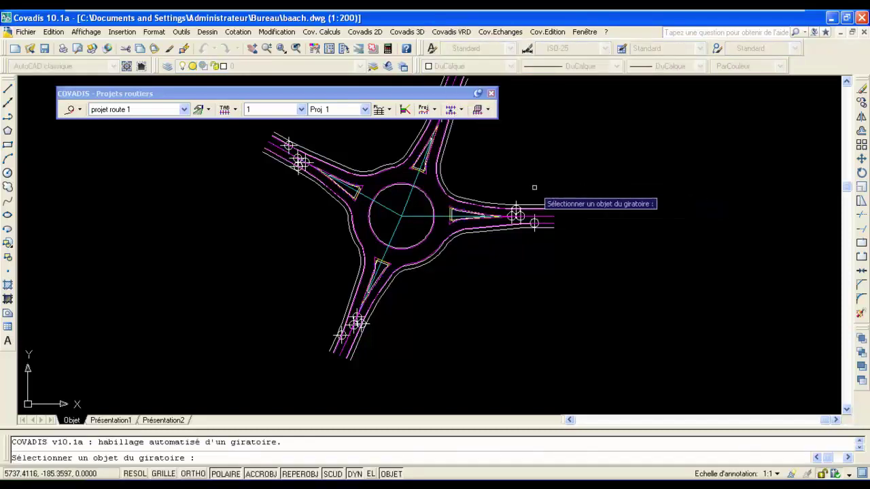
scroll(520, 189, up, 3)
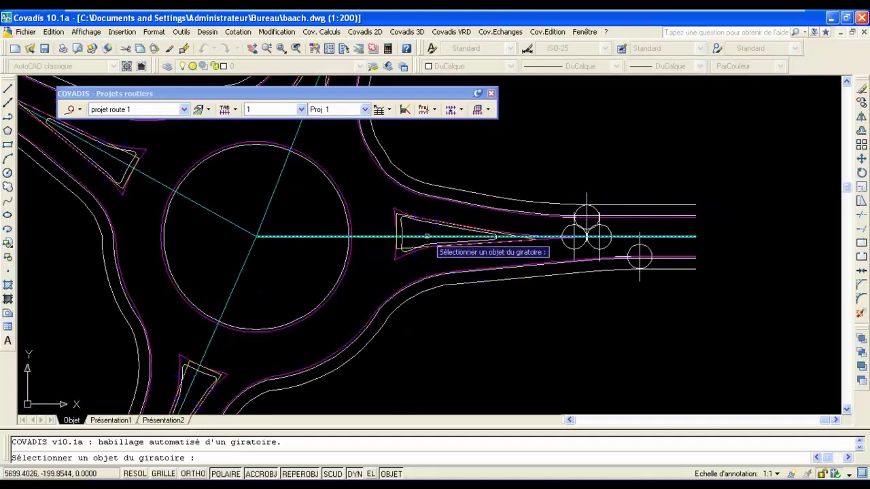
click(390, 241)
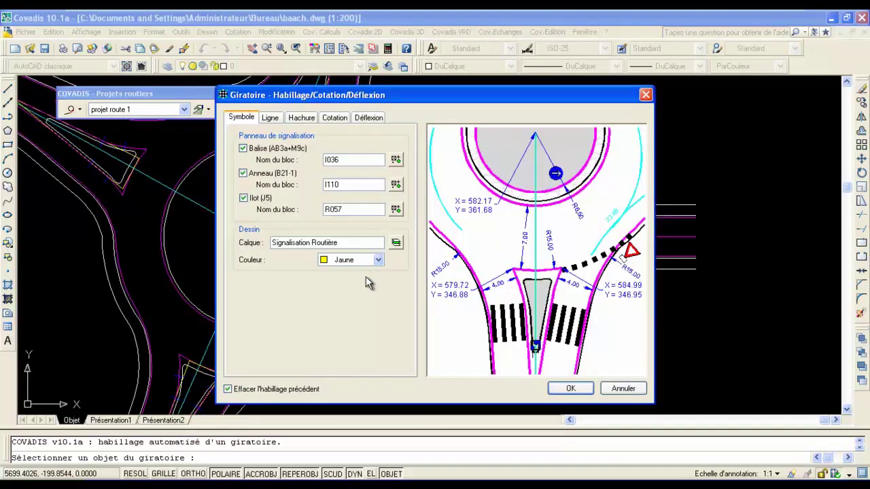
click(270, 117)
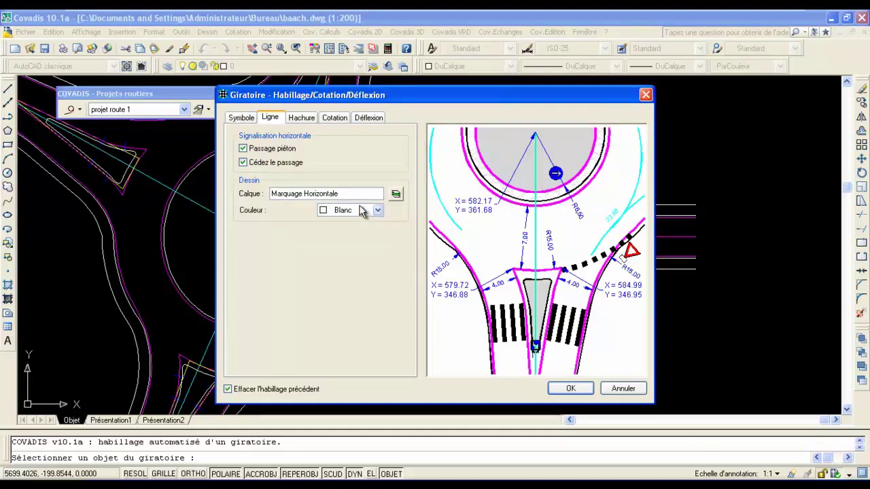
click(299, 119)
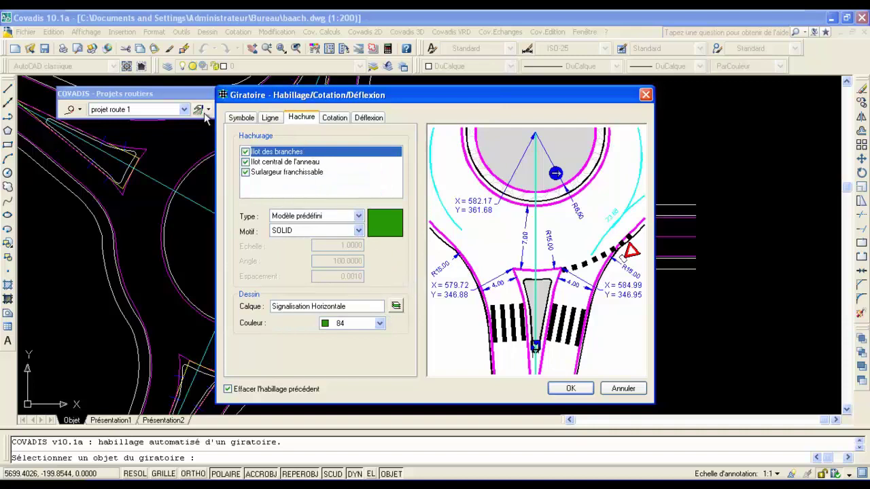
click(241, 119)
click(362, 119)
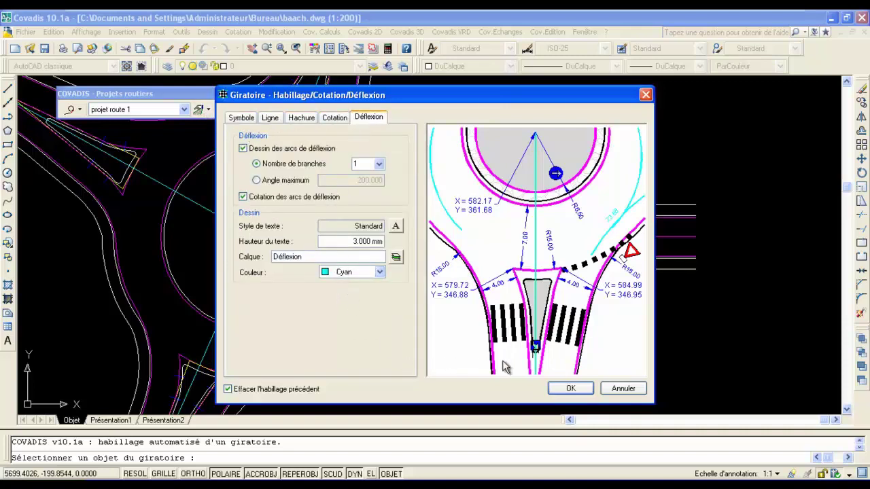
click(583, 395)
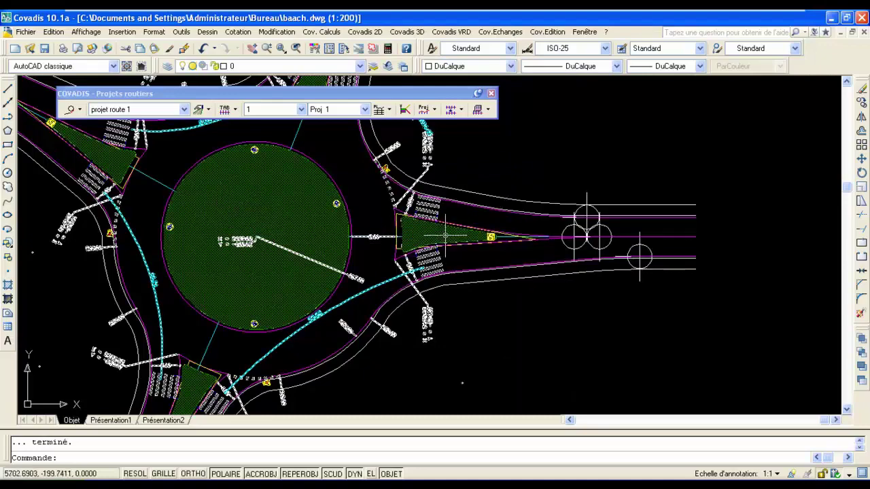
Examine the roundabout's pedestrian crossings, give-way markings, signs, hatched islands and dimensions up close.
scroll(420, 237, up, 5)
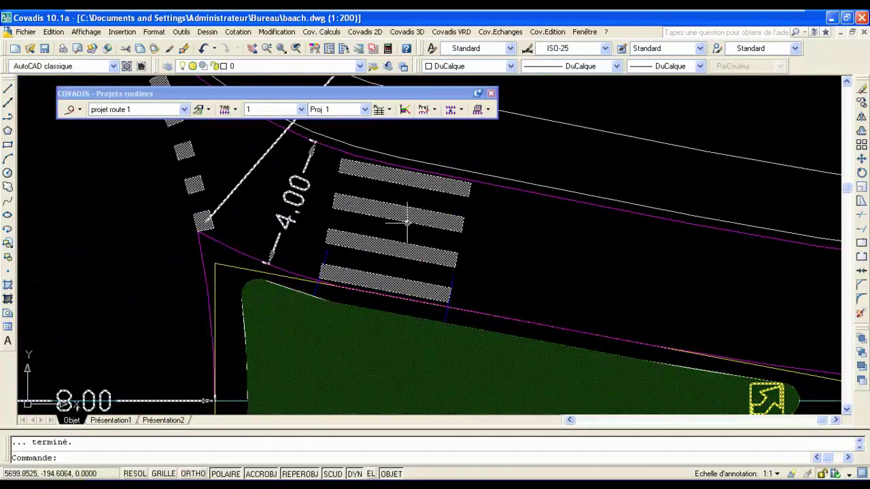
scroll(406, 221, down, 8)
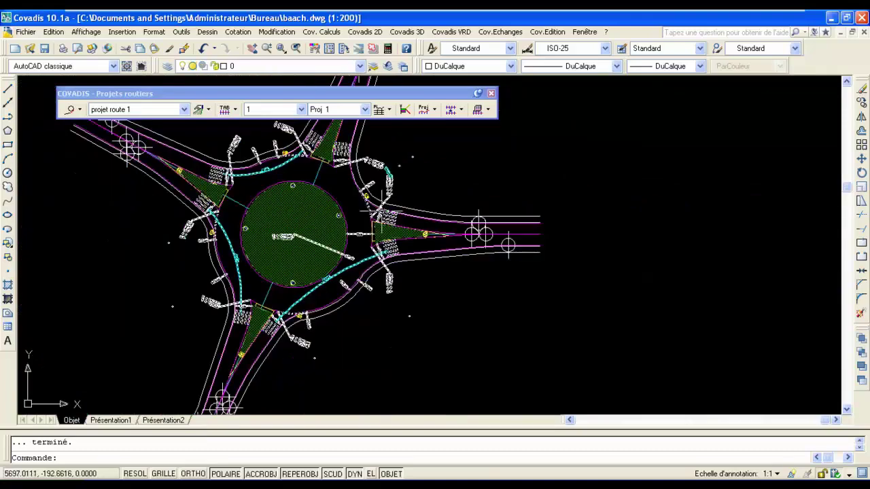
scroll(327, 175, up, 3)
middle_drag(229, 158, 372, 177)
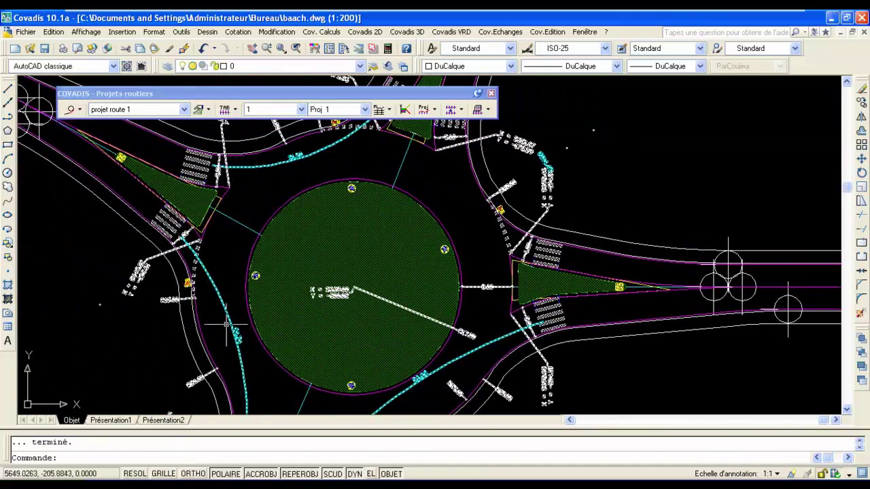
scroll(534, 253, up, 5)
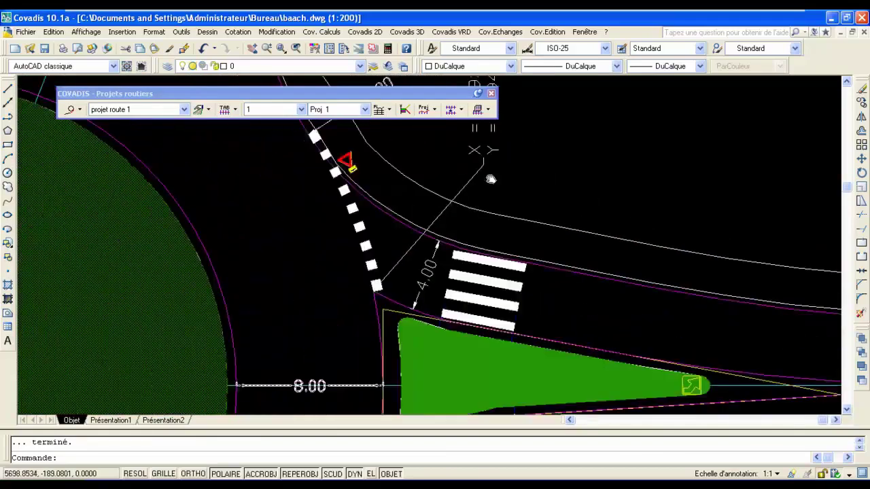
click(546, 276)
key(Escape)
scroll(546, 276, down, 6)
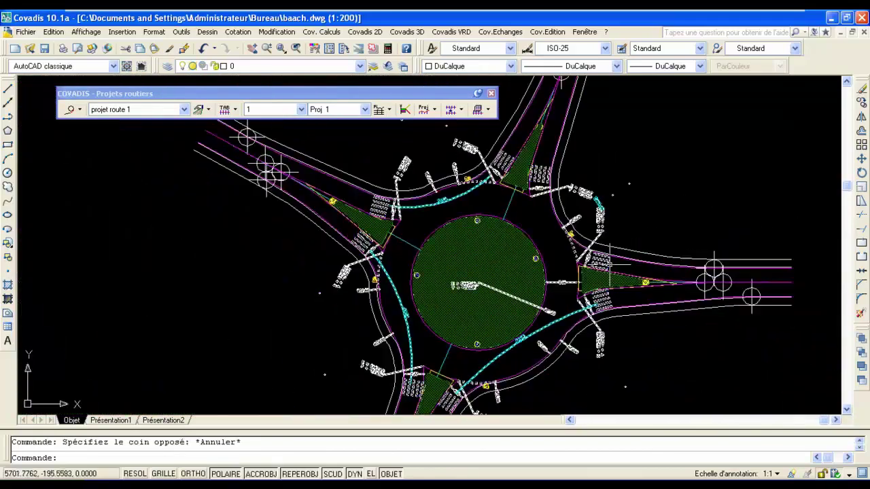